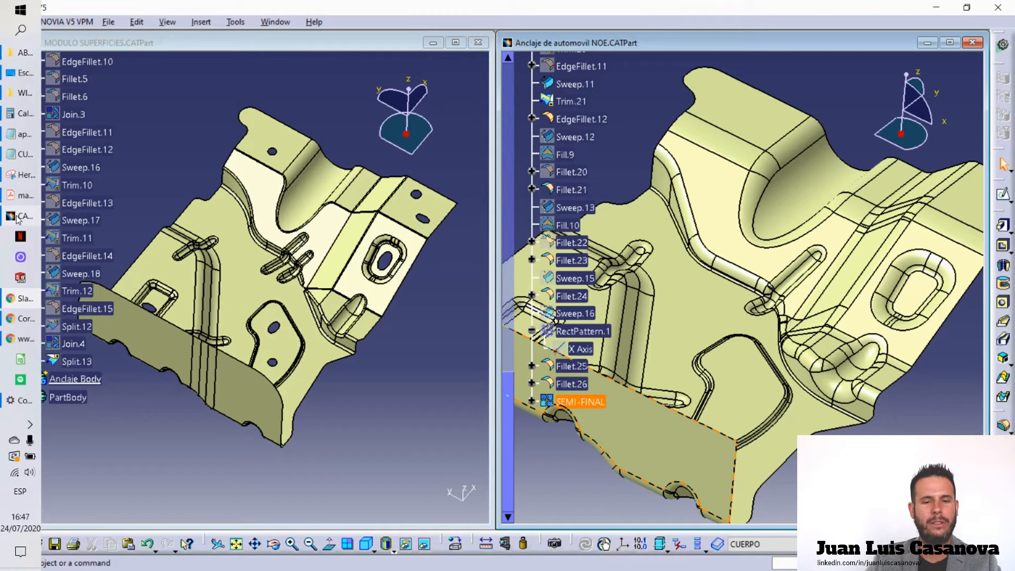
Bring up FINAL MODULO SUPERFICIES.CATPart in a maximized window and view the bracket surface from another angle.
click(13, 216)
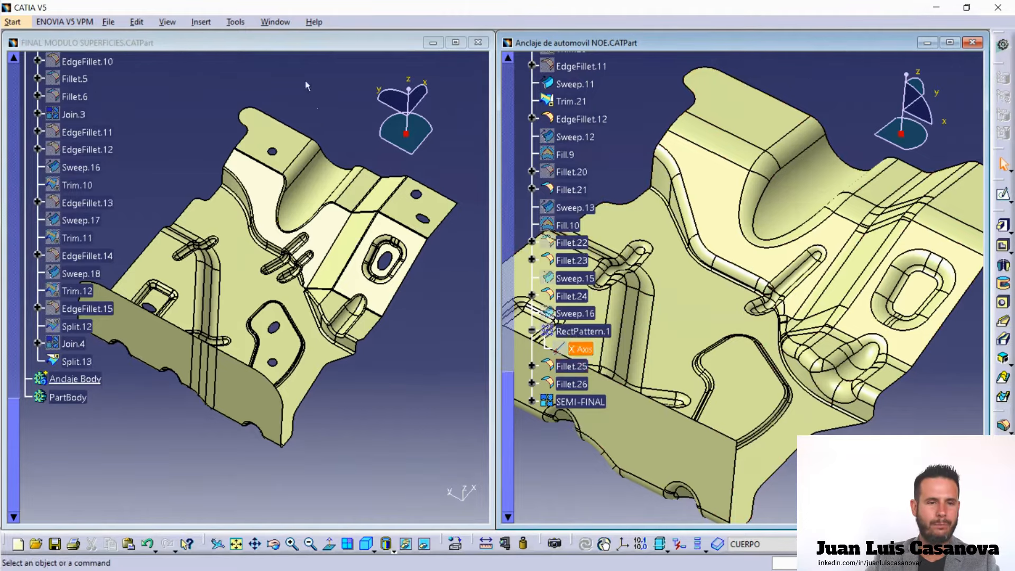
click(136, 44)
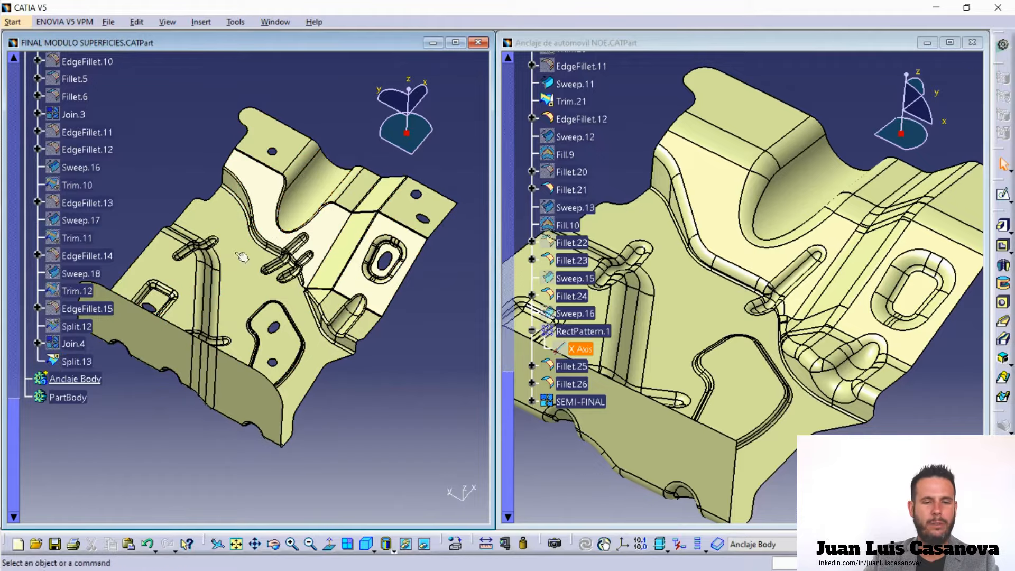
click(455, 43)
middle_drag(671, 385, 655, 365)
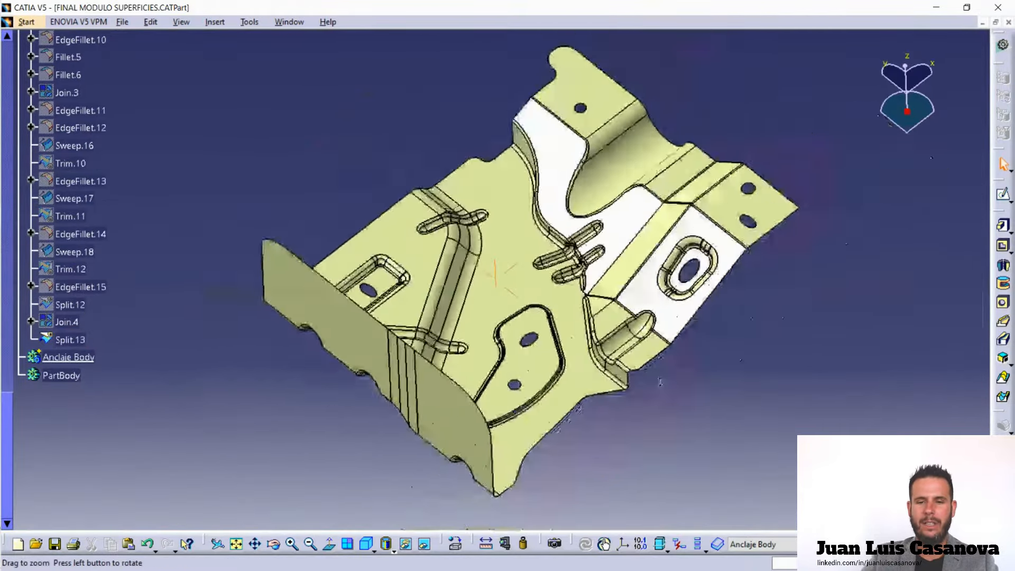
middle_drag(648, 435, 599, 420)
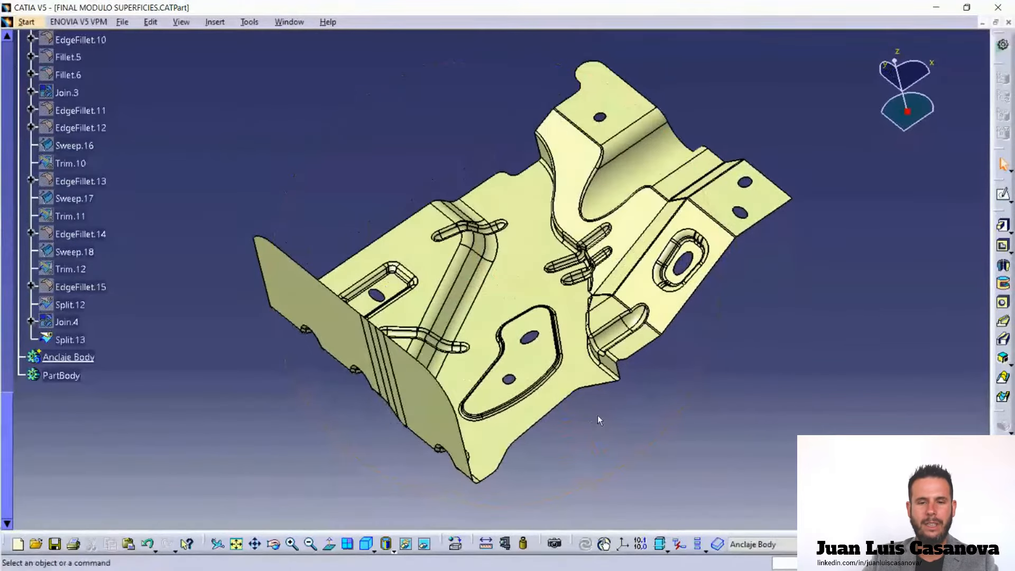
Switch to Anclaje de automovil NOE.CATPart and show the ThickSurface.2 solid of the CUERPO body.
click(291, 22)
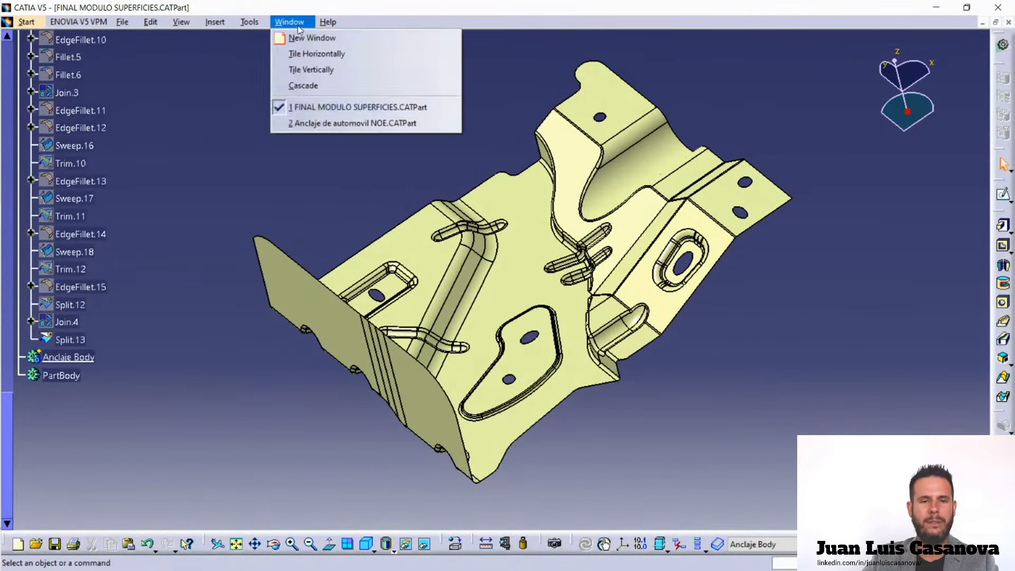
click(321, 122)
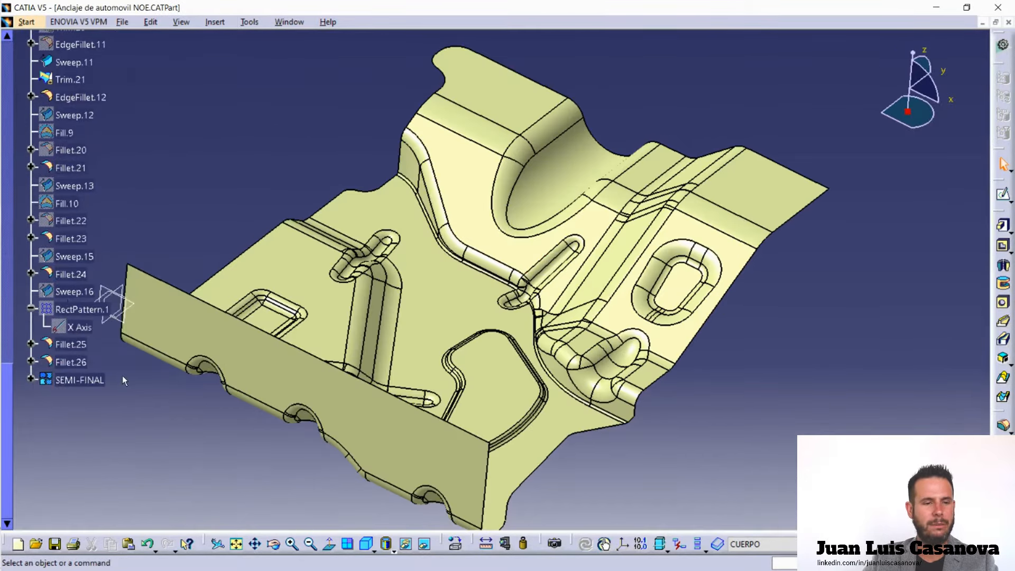
scroll(122, 375, up, 15)
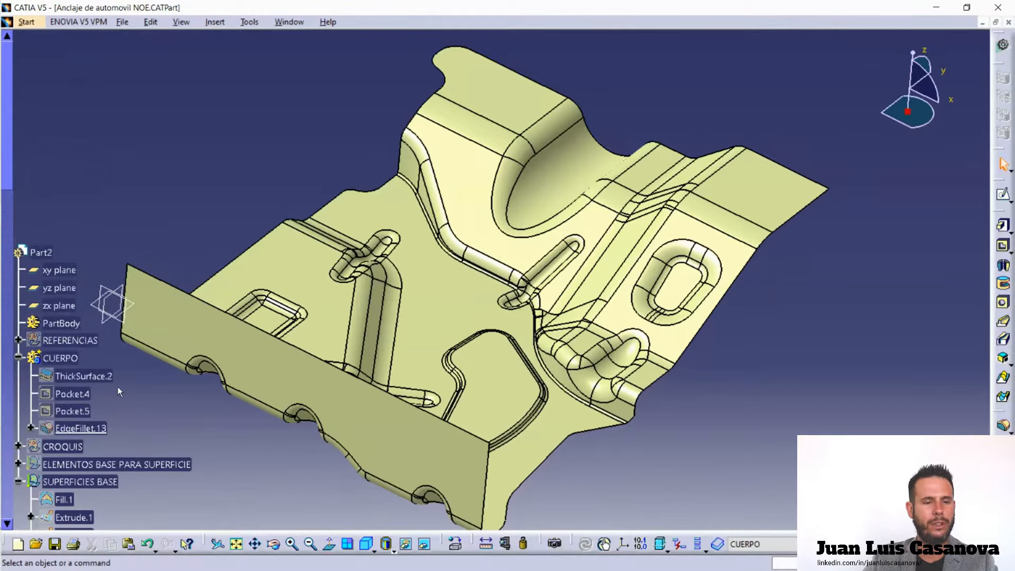
click(84, 376)
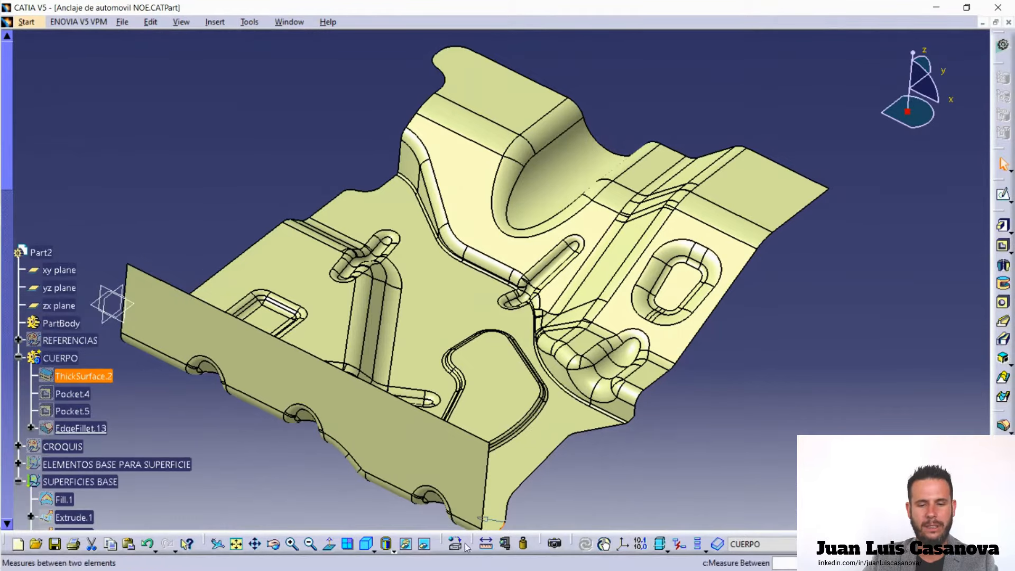
click(406, 543)
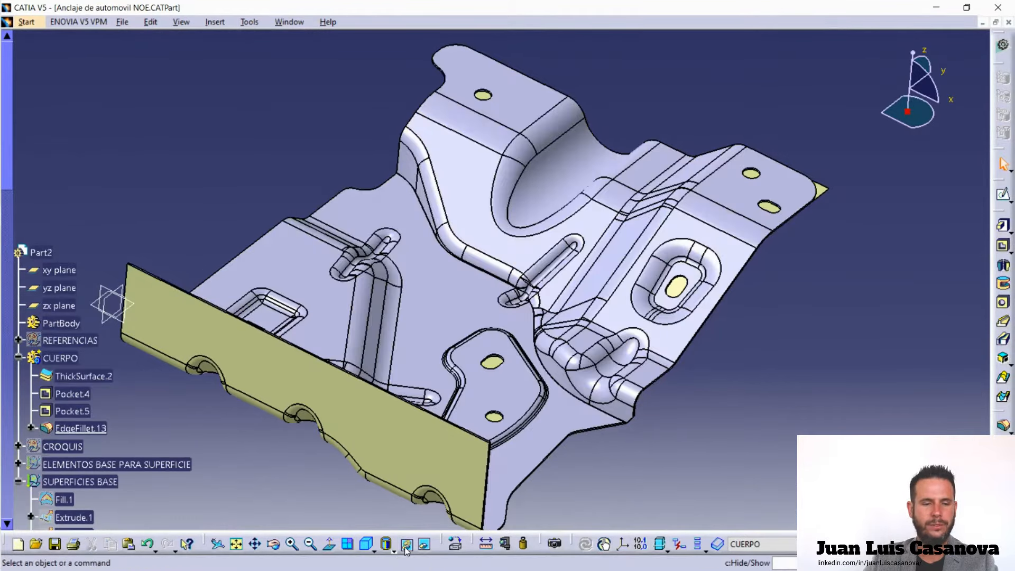
Hide the SEMI-FINAL surface so that only the solid bracket is displayed.
click(198, 346)
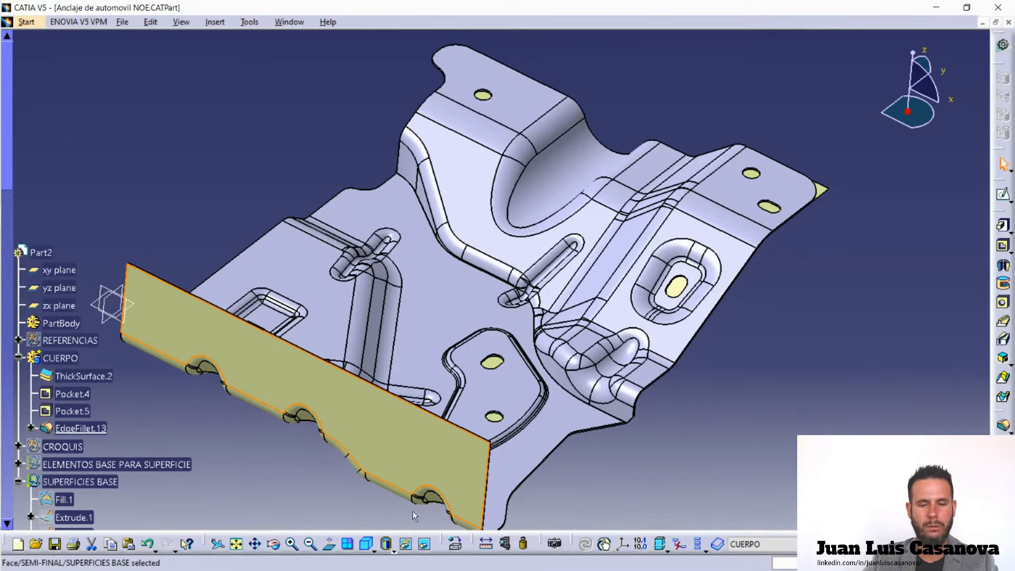
click(428, 545)
click(426, 545)
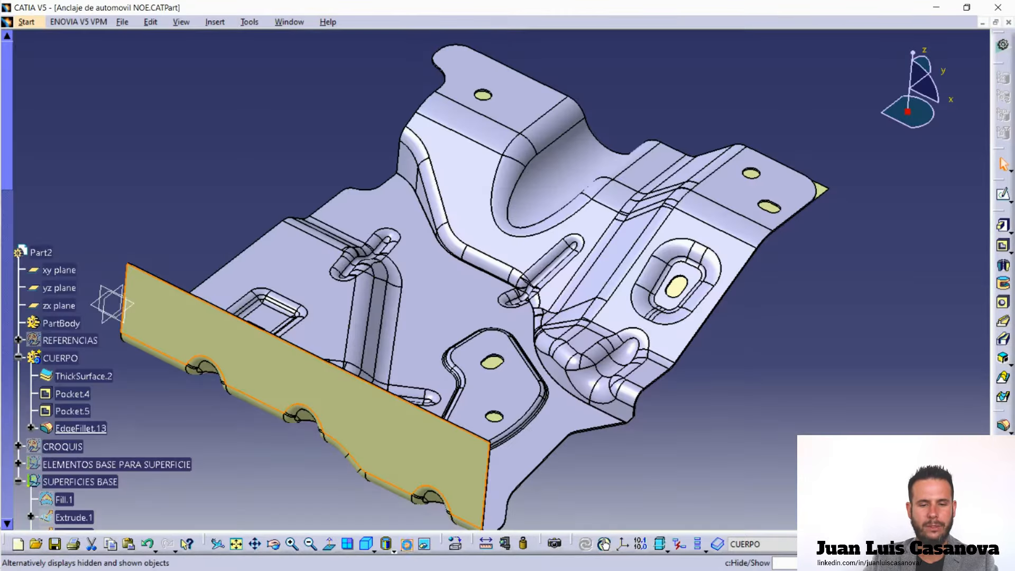
click(406, 545)
middle_drag(626, 388, 453, 138)
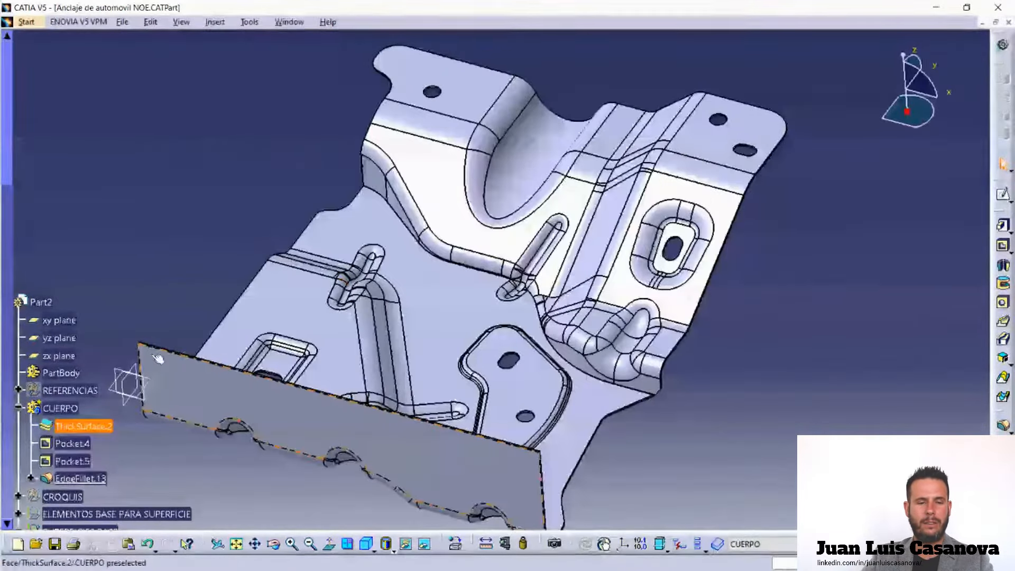
Tile the two part windows vertically and compare the solid bracket with the surface model from matching angles.
click(277, 23)
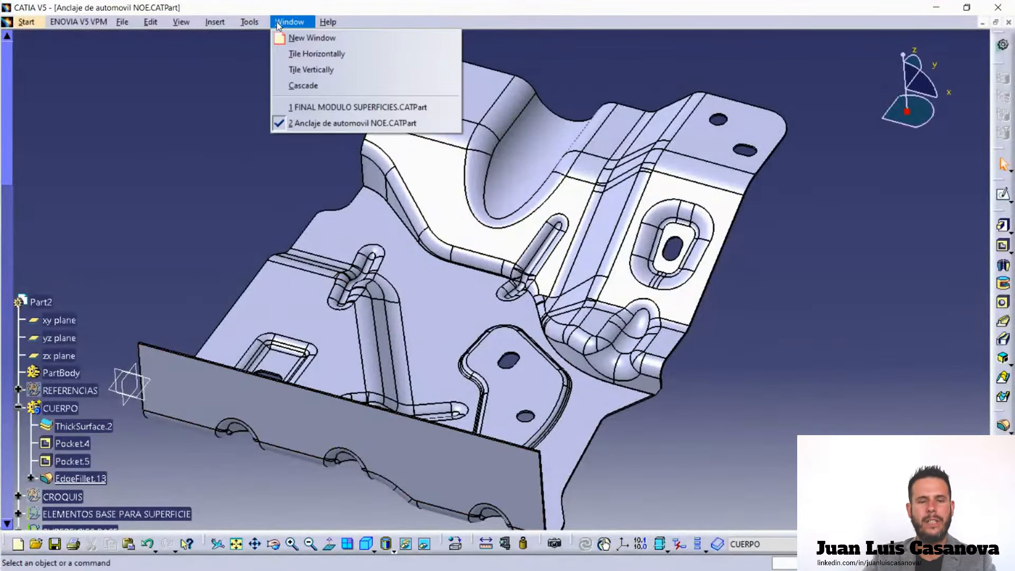
click(753, 399)
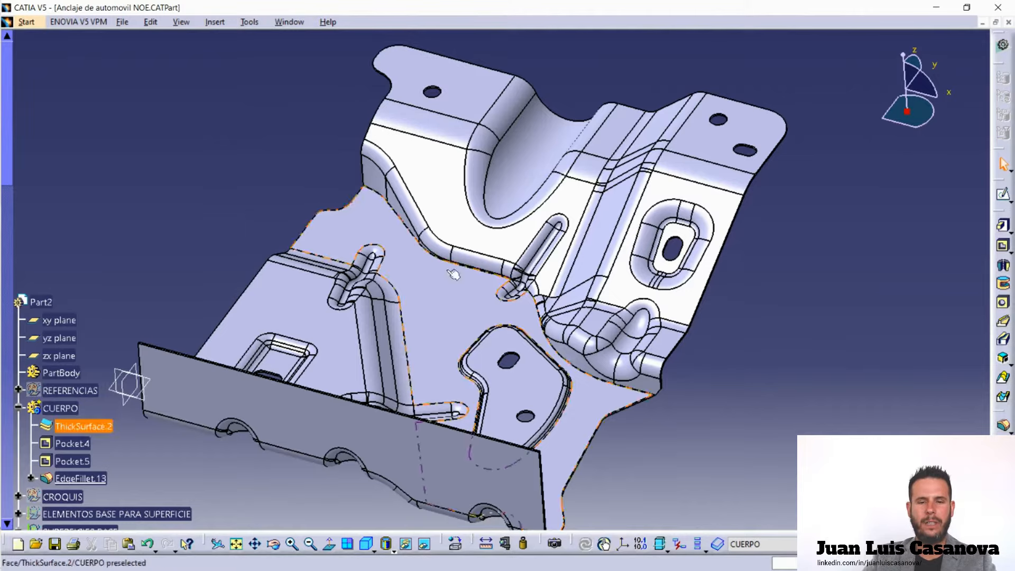
middle_drag(767, 396, 729, 370)
click(289, 21)
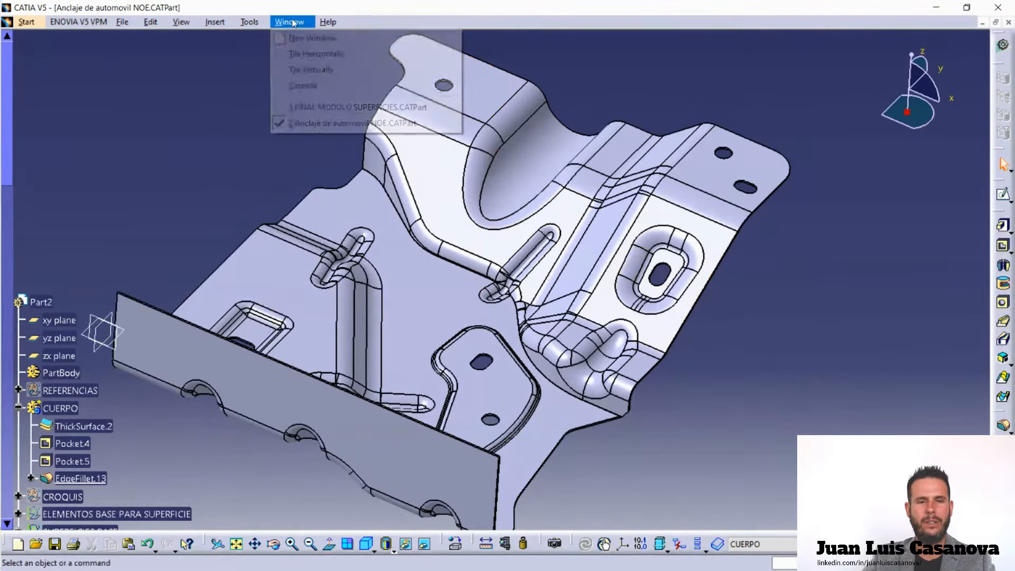
click(316, 69)
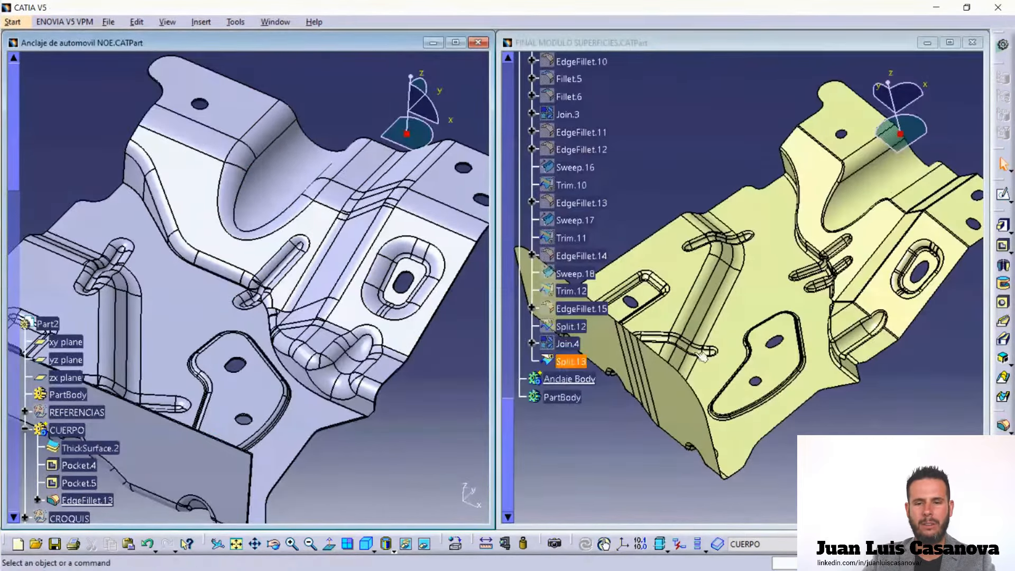
middle_click(725, 258)
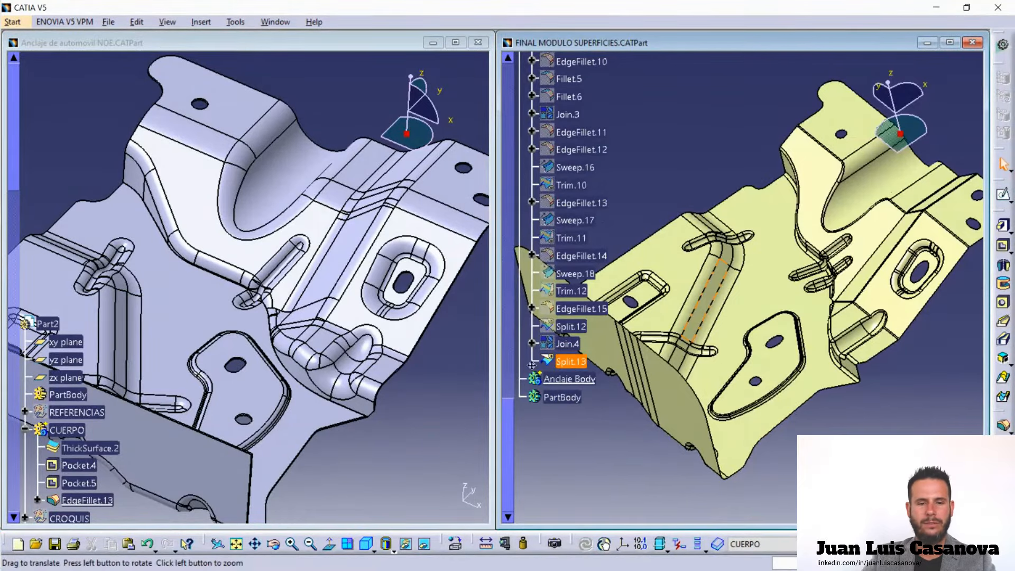
click(271, 292)
middle_drag(338, 237, 376, 295)
click(372, 218)
middle_drag(725, 366, 675, 232)
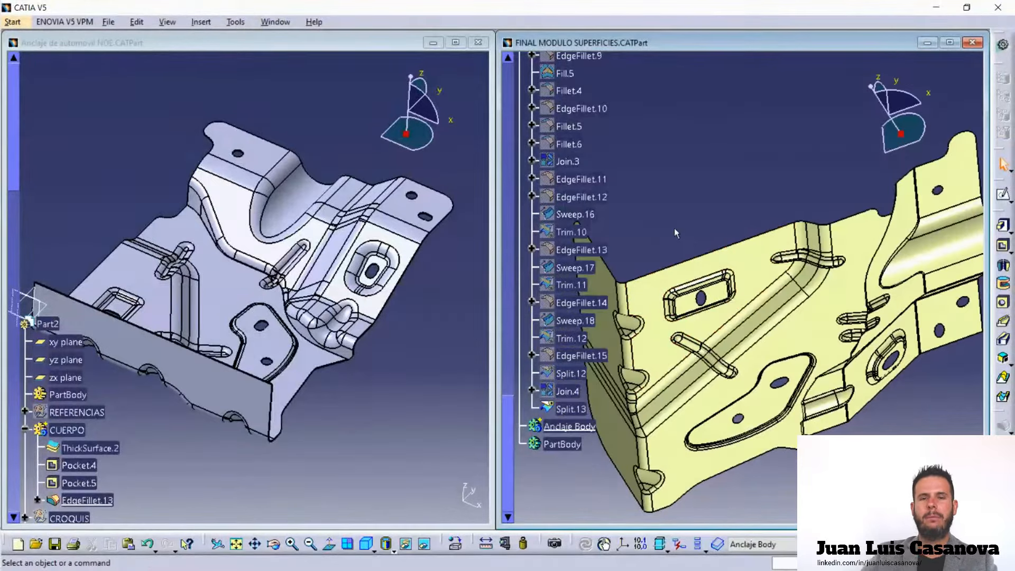
Maximize the FINAL MODULO SUPERFICIES.CATPart window and examine the surface bracket's flanges, ribs and holes from several angles.
click(949, 44)
middle_drag(385, 365, 602, 304)
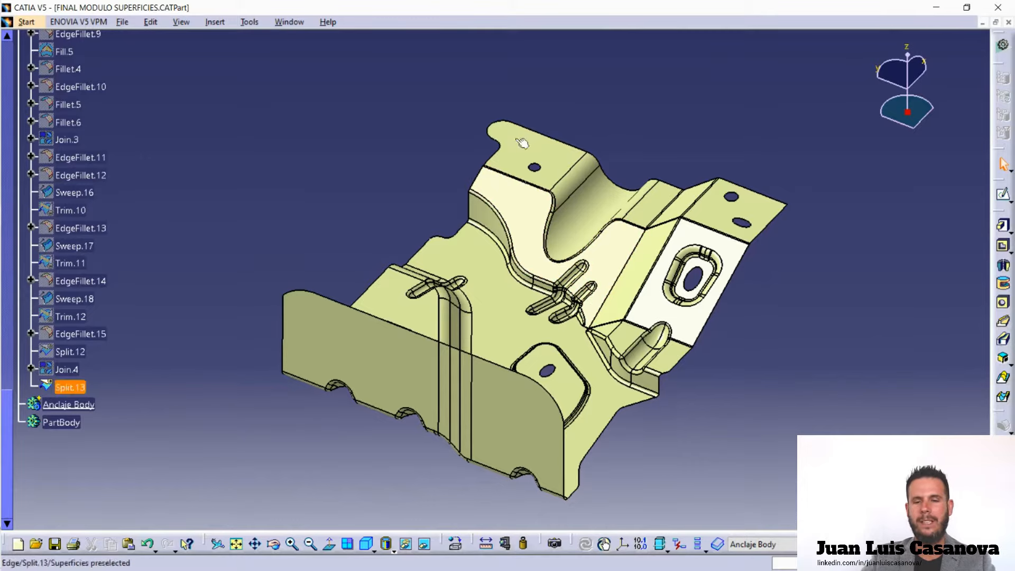
mouse_move(696, 403)
middle_down()
mouse_move(673, 369)
mouse_move(595, 356)
mouse_move(677, 407)
middle_up()
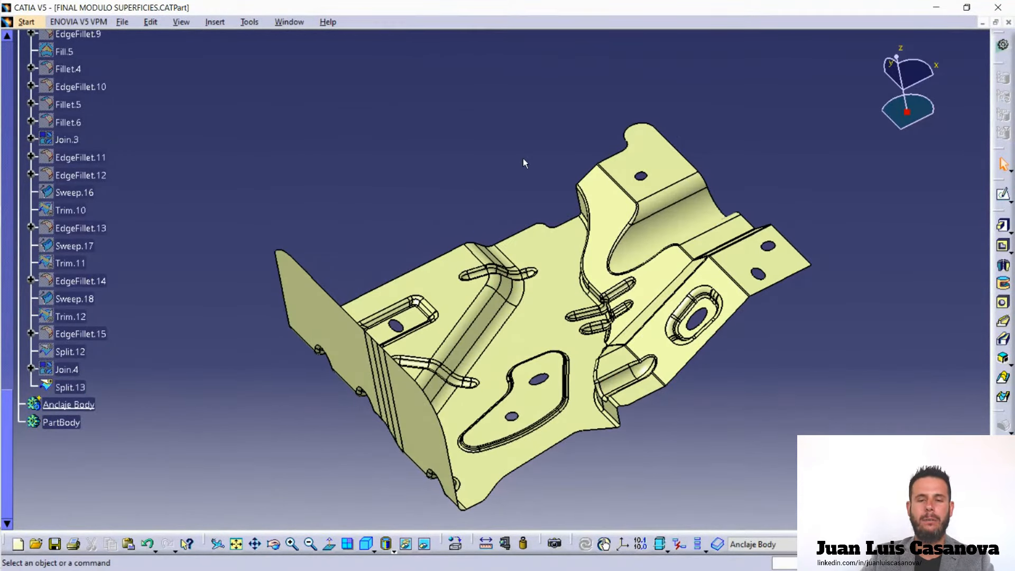
middle_drag(351, 256, 634, 370)
middle_drag(720, 434, 589, 256)
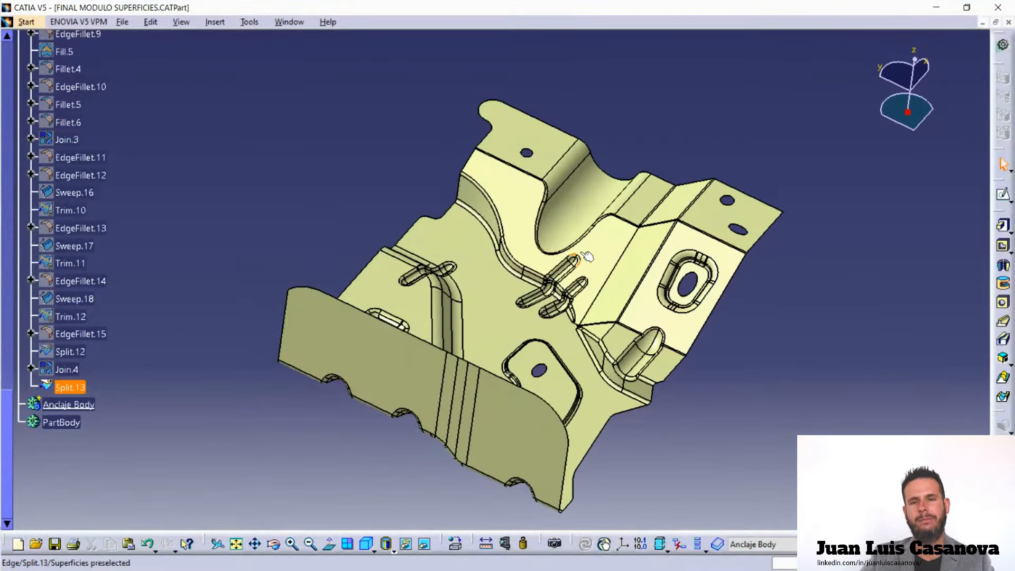
middle_drag(668, 421, 598, 350)
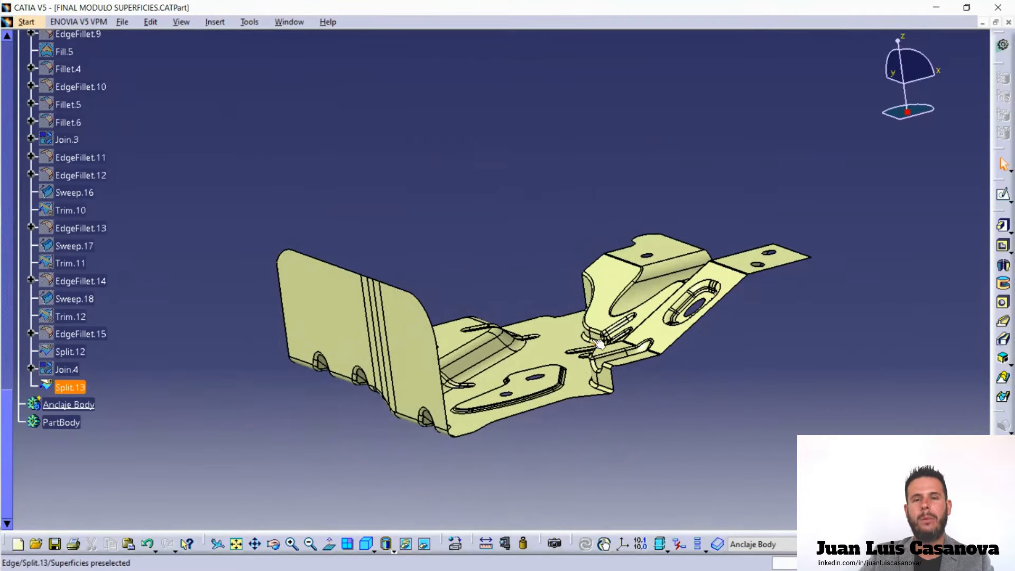
middle_drag(492, 272, 585, 241)
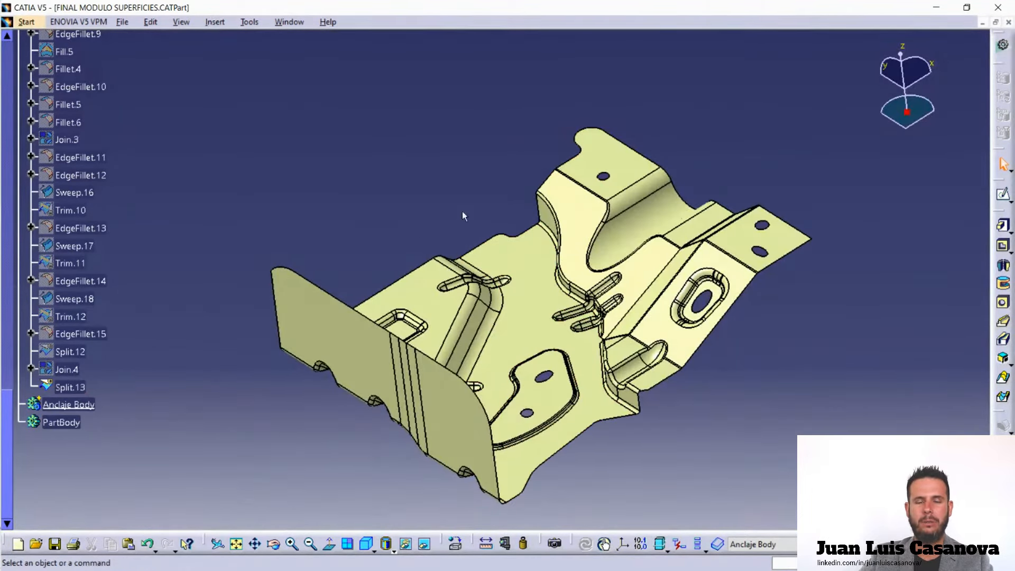
middle_drag(700, 442, 569, 379)
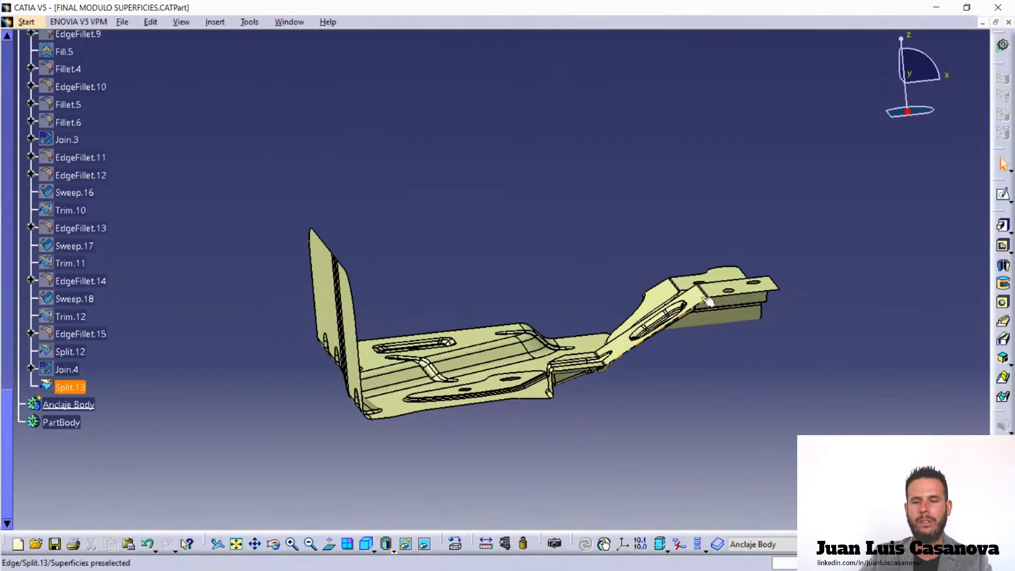
middle_drag(738, 293, 719, 244)
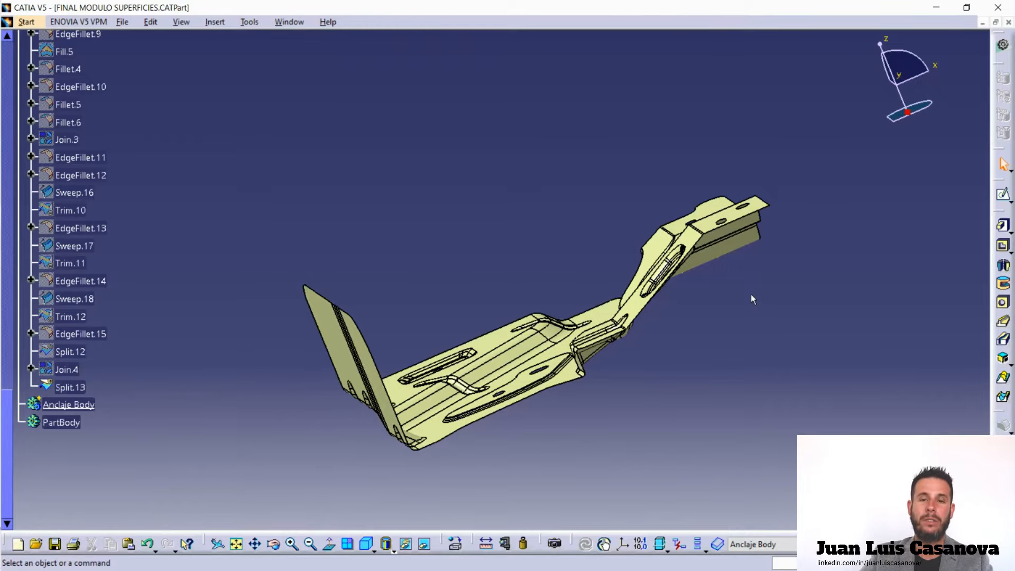
middle_drag(750, 294, 628, 331)
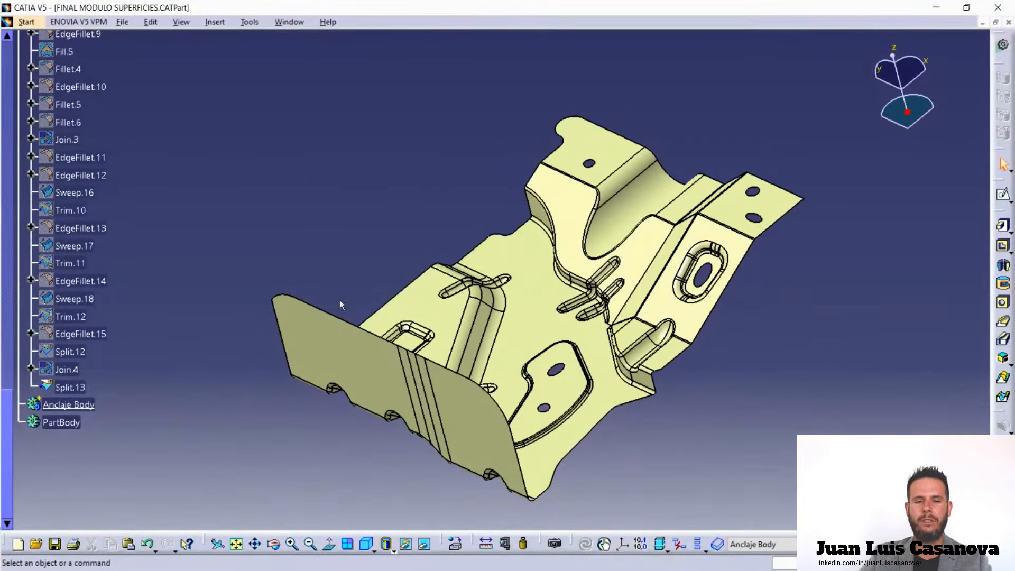
middle_drag(752, 446, 629, 446)
Try to thicken the Split.13 surface with Thick Surface, using a 1 mm first offset and 0 mm second offset.
scroll(571, 446, up, 1)
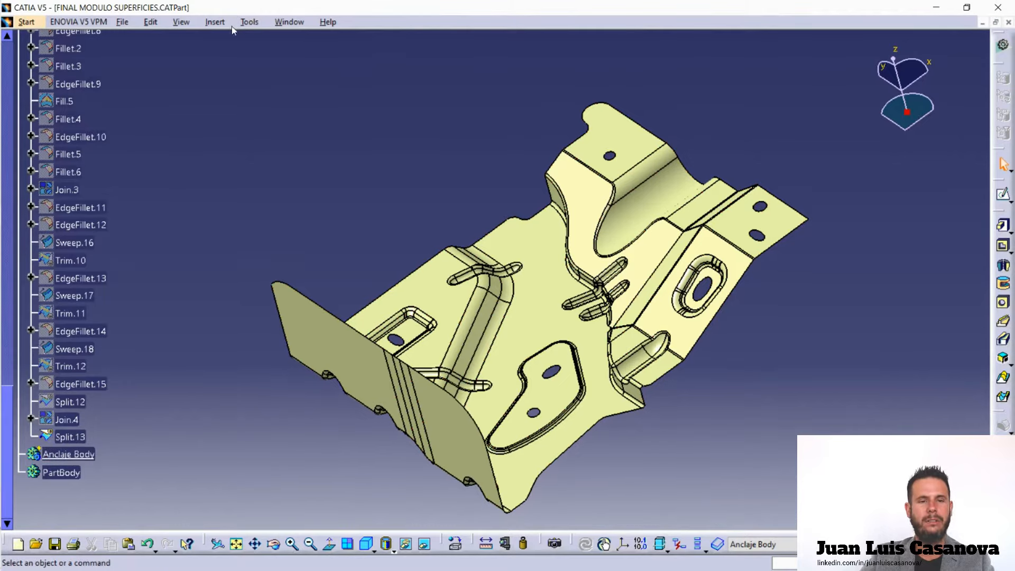
click(215, 22)
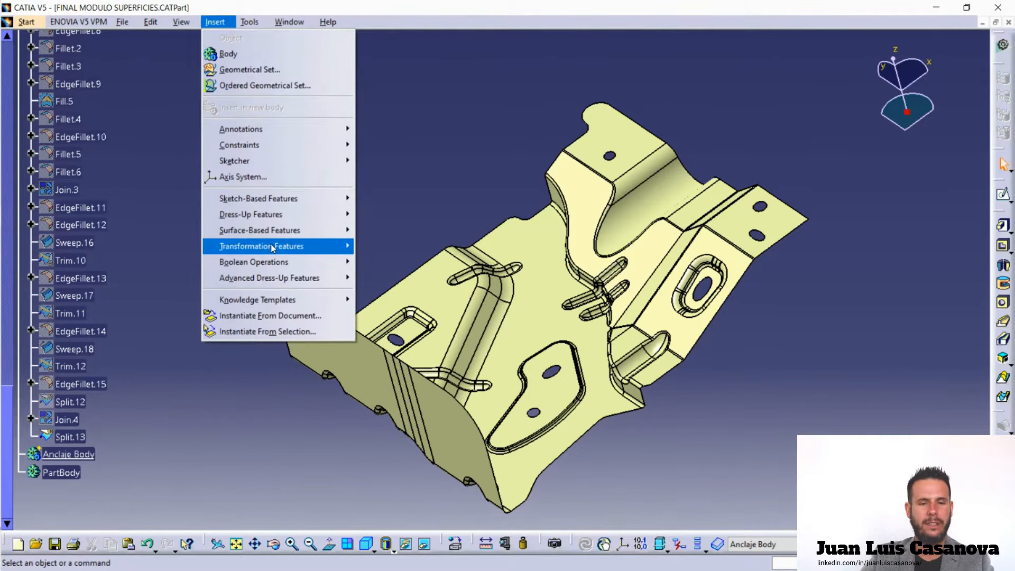
mouse_move(296, 230)
click(402, 244)
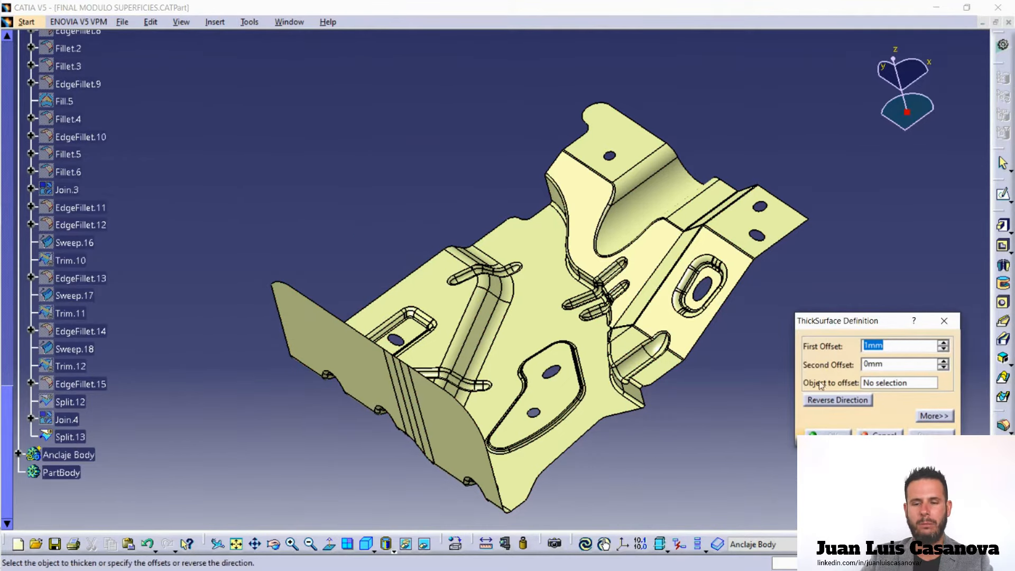
click(74, 437)
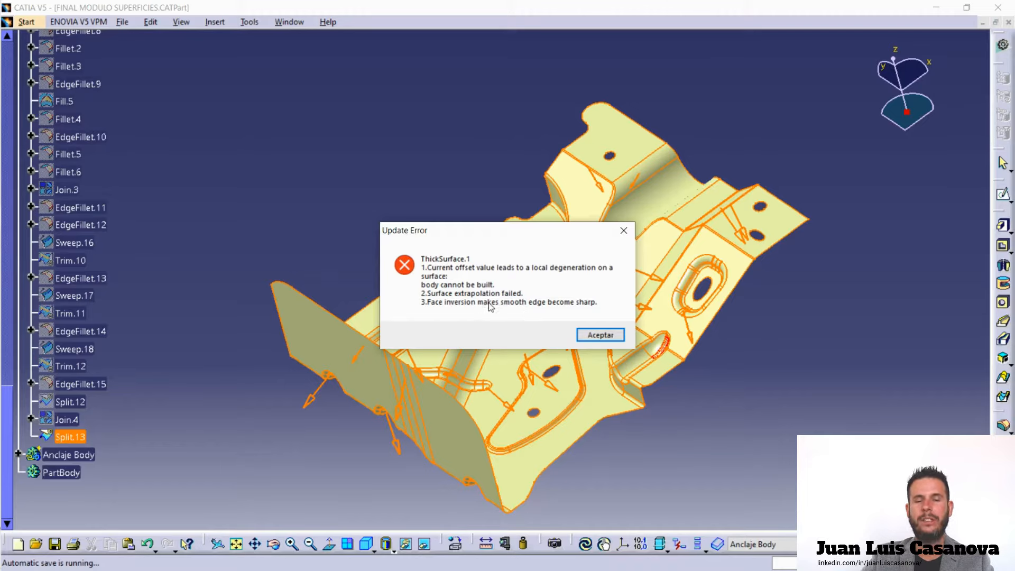
drag(518, 237, 875, 49)
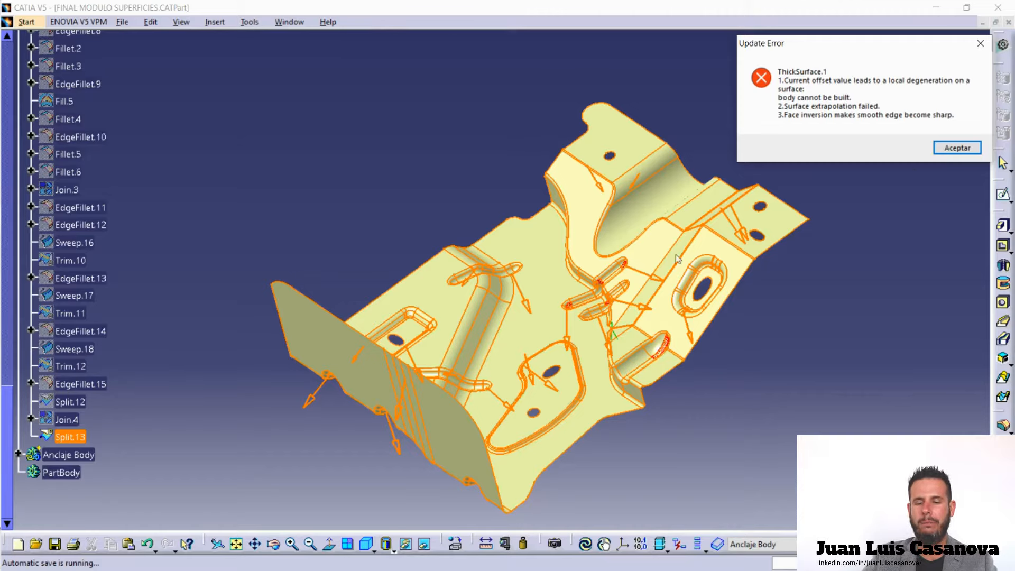
click(948, 148)
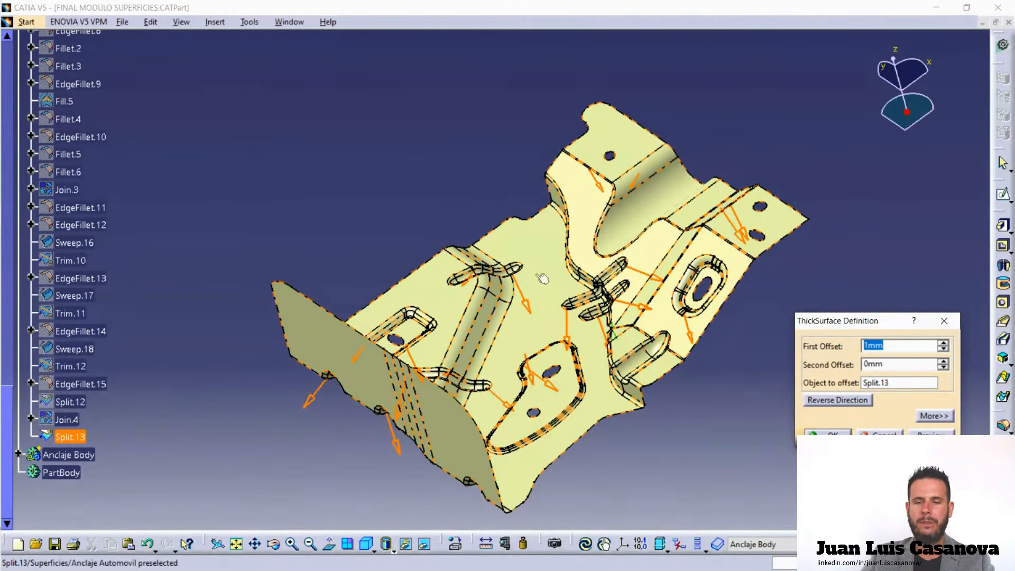
Try to thicken Split.13 in the reversed direction, then retry it with the first offset set to 0,1 mm.
click(839, 400)
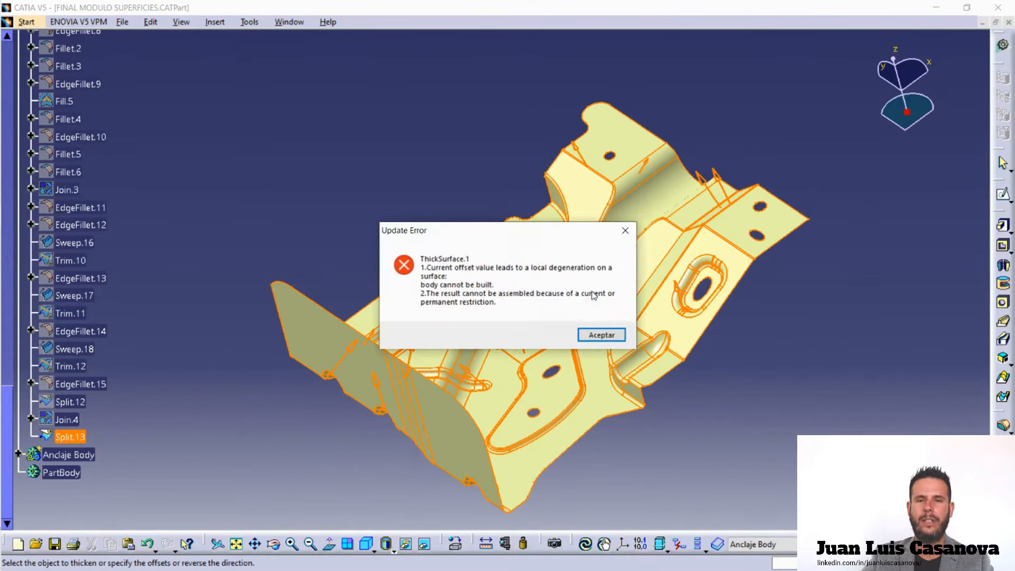
click(601, 335)
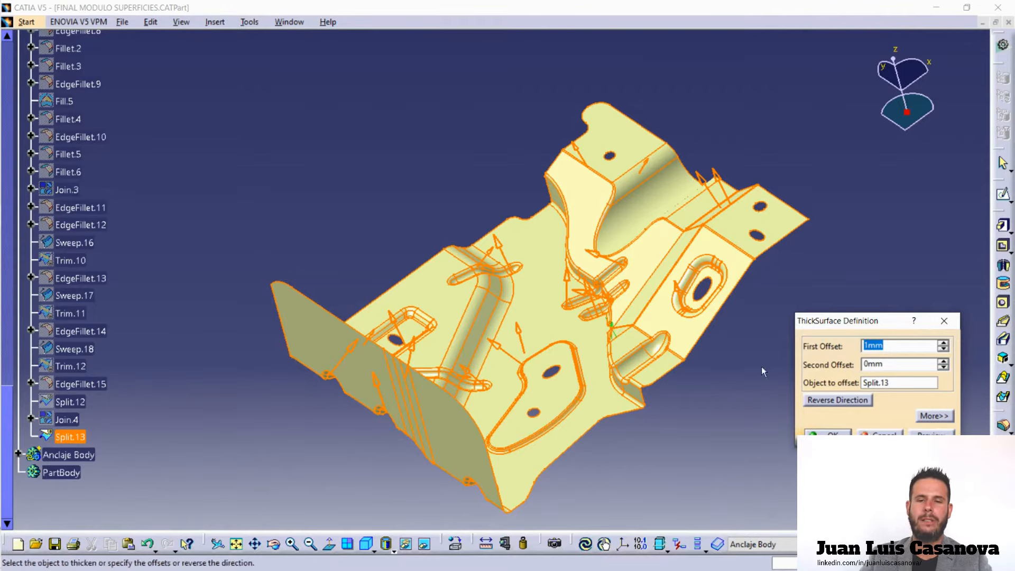
click(866, 346)
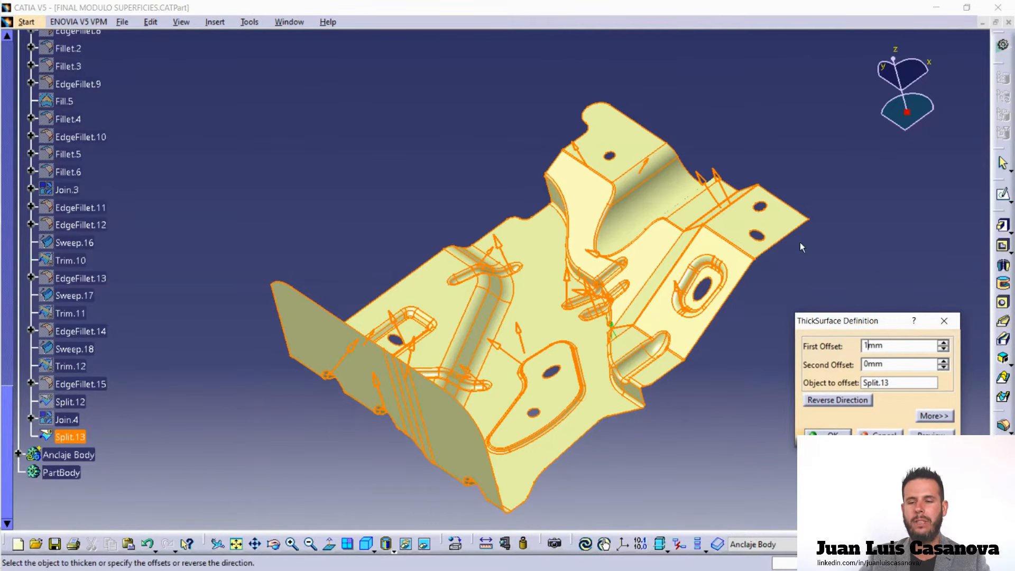
text(0)
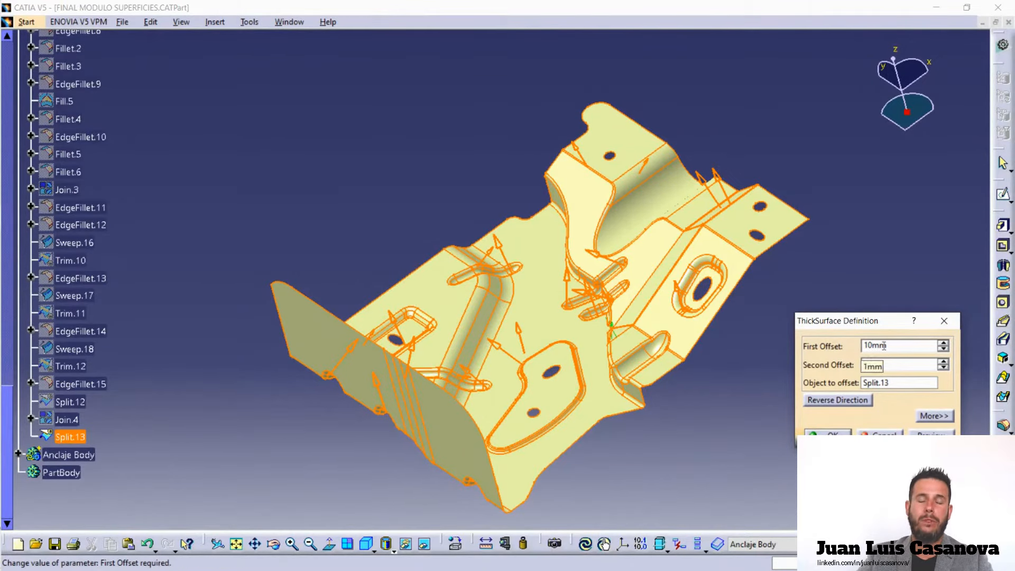
key(BackSpace)
key(BackSpace)
text(0)
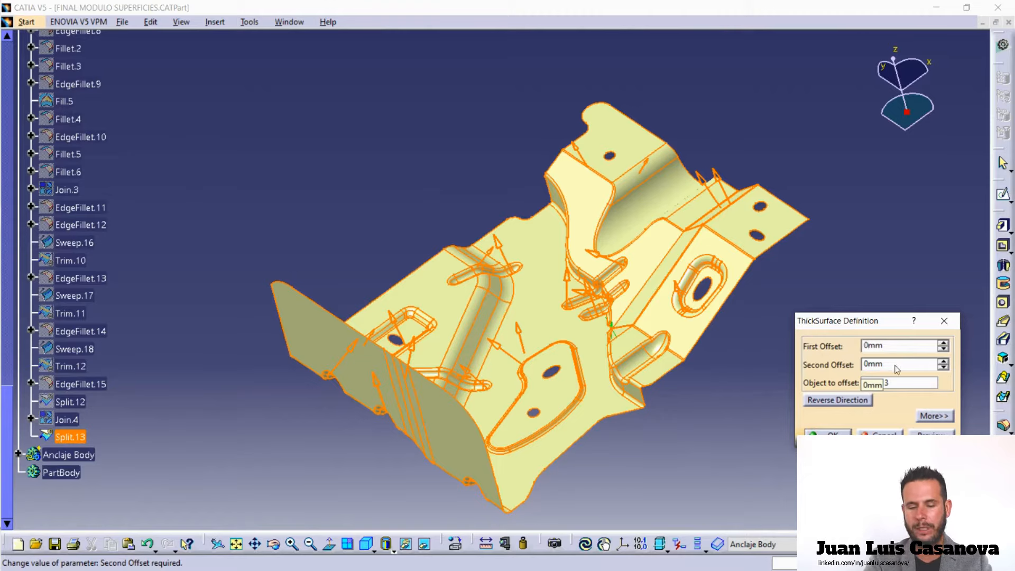
text(,1)
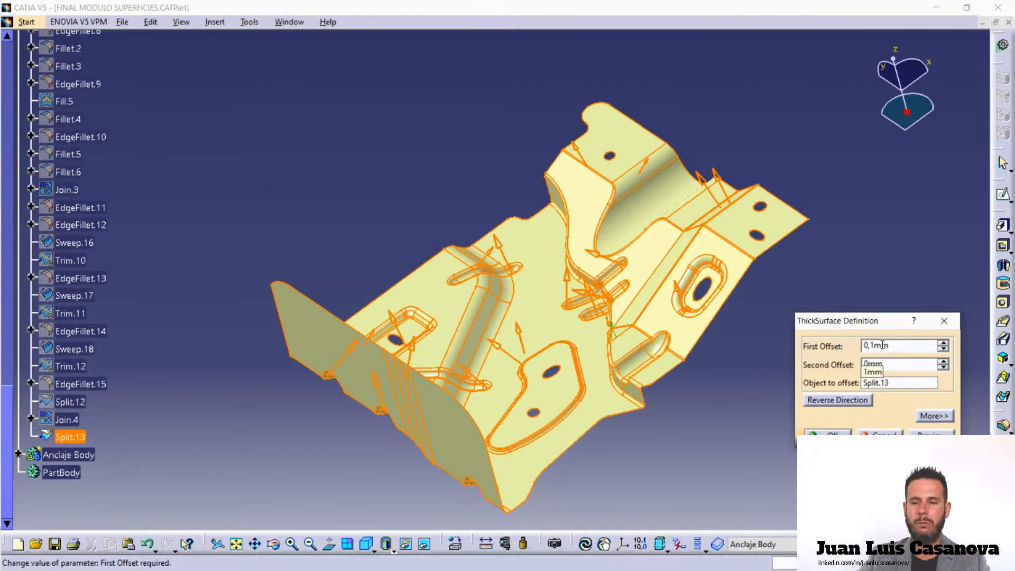
click(933, 432)
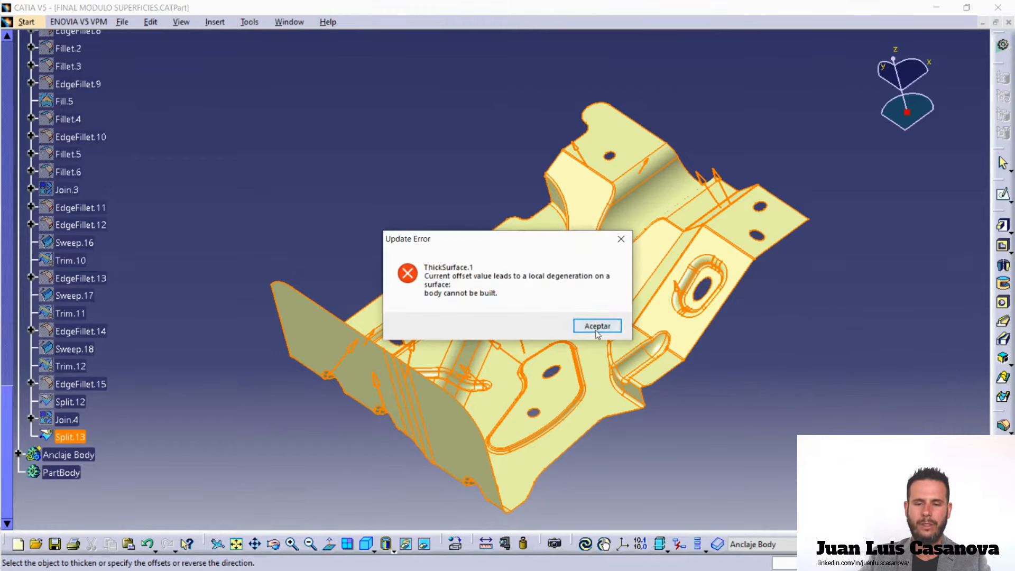
click(613, 327)
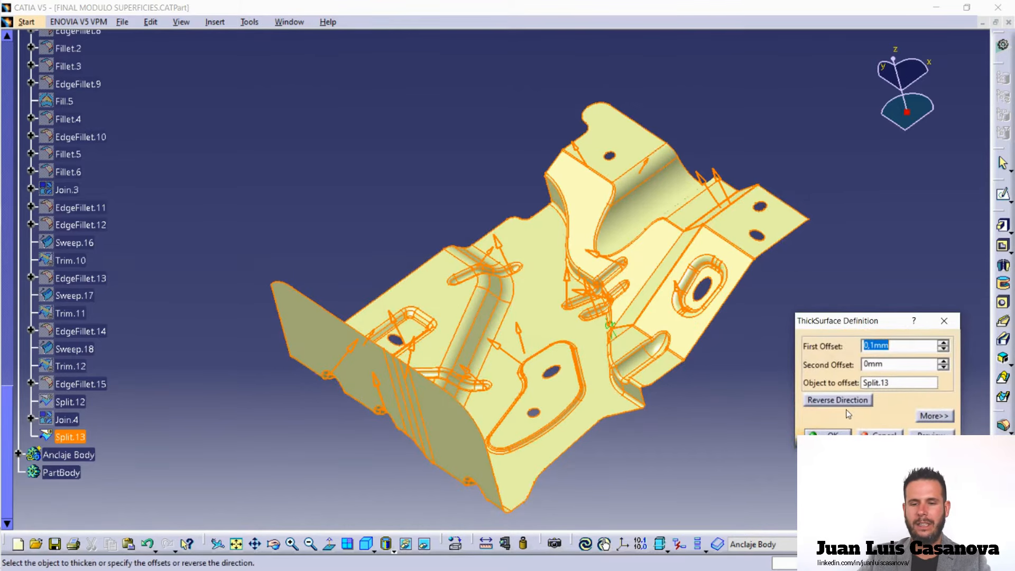
Reverse the offset direction, try the 0,1 mm thickening of Split.13 once more, and leave the Thick Surface command.
click(843, 400)
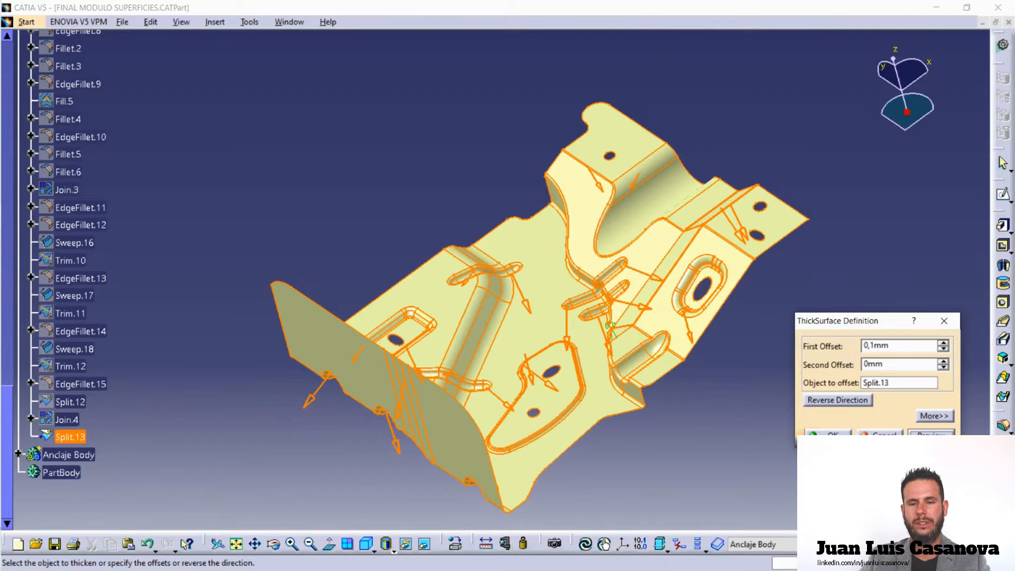
key(Return)
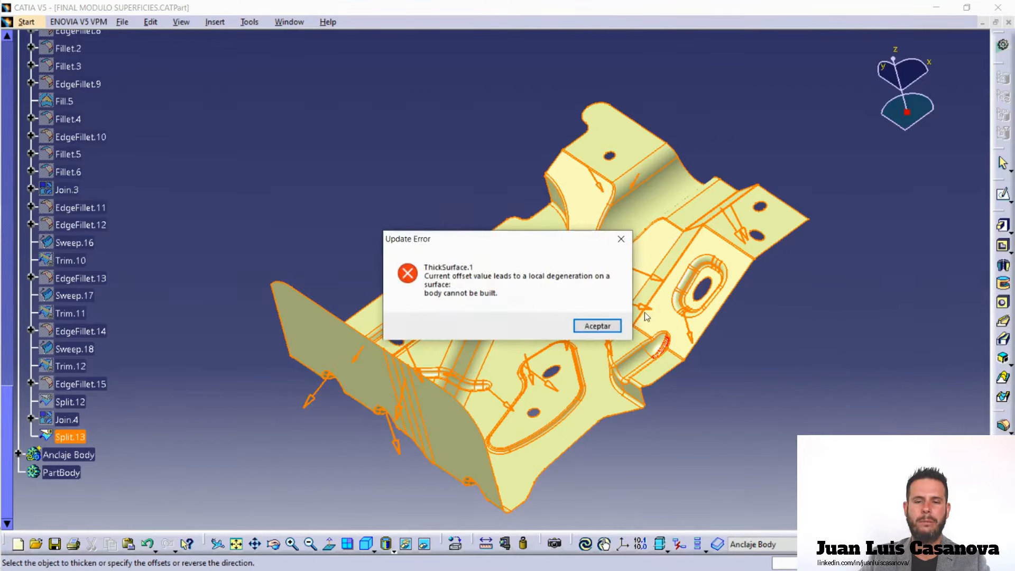
drag(485, 247, 797, 78)
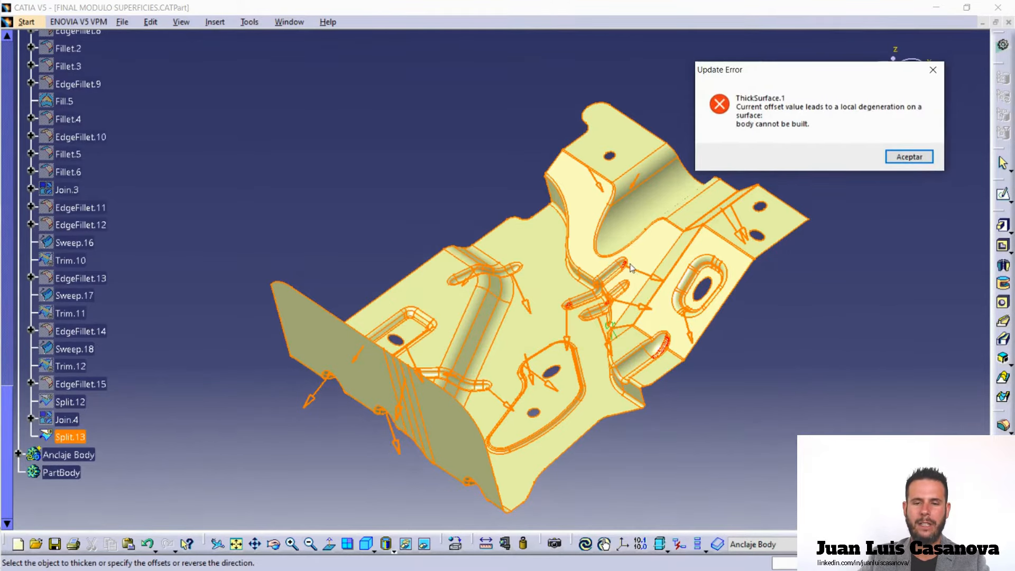
click(908, 156)
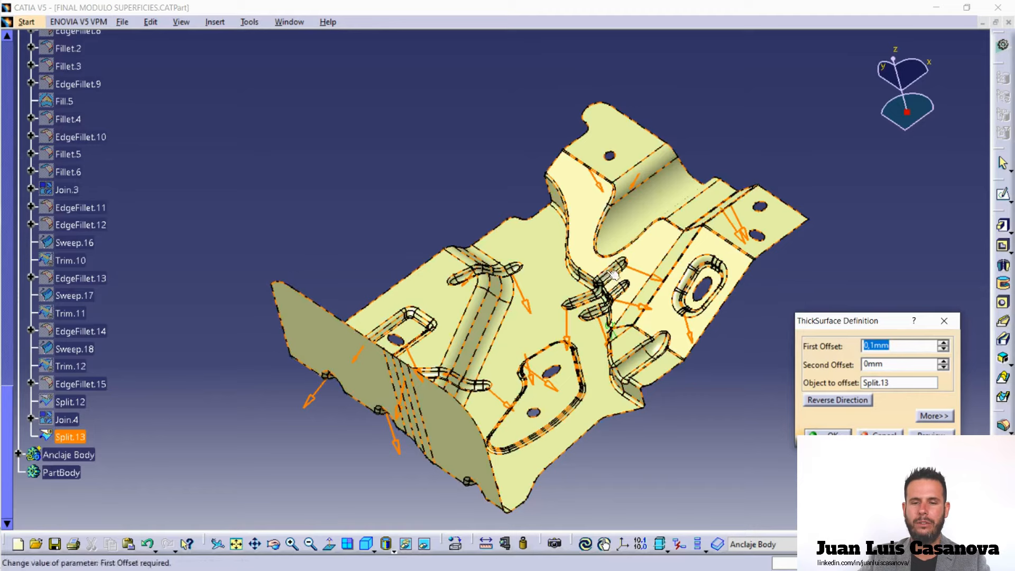
click(943, 320)
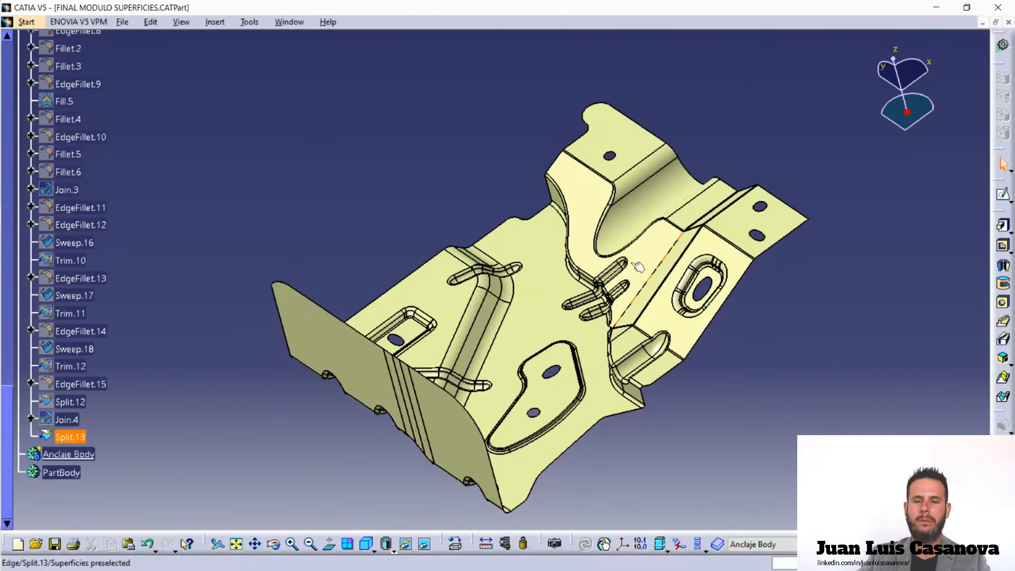
Examine the crossing ribs and surrounding fillets of the surface bracket, and look through its feature tree.
middle_drag(743, 407, 503, 263)
middle_drag(420, 284, 606, 180)
middle_drag(803, 423, 718, 181)
middle_drag(921, 333, 725, 413)
middle_drag(437, 242, 645, 312)
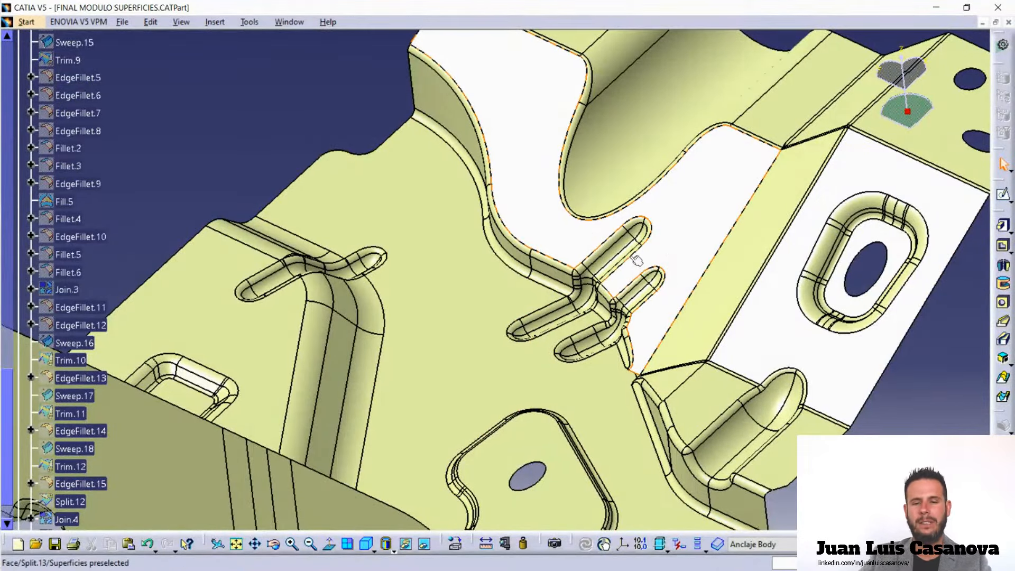
middle_drag(687, 294, 690, 365)
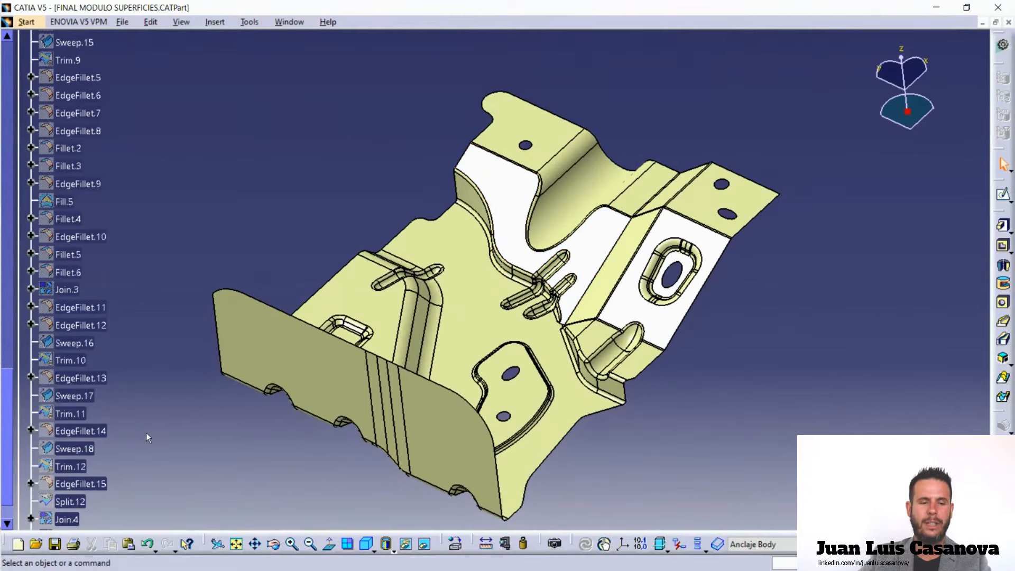
scroll(146, 433, down, 3)
scroll(89, 258, up, 3)
click(79, 52)
scroll(79, 52, up, 2)
click(201, 264)
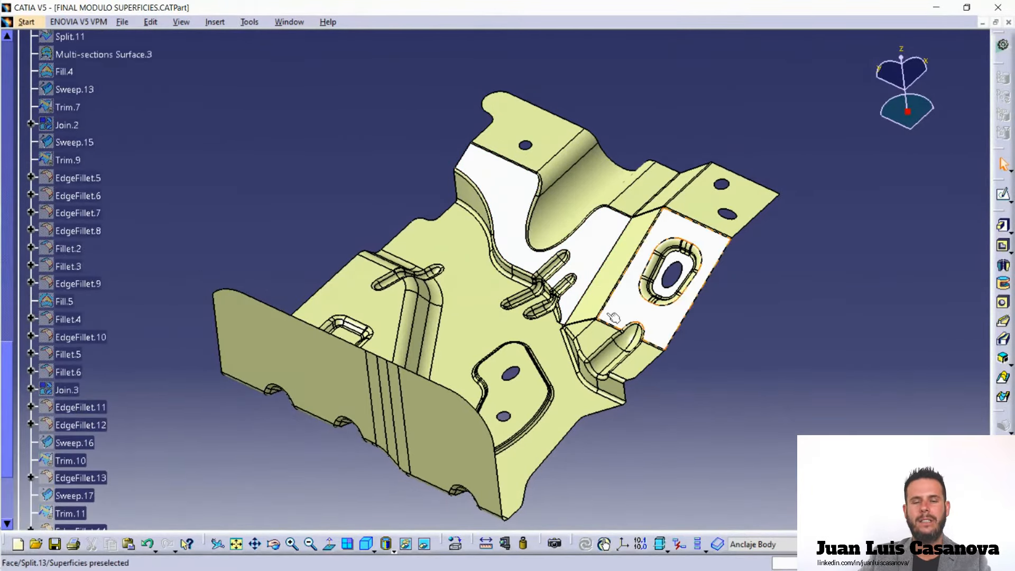
scroll(160, 357, down, 2)
scroll(167, 363, down, 2)
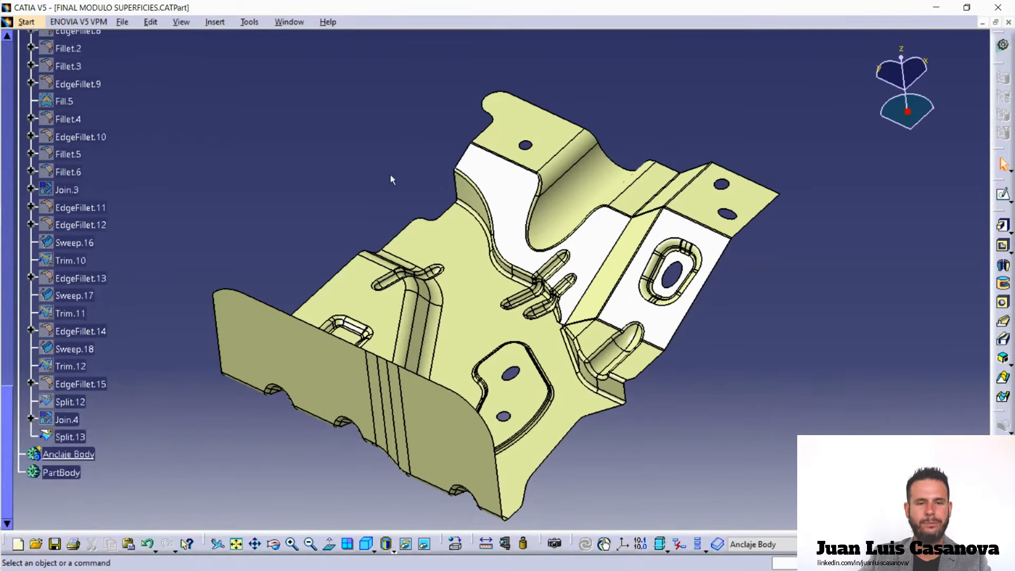
In Anclaje de automovil NOE.CATPart, hide the solid bracket and display the SEMI-FINAL surface instead.
click(286, 22)
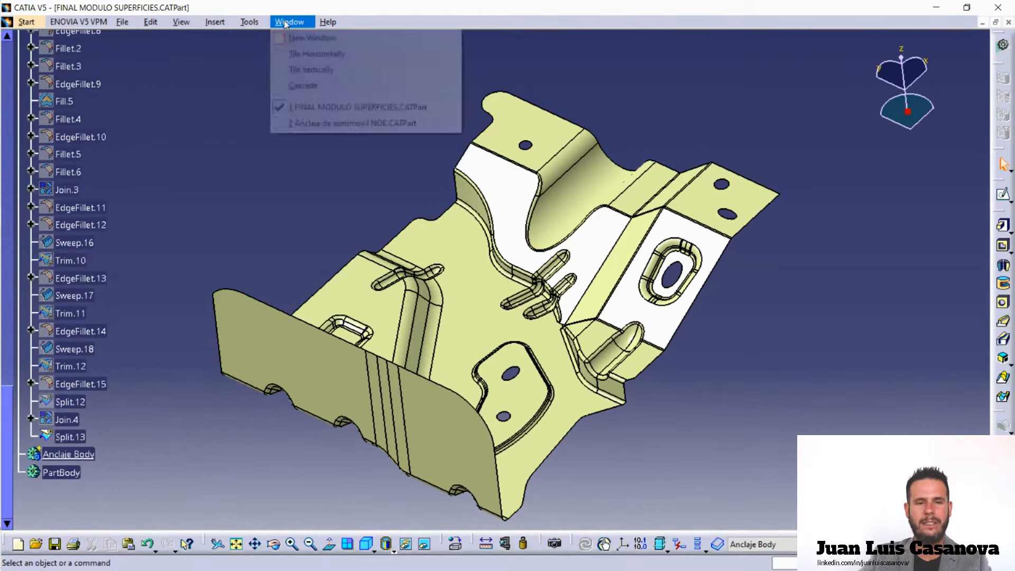
click(358, 125)
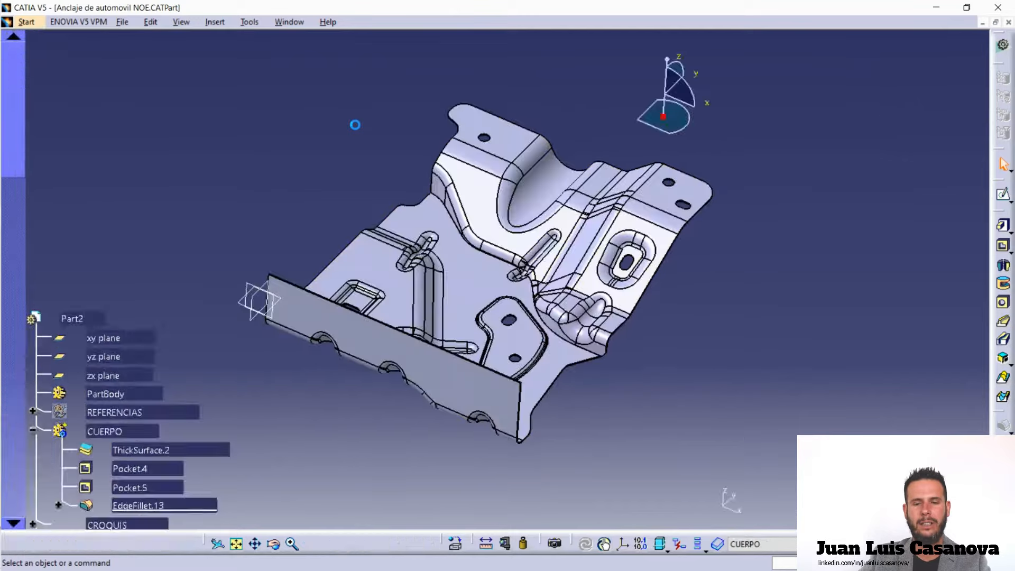
middle_drag(651, 319, 605, 338)
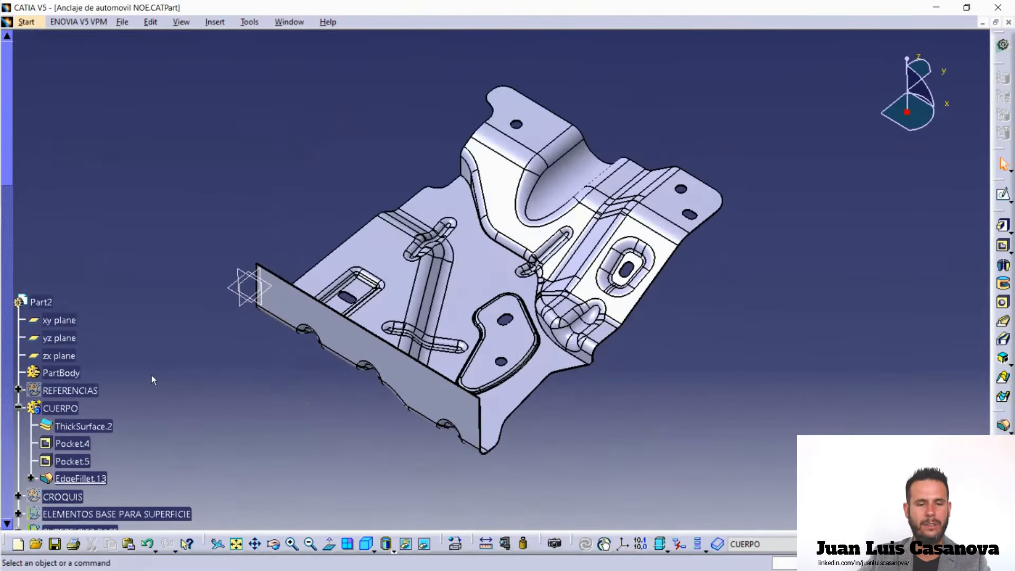
scroll(151, 376, down, 15)
click(406, 273)
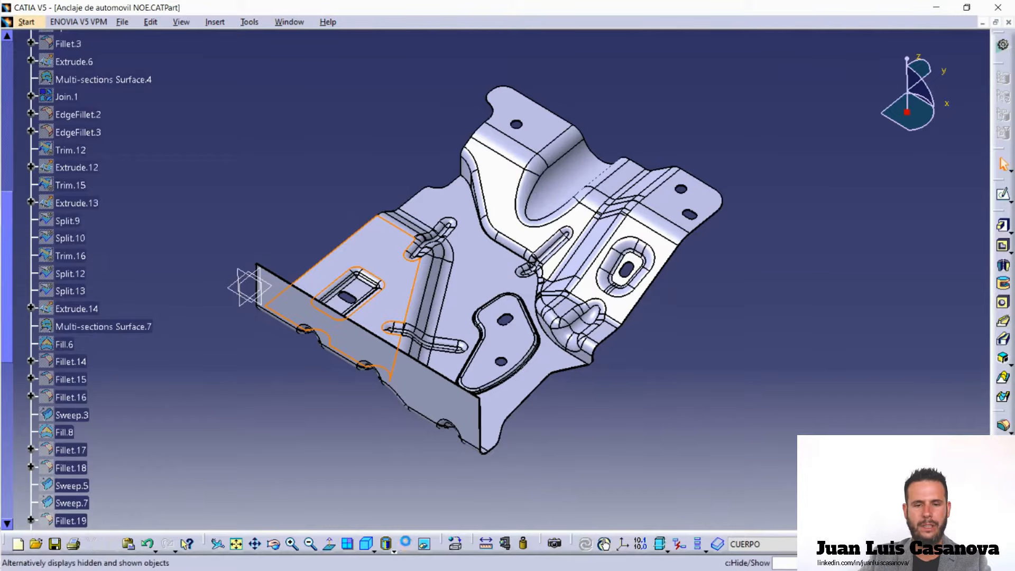
click(406, 543)
scroll(135, 437, down, 15)
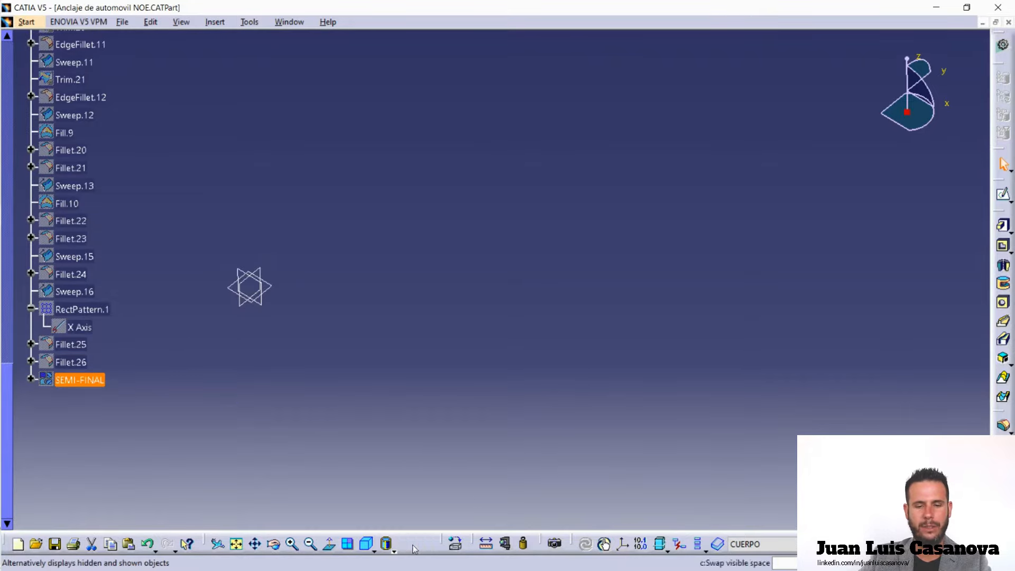
click(405, 544)
Tile the two part windows vertically and compare the corner with the embossed ribs and fillets in both surface models.
middle_drag(634, 420, 658, 254)
middle_drag(770, 366, 574, 260)
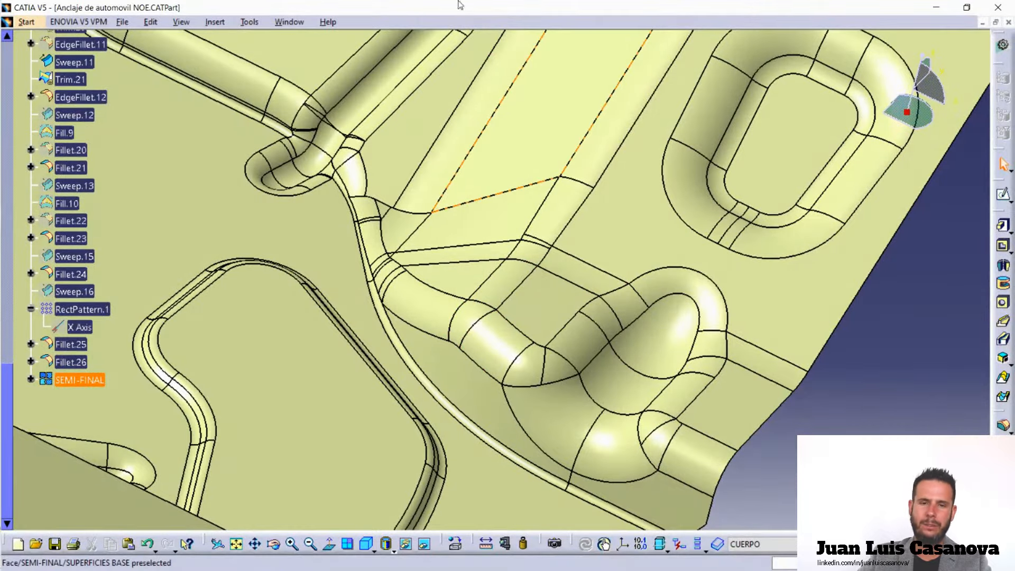
click(288, 22)
click(314, 68)
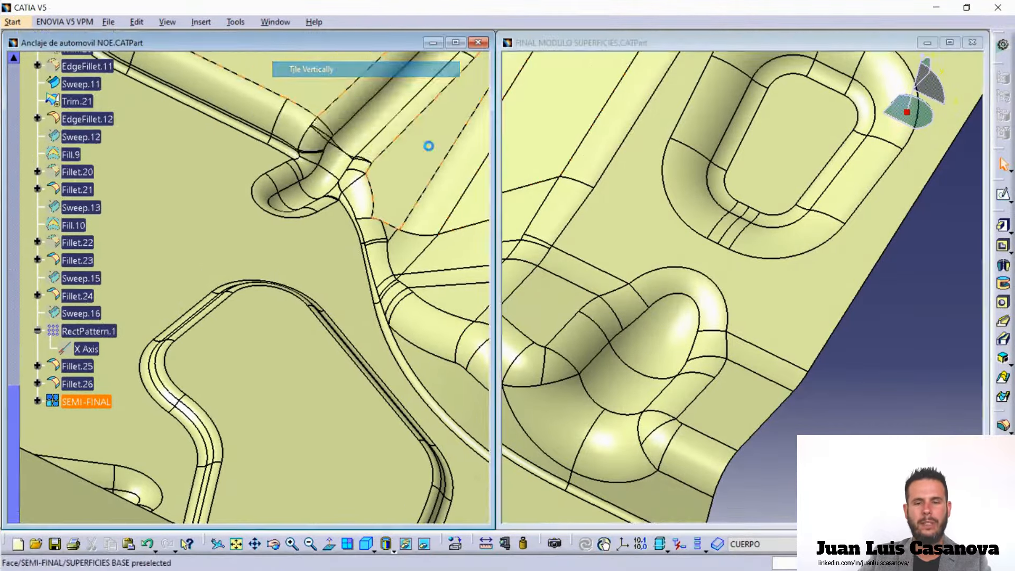
middle_click(753, 383)
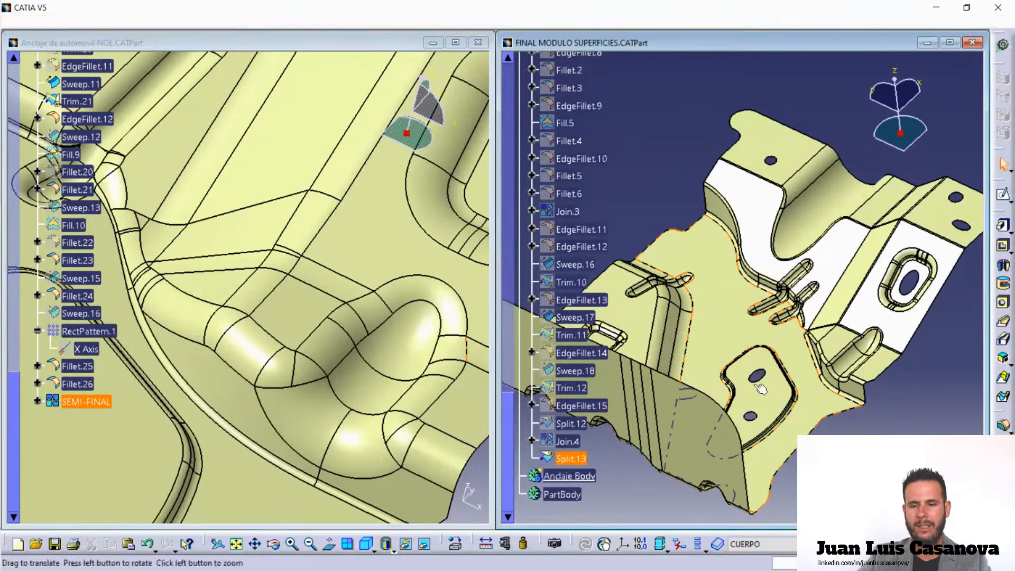
middle_drag(817, 402, 758, 313)
middle_drag(803, 423, 786, 198)
middle_drag(780, 399, 804, 301)
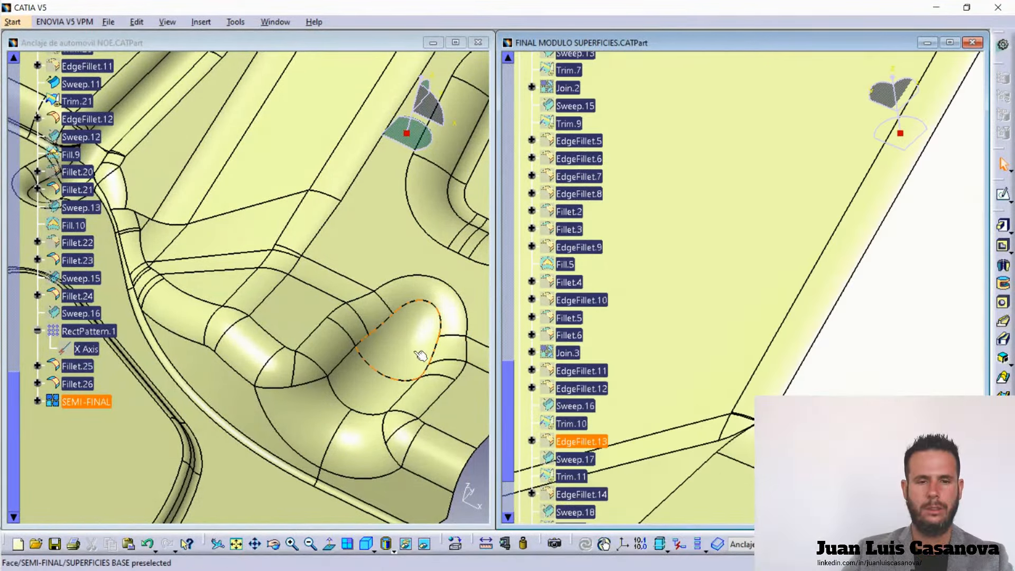
middle_drag(798, 389, 848, 449)
middle_drag(793, 259, 892, 369)
click(364, 318)
middle_drag(364, 319, 410, 235)
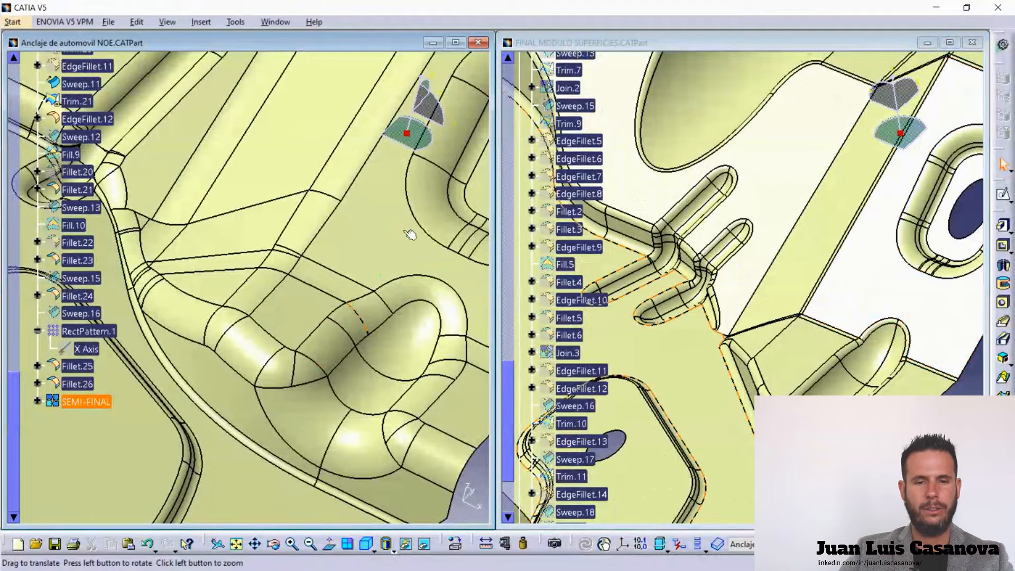
middle_drag(305, 306, 413, 245)
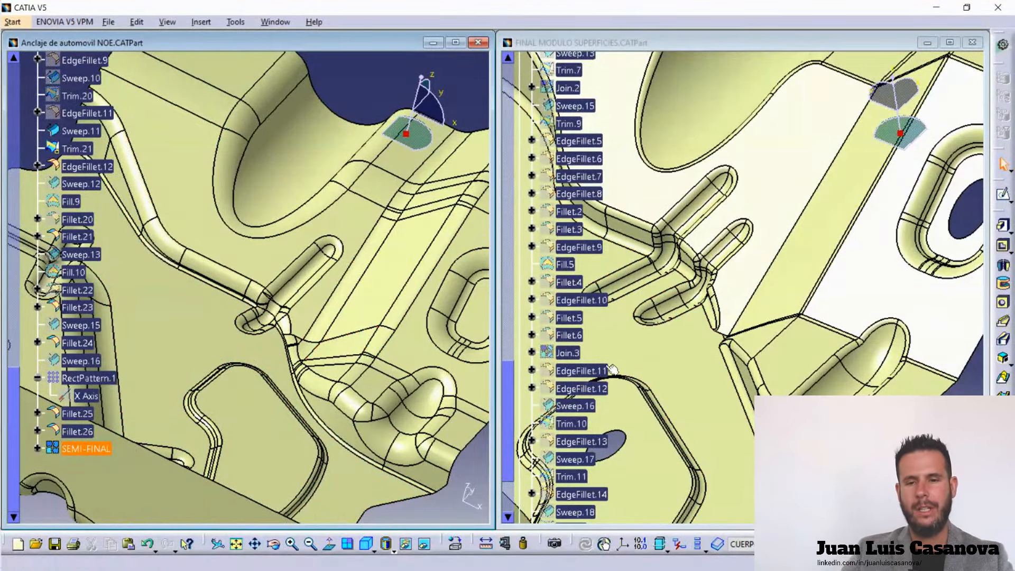
Compare close up how the fillets meet at the rib junction in the Split.13 and SEMI-FINAL surfaces.
click(709, 326)
middle_click(740, 371)
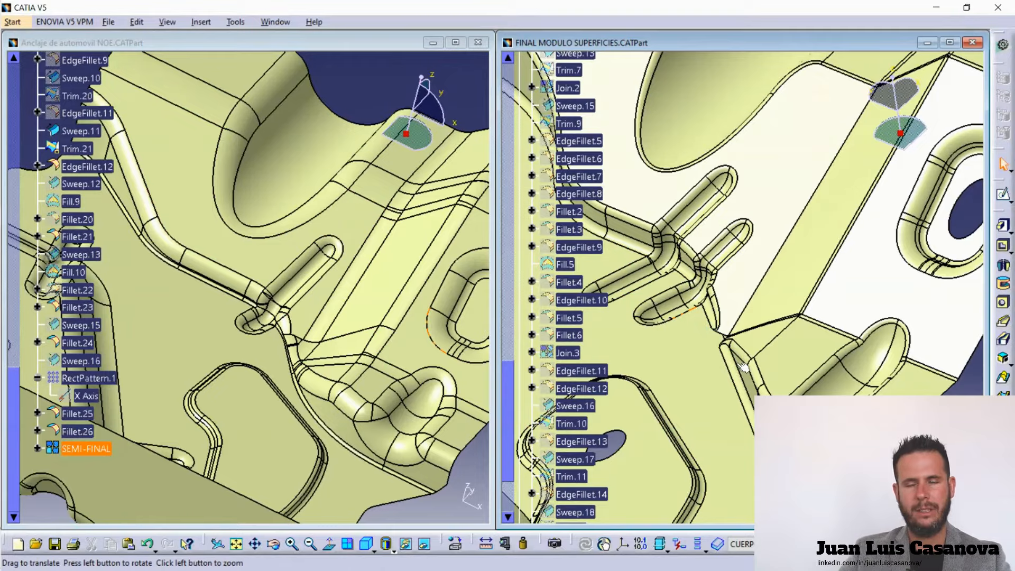
middle_drag(736, 360, 802, 316)
click(288, 324)
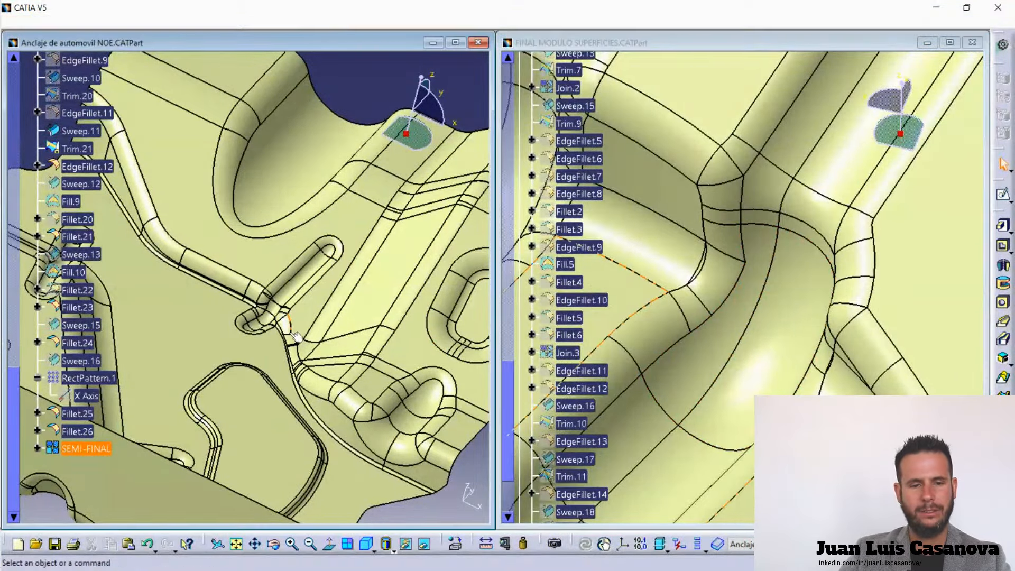
middle_drag(318, 354, 337, 233)
middle_drag(390, 434, 355, 95)
middle_drag(375, 322, 176, 322)
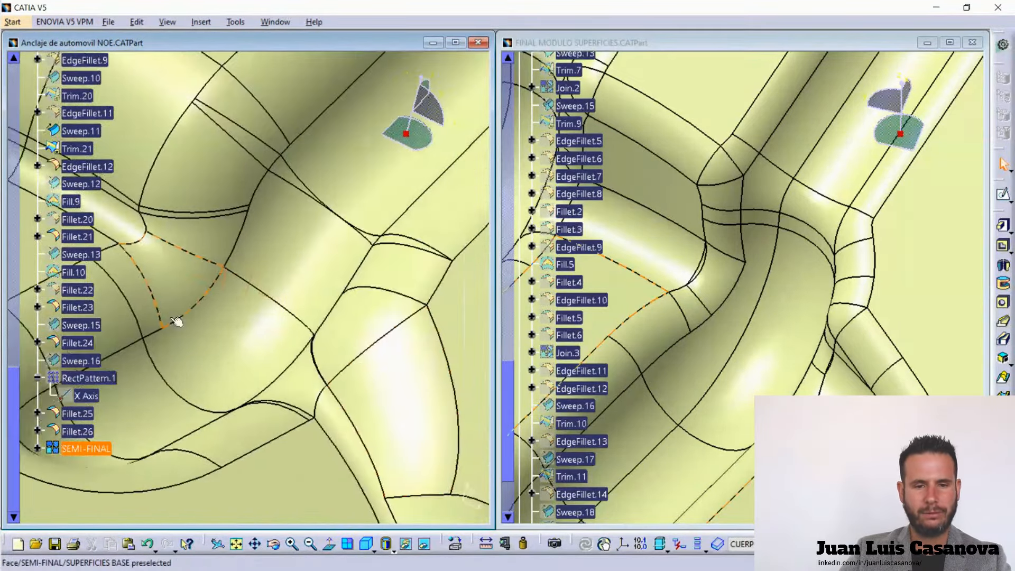
middle_drag(379, 398, 319, 382)
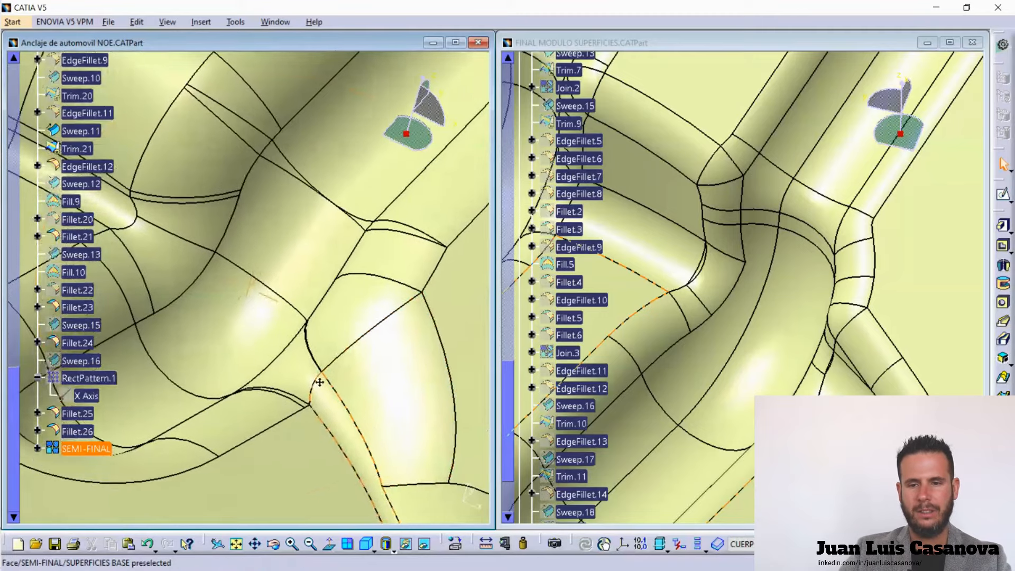
scroll(319, 381, up, 1)
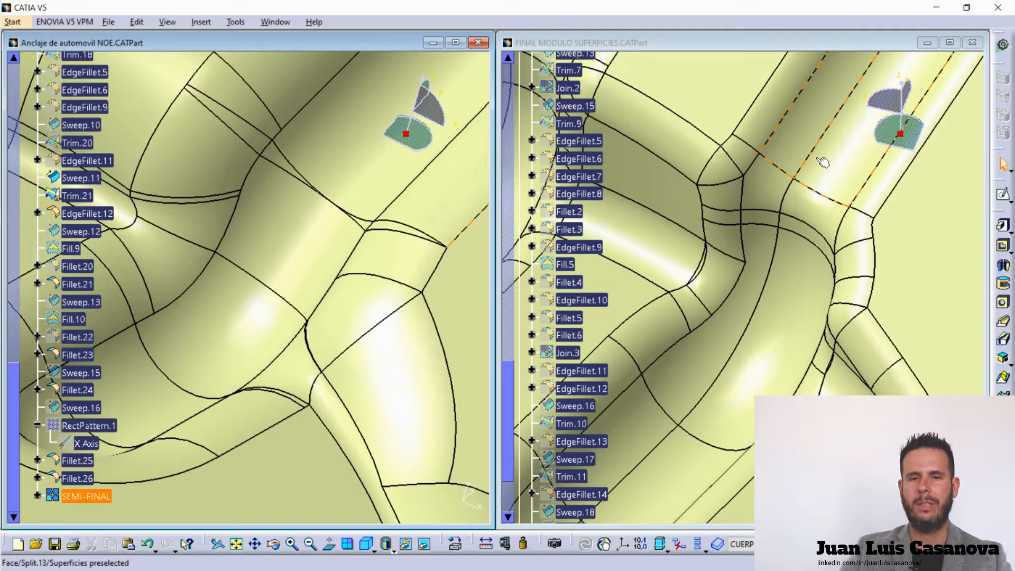
Maximize the FINAL MODULO SUPERFICIES.CATPart window and examine the fillet transitions around the paired ribs.
click(947, 45)
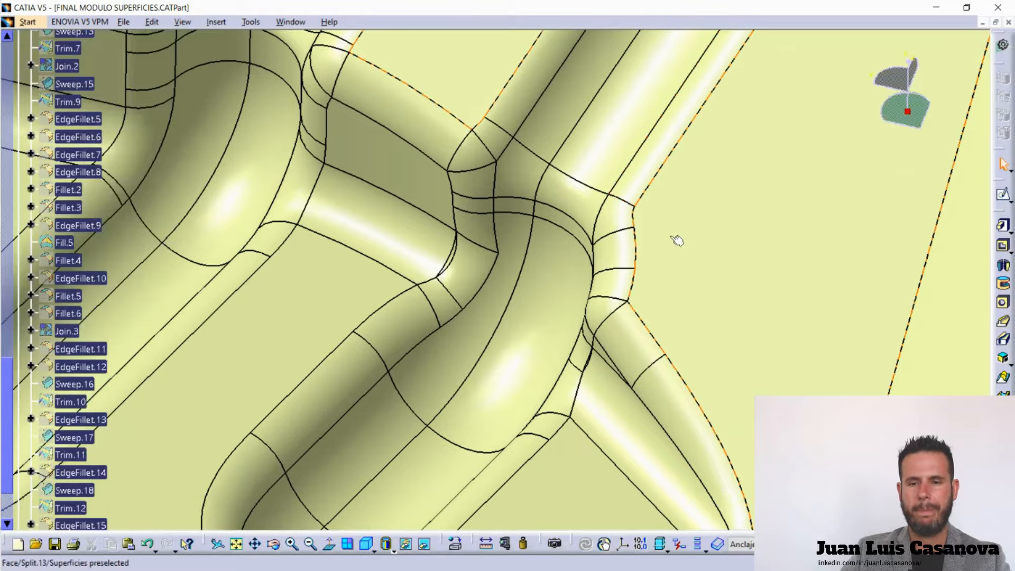
middle_drag(675, 238, 692, 412)
middle_drag(566, 417, 645, 338)
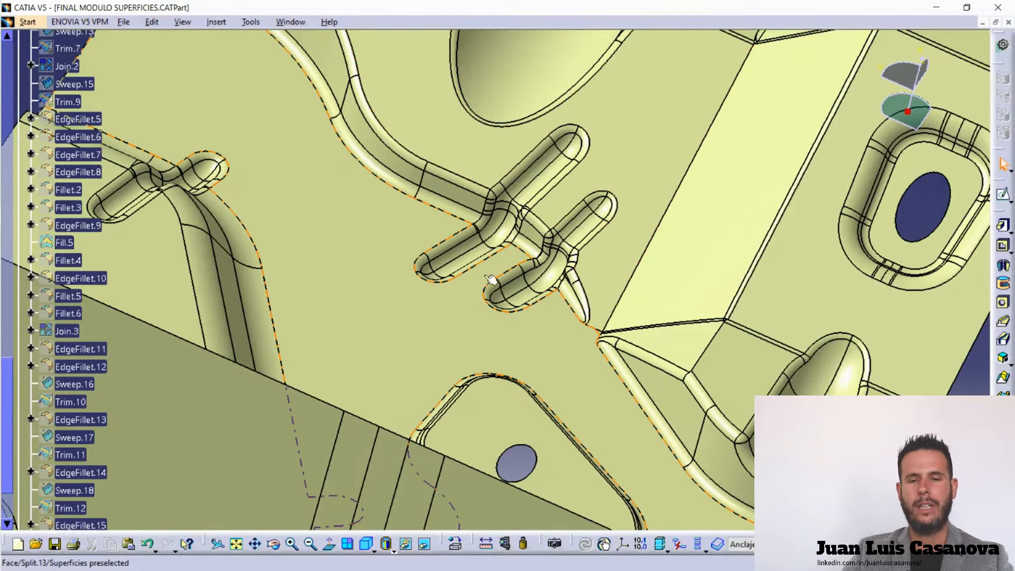
Review the feature history of the Superficies set, from Extrude.1 through the trims and edge fillets.
mouse_move(518, 310)
middle_down()
mouse_move(537, 365)
mouse_move(537, 414)
mouse_move(525, 296)
middle_up()
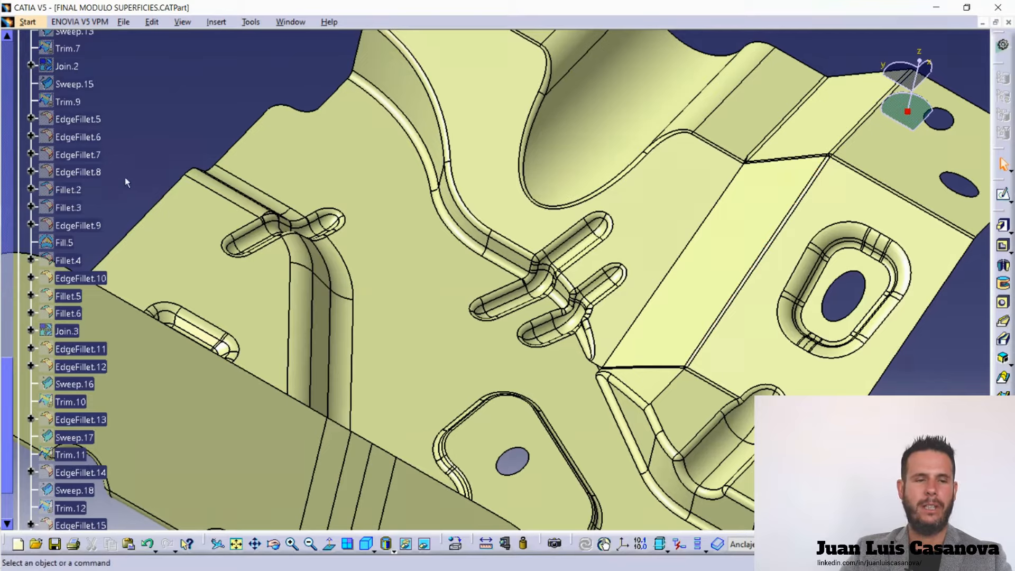
scroll(105, 174, up, 15)
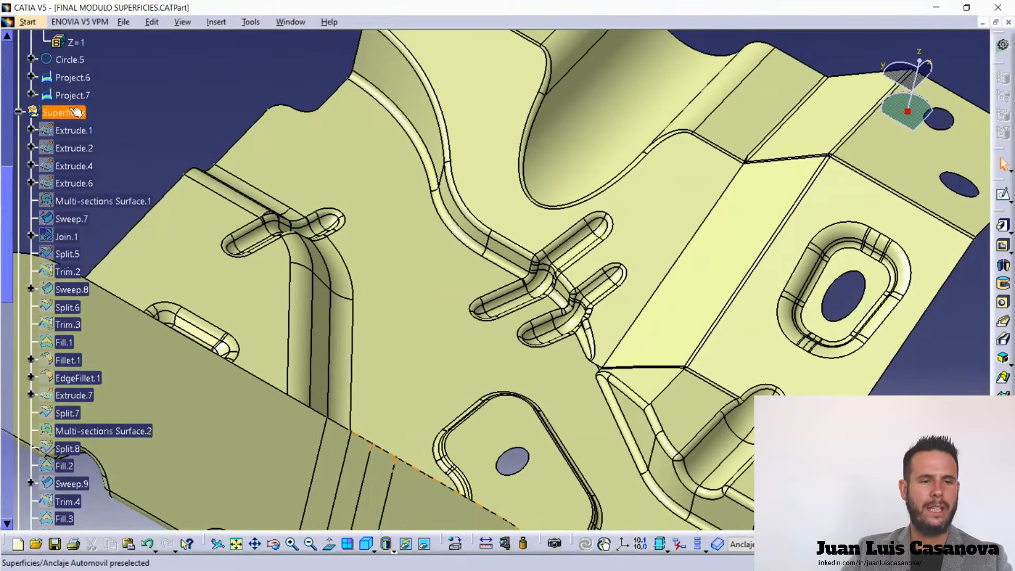
scroll(76, 131, down, 15)
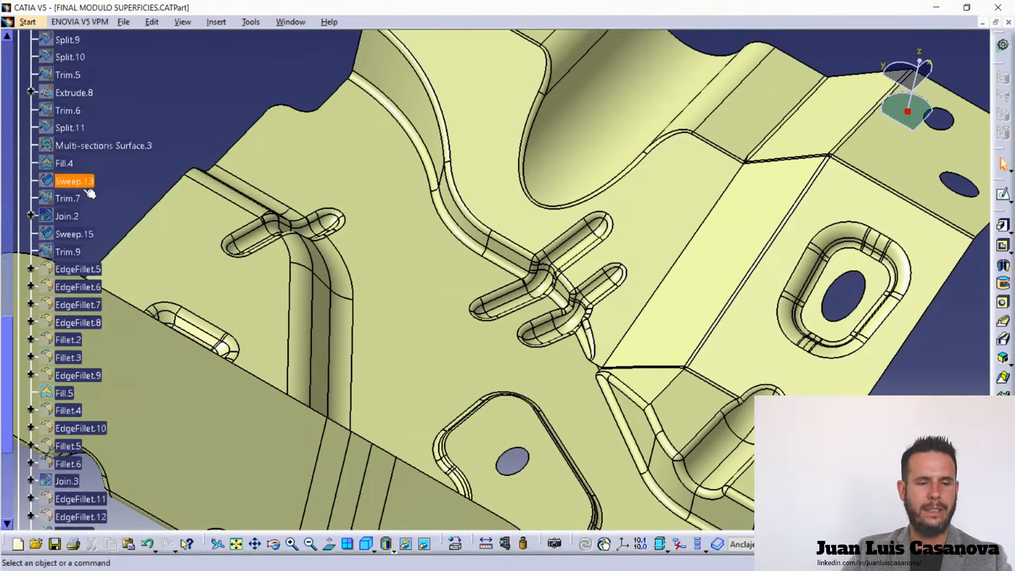
scroll(73, 127, up, 2)
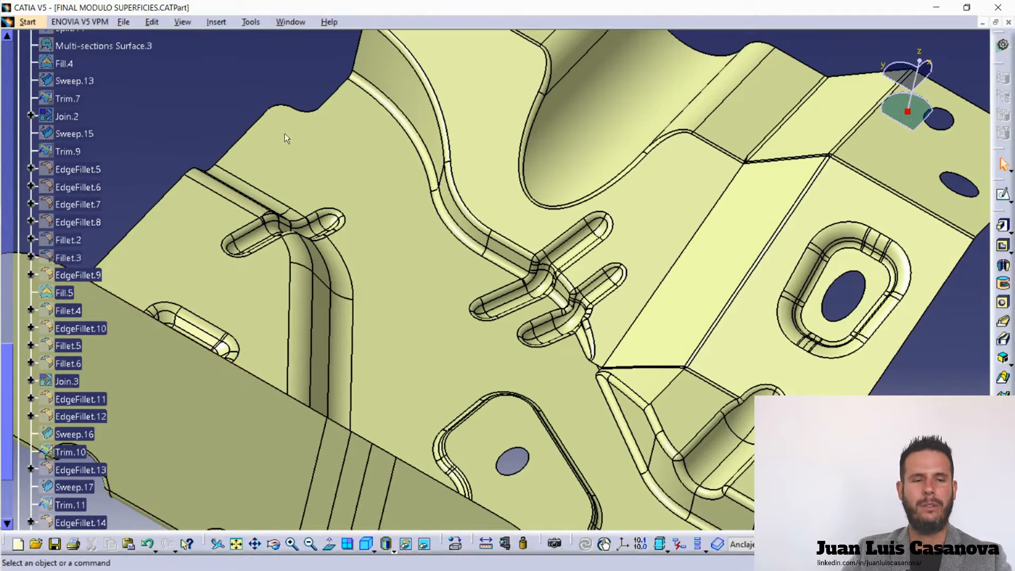
mouse_move(654, 360)
middle_down()
mouse_move(665, 375)
mouse_move(638, 356)
middle_up()
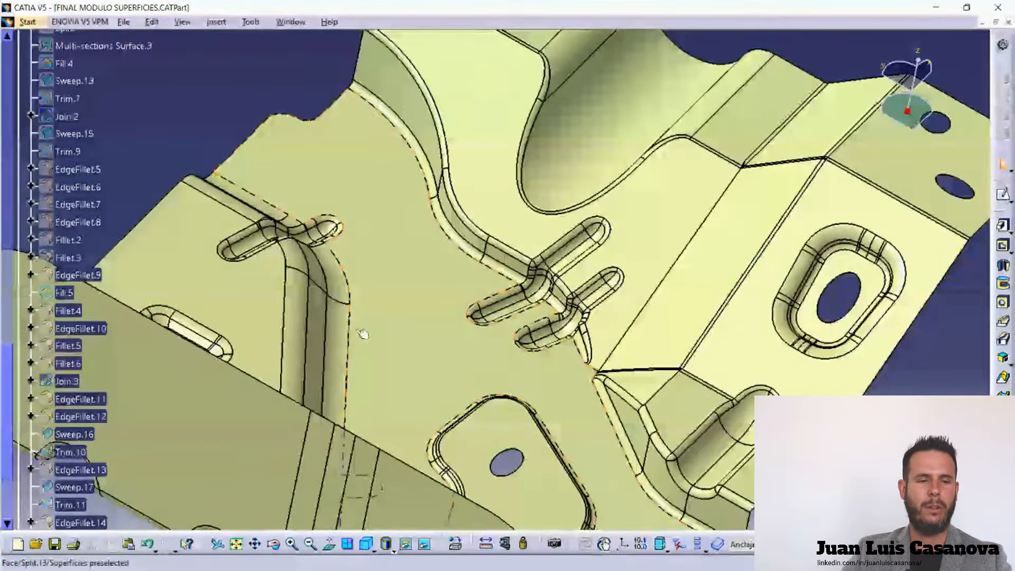
click(73, 135)
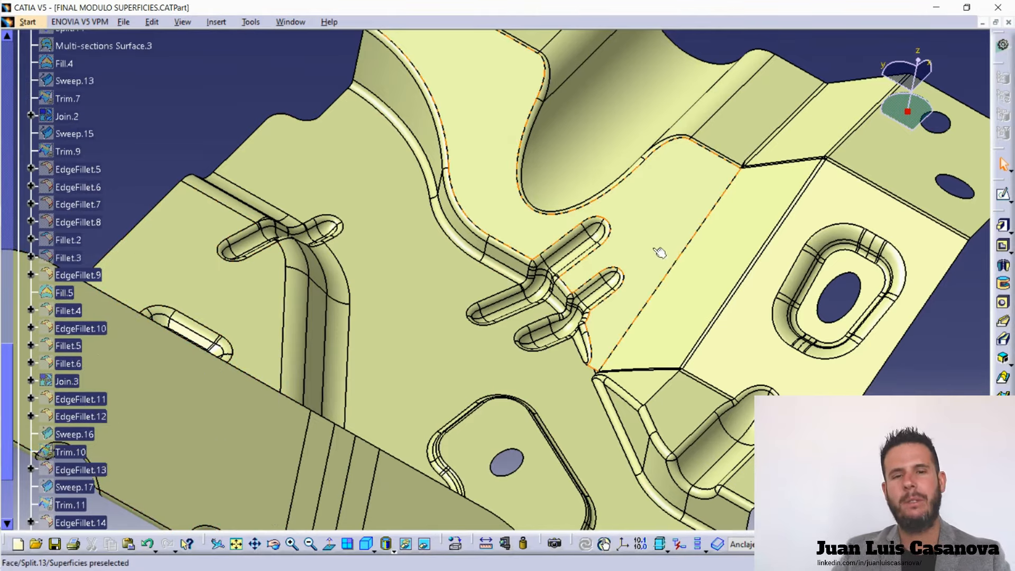
scroll(96, 180, up, 8)
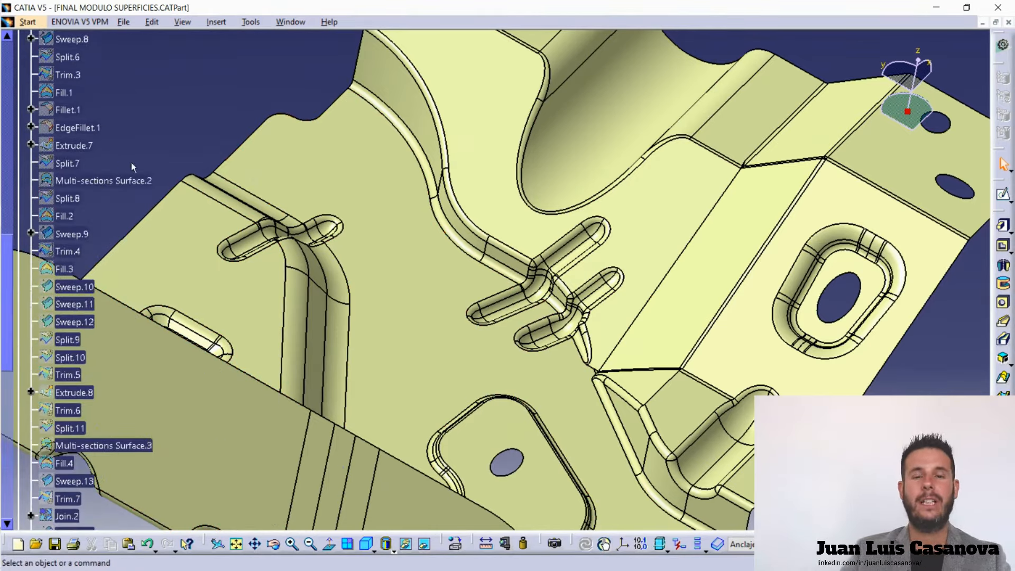
scroll(132, 141, up, 2)
scroll(96, 217, down, 1)
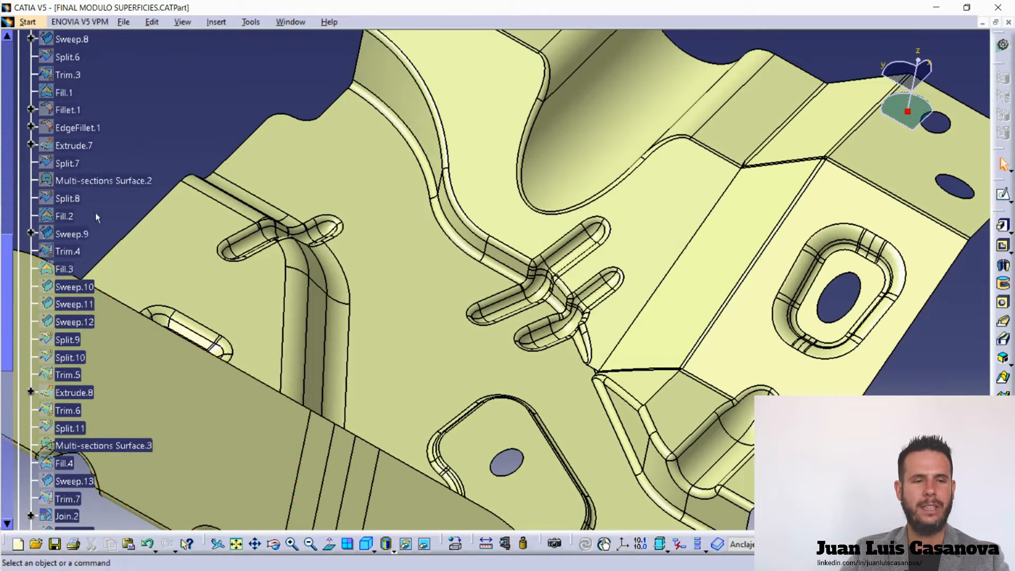
scroll(113, 151, up, 5)
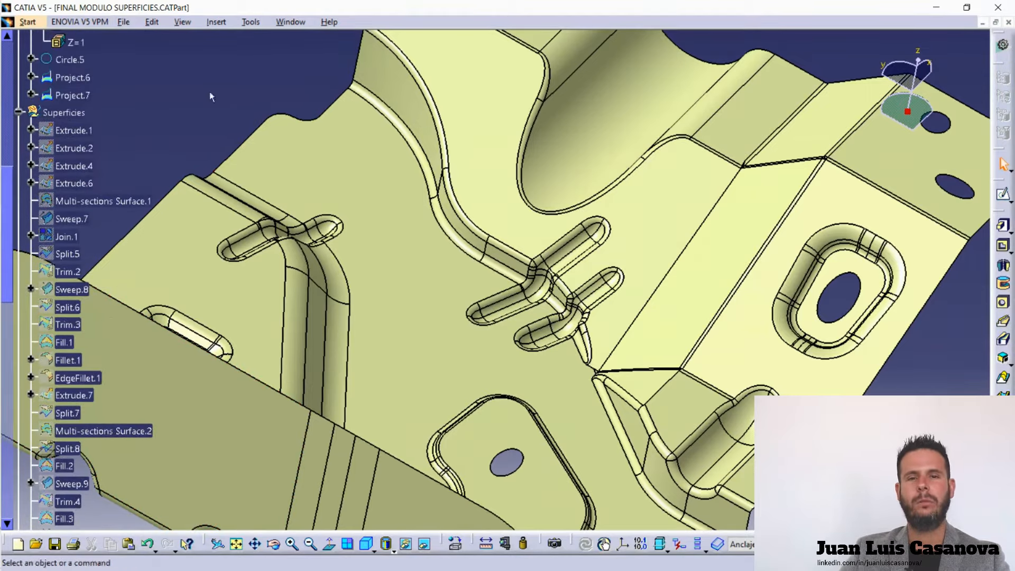
Examine the stepped faces and fillets around the bracket's paired ribs from several angles.
middle_drag(639, 339, 576, 336)
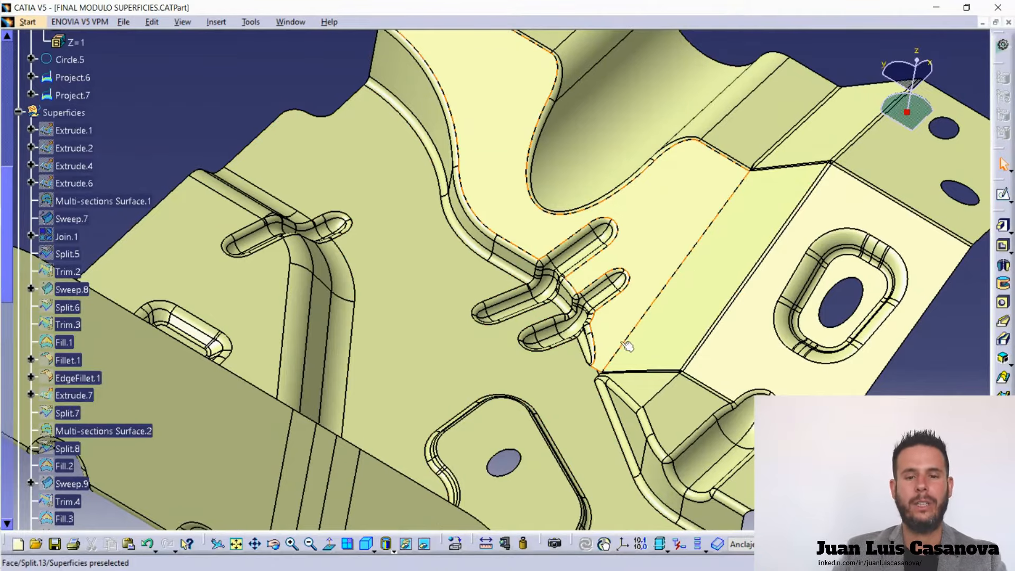
middle_drag(633, 330, 384, 262)
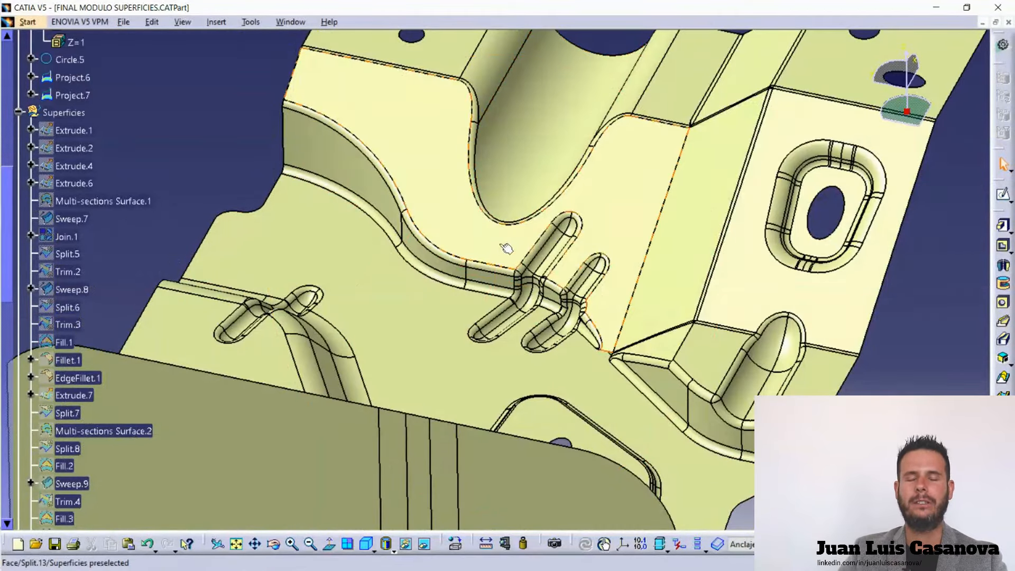
middle_drag(656, 301, 594, 420)
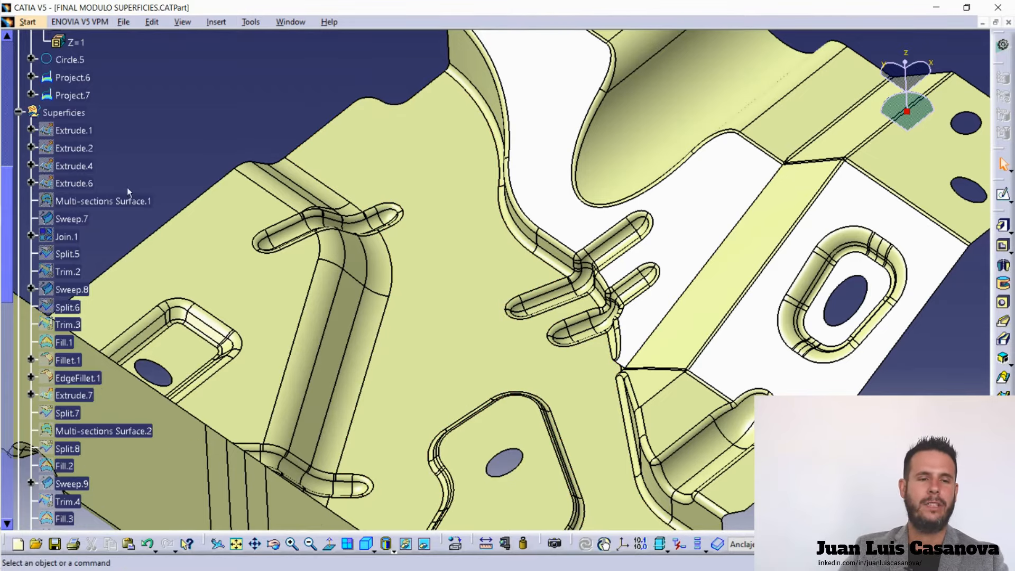
scroll(126, 187, up, 9)
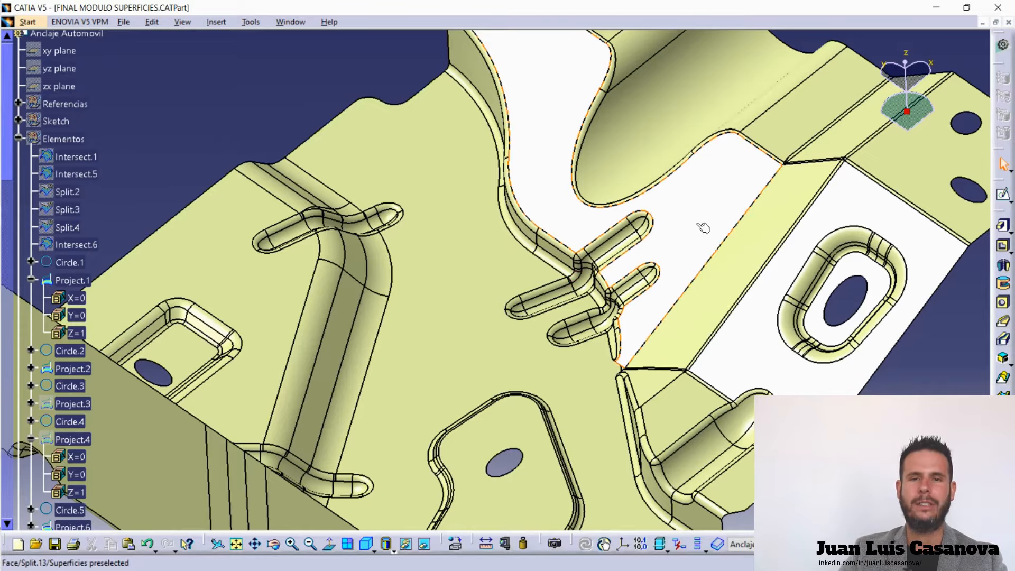
scroll(186, 258, down, 8)
middle_drag(589, 419, 627, 388)
scroll(631, 431, up, 1)
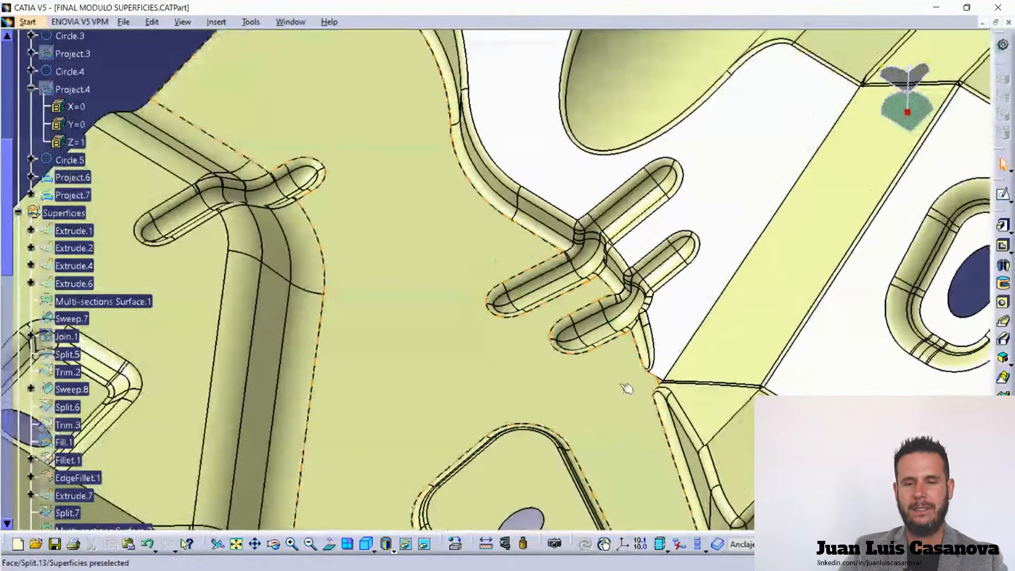
Hide the Split.13 surface and show the earlier Join.3 surface in its place.
scroll(136, 363, down, 10)
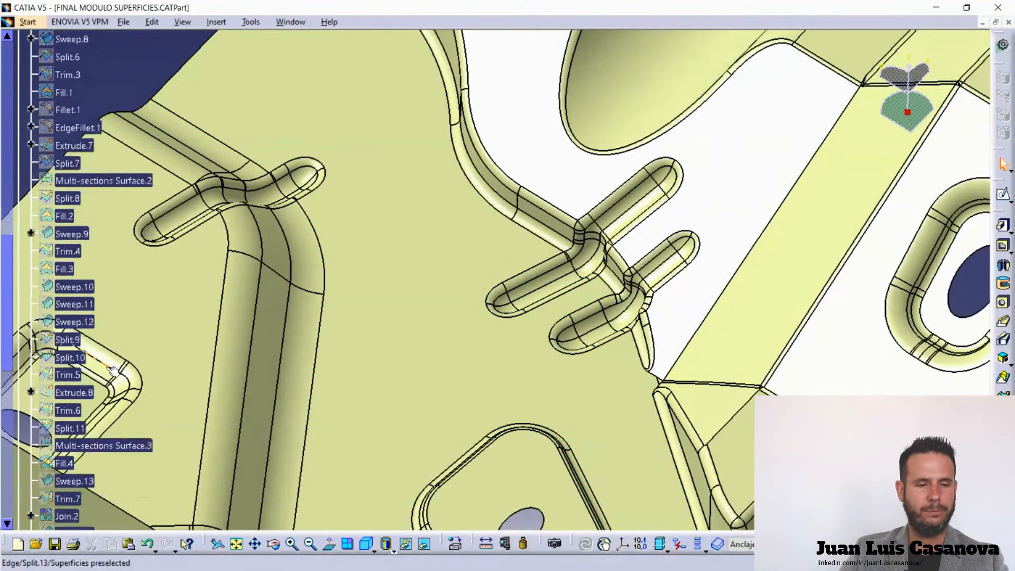
scroll(112, 376, down, 2)
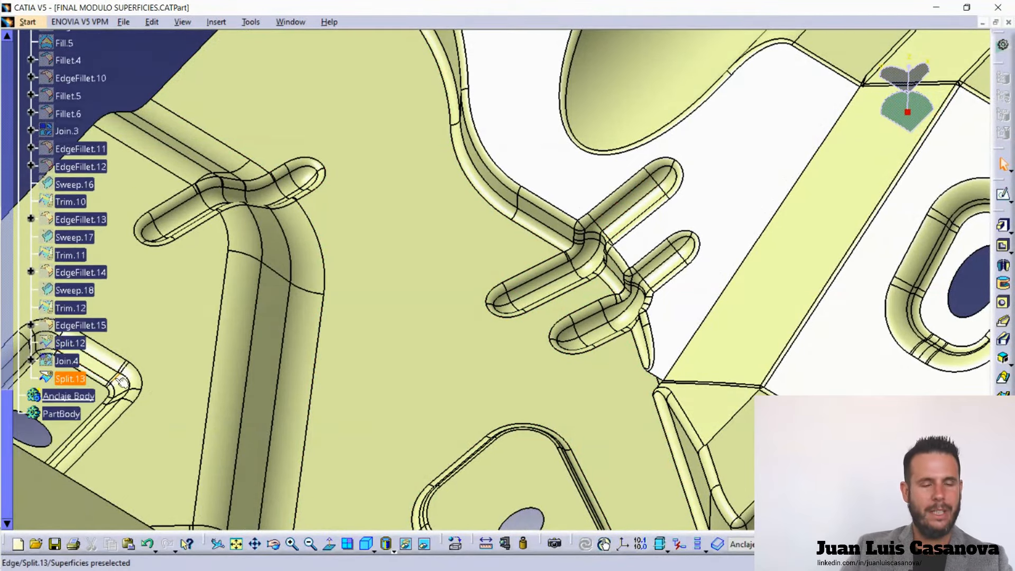
click(72, 380)
middle_drag(529, 404, 502, 401)
scroll(193, 381, up, 1)
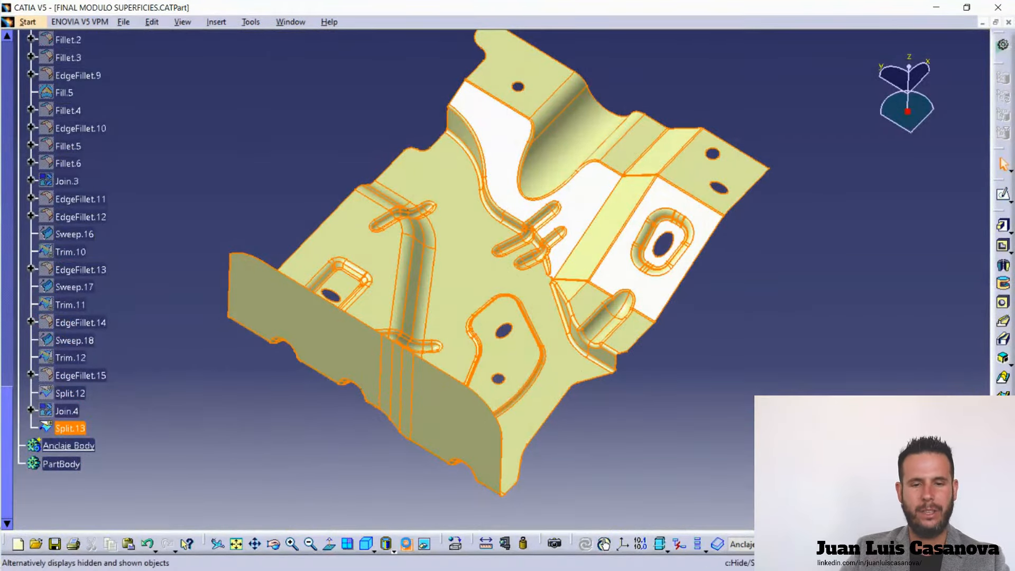
click(406, 544)
click(72, 184)
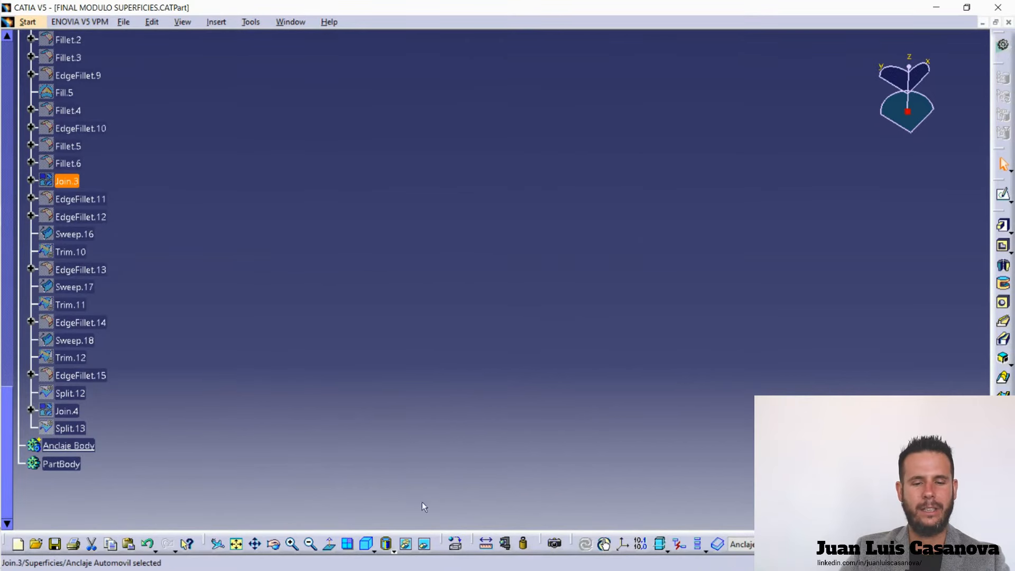
click(407, 544)
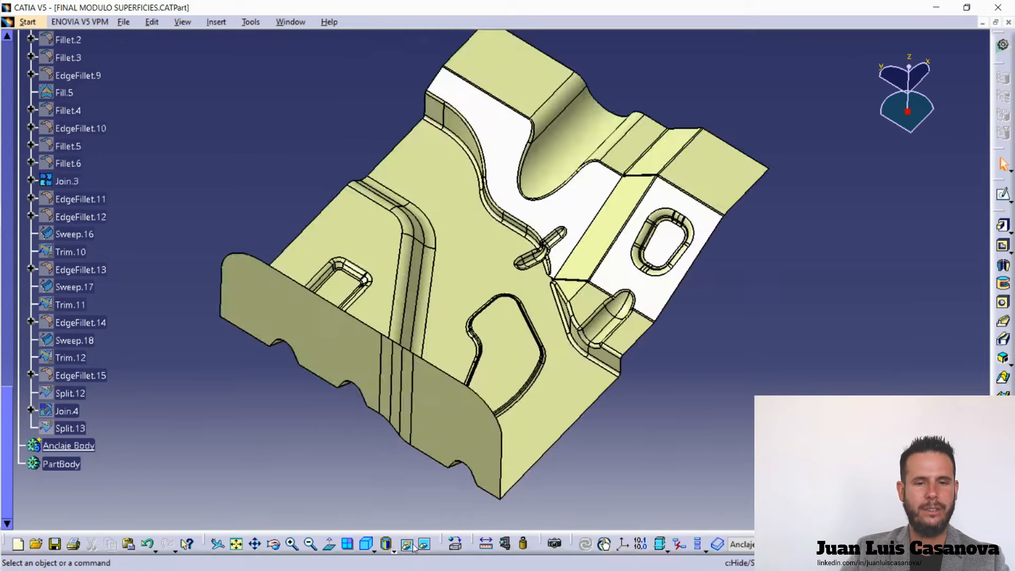
middle_drag(571, 424, 608, 420)
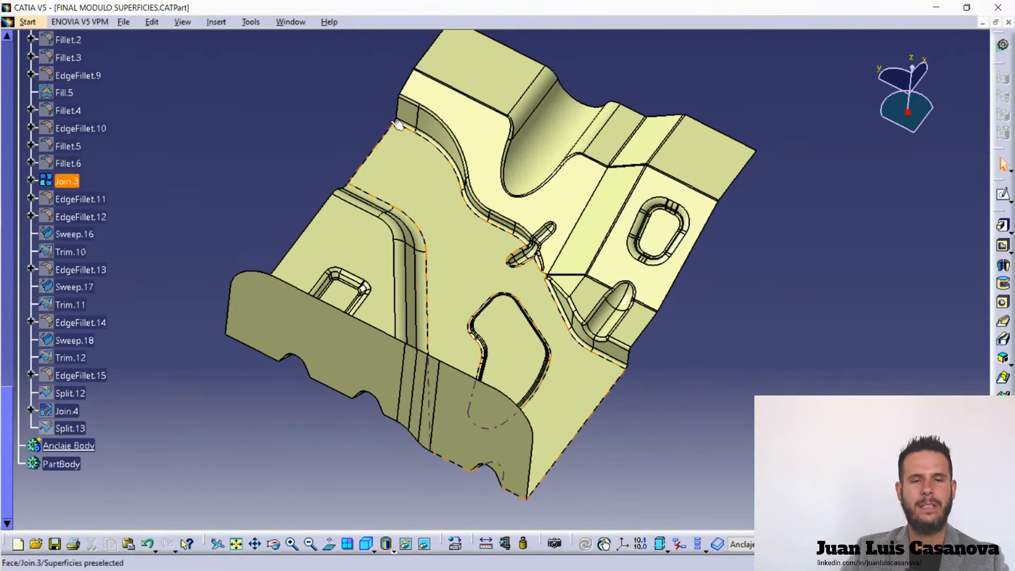
Try to thicken Join.3 with Thick Surface using a first offset of 0.1 mm.
click(214, 25)
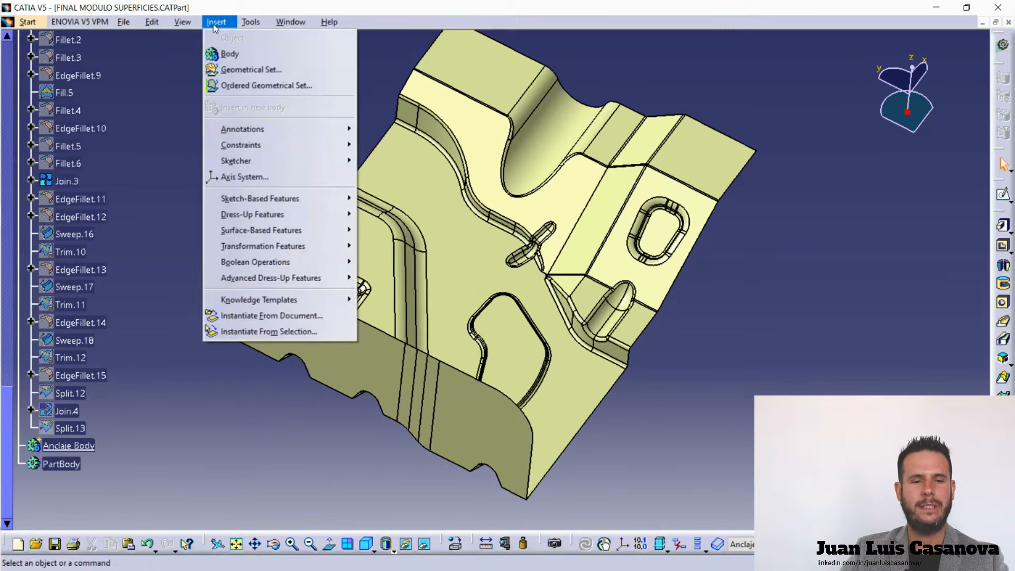
mouse_move(267, 232)
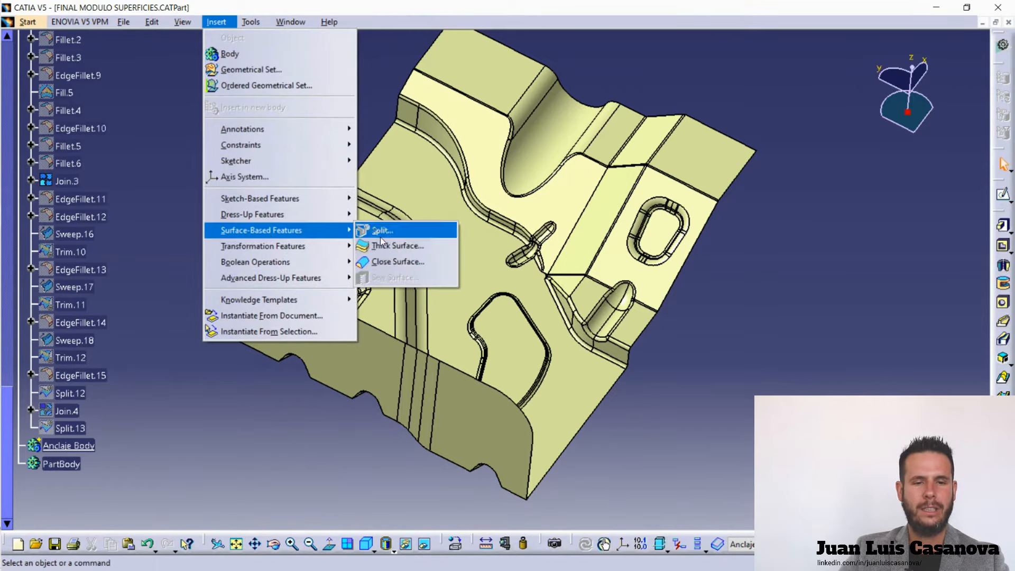
click(402, 246)
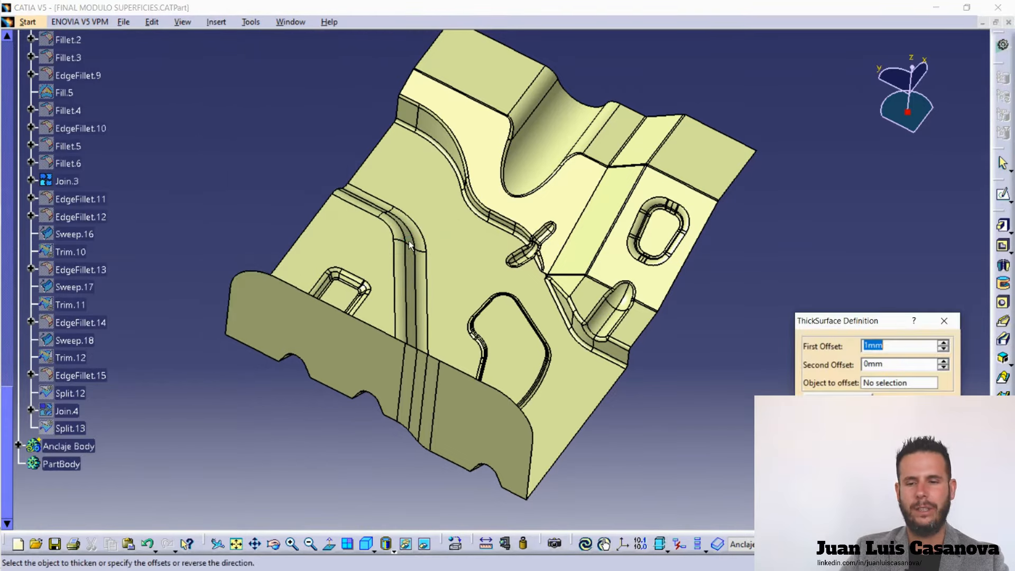
click(869, 346)
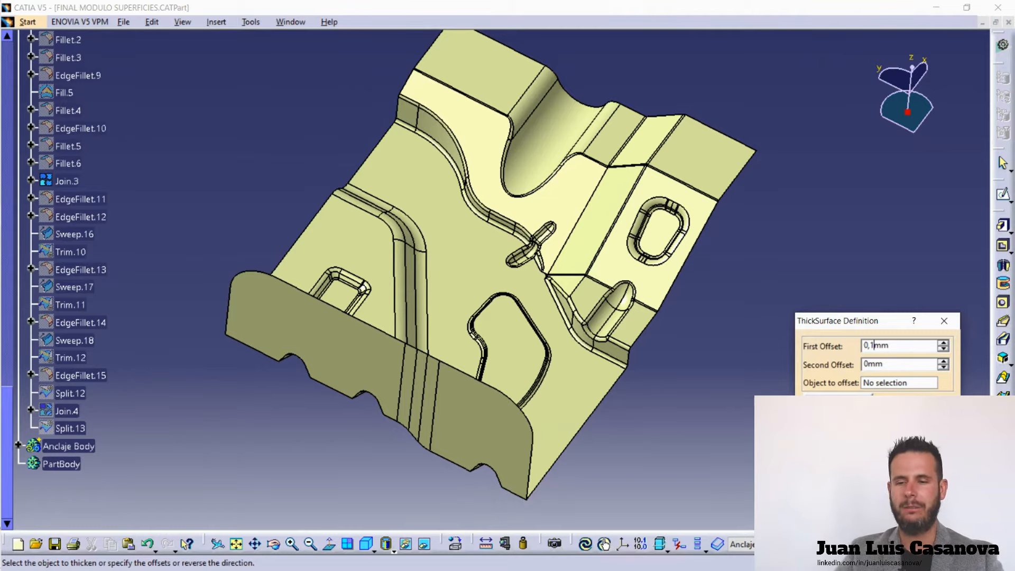
click(895, 382)
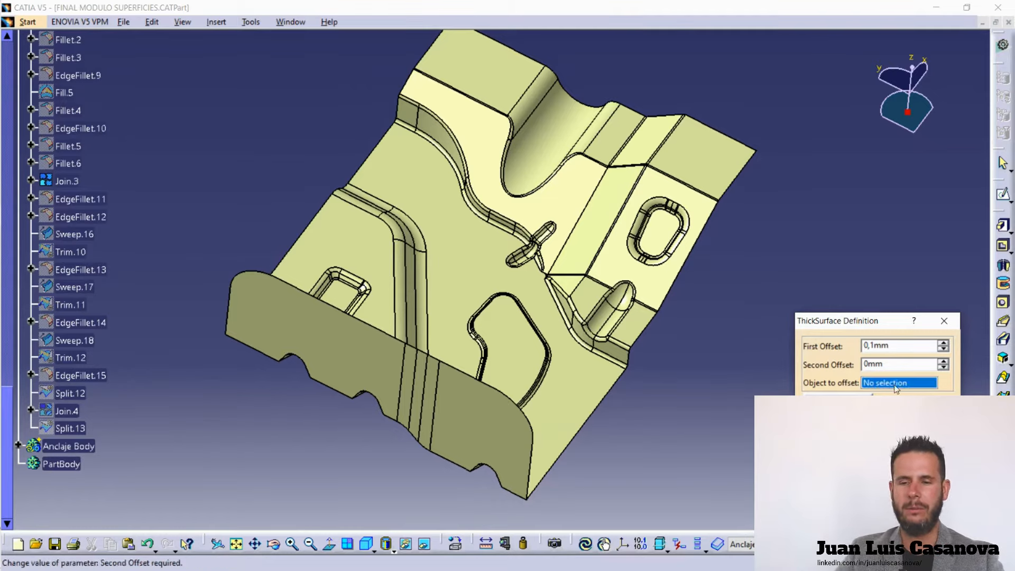
click(64, 182)
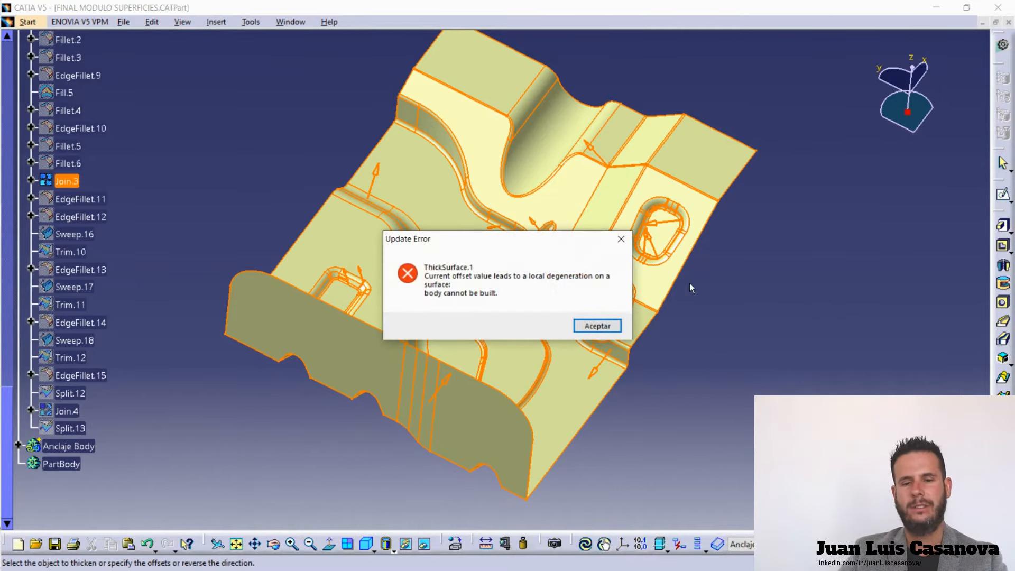
click(595, 324)
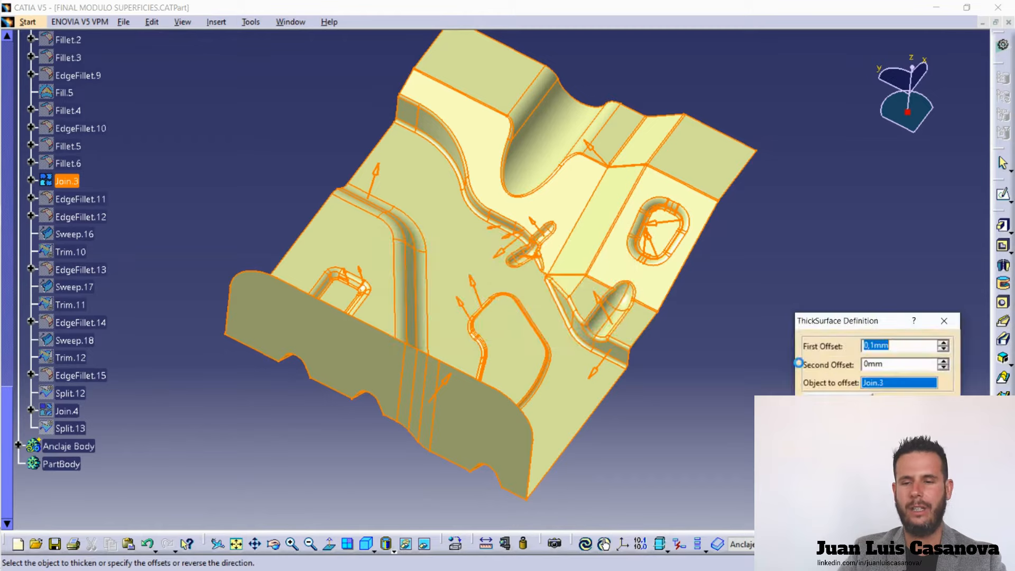
Retry thickening Join.3 in the reverse direction, examine the faces flagged by the error, and cancel Thick Surface.
click(837, 401)
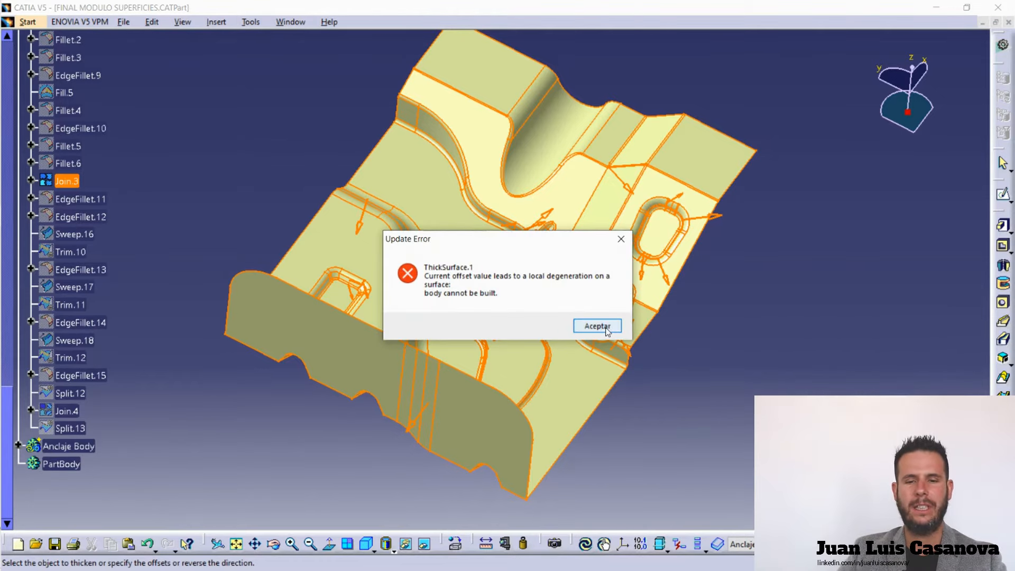
drag(507, 236, 835, 66)
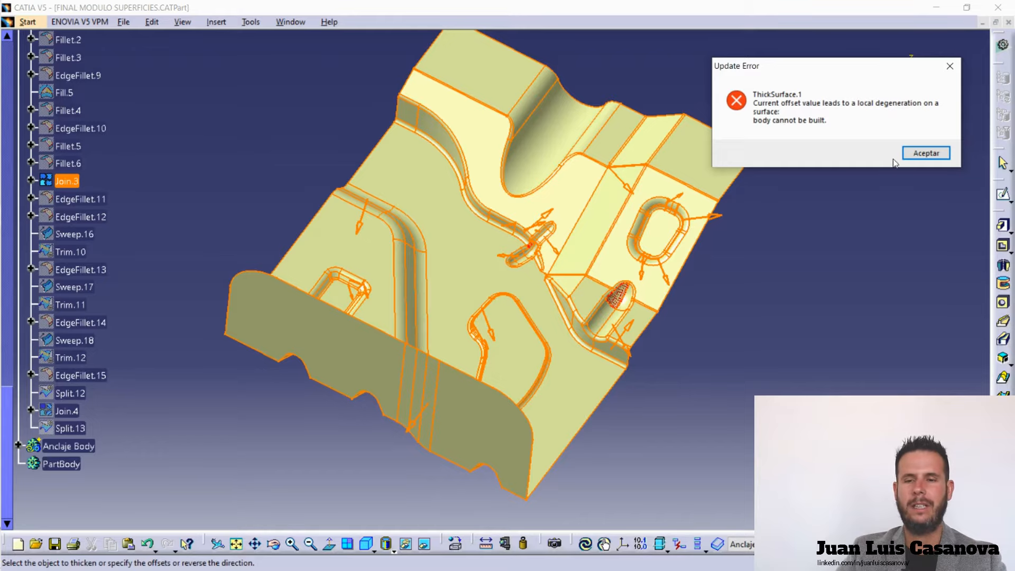
click(913, 154)
click(881, 423)
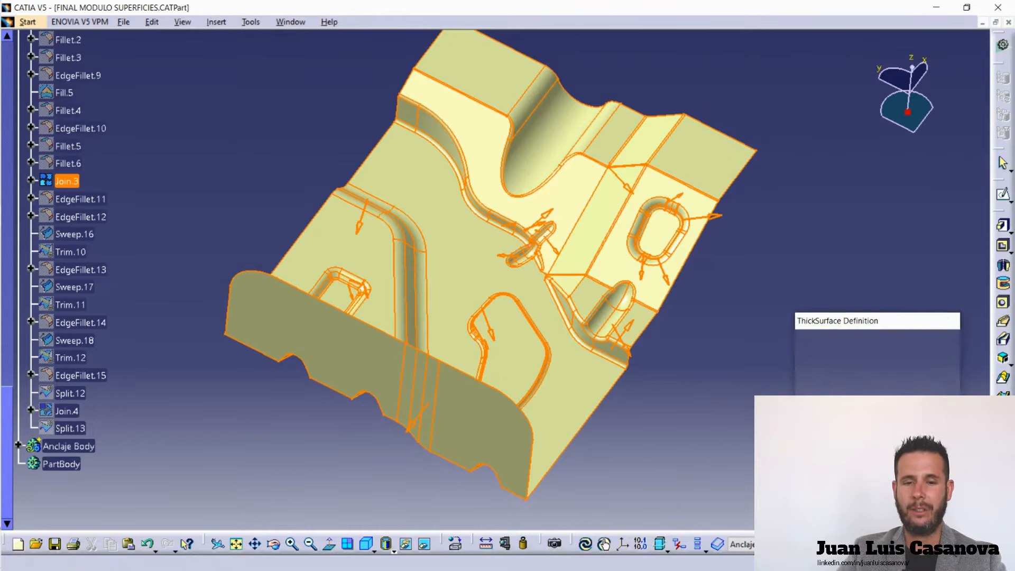
Examine the small fillet faces at the rib junction of Join.3 close up, along with the overall surface.
middle_drag(517, 283, 520, 211)
click(516, 283)
middle_drag(651, 270, 647, 378)
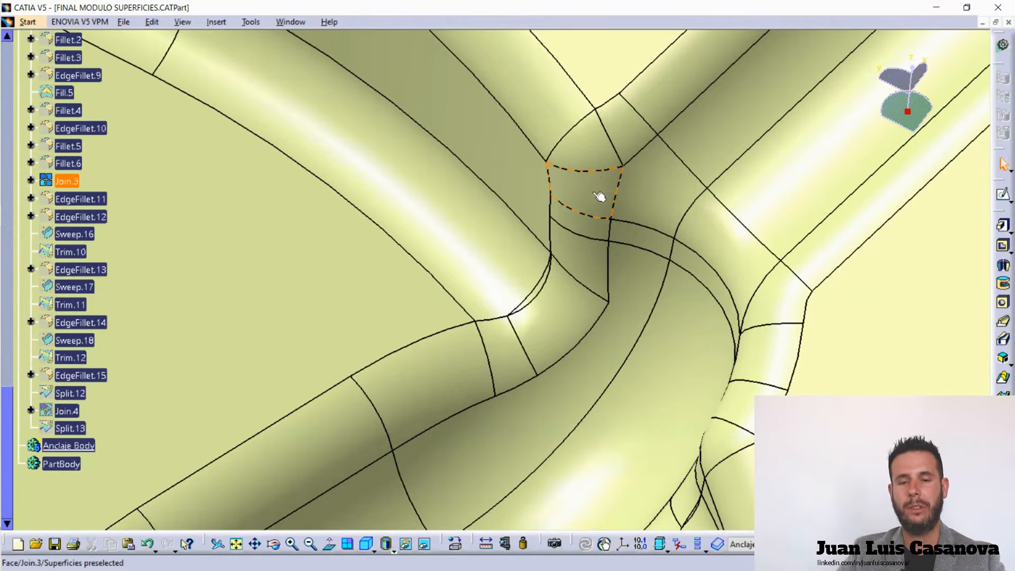
middle_drag(632, 315, 677, 537)
middle_drag(682, 462, 593, 202)
middle_drag(790, 280, 655, 374)
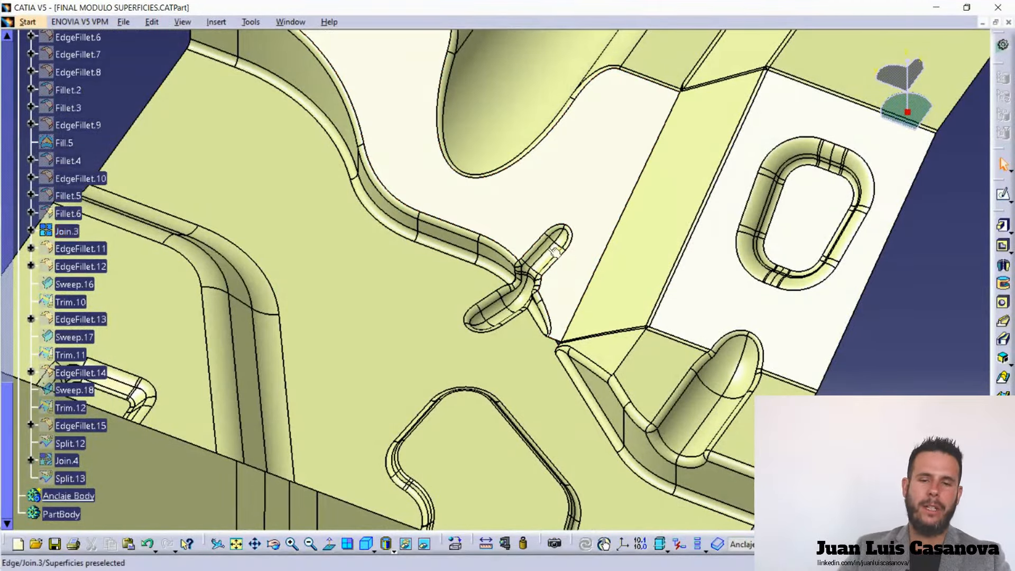
middle_drag(659, 255, 650, 312)
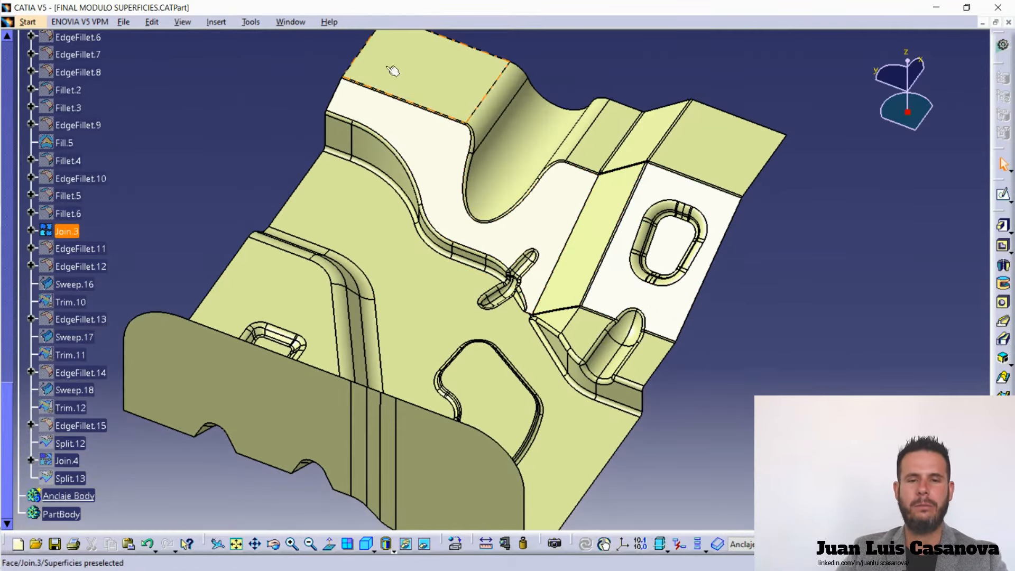
middle_drag(522, 239, 523, 265)
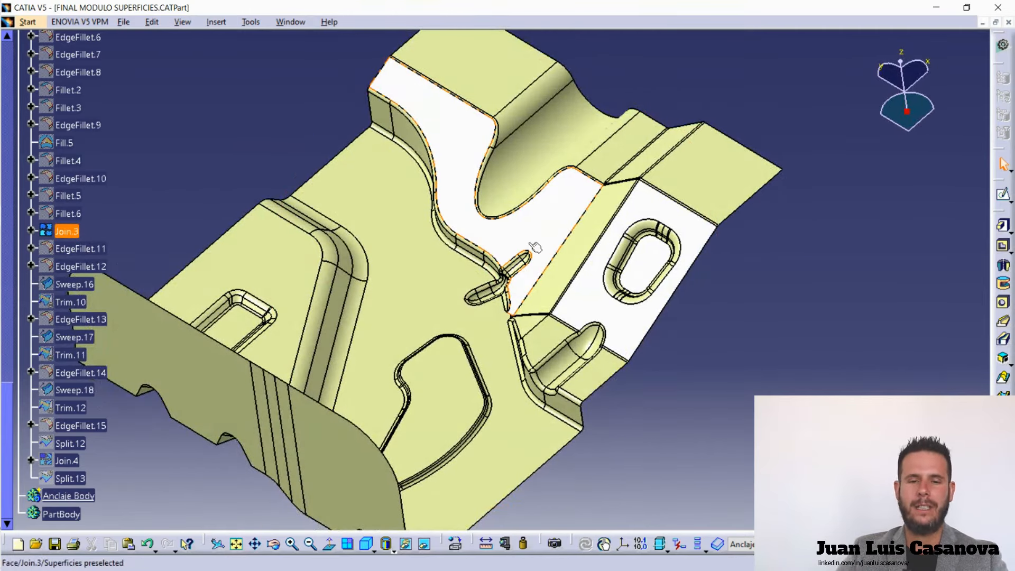
middle_drag(536, 248, 531, 349)
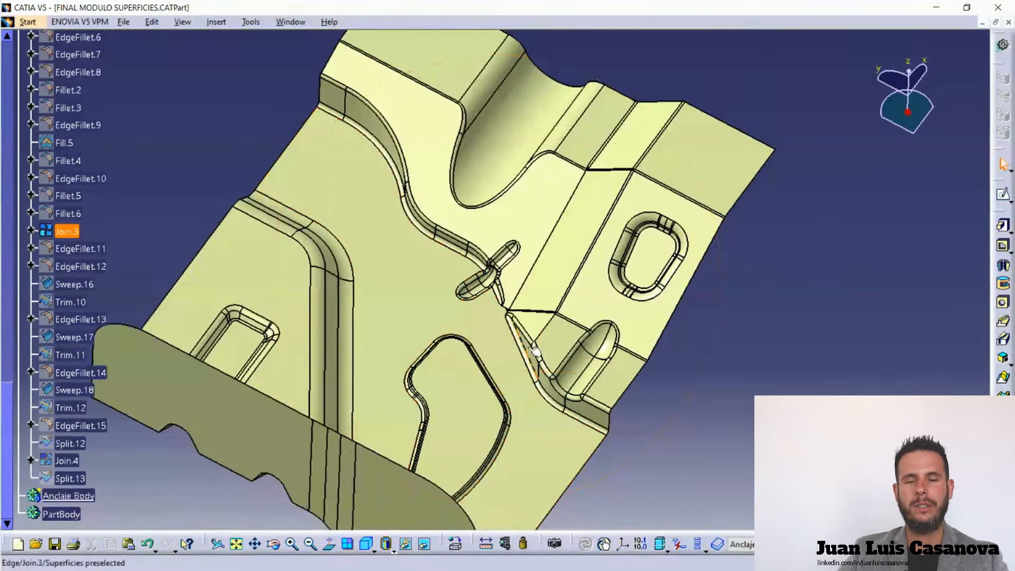
Hide the Join.3 surface and show the earlier Join.2 surface in its place.
middle_drag(521, 272, 559, 288)
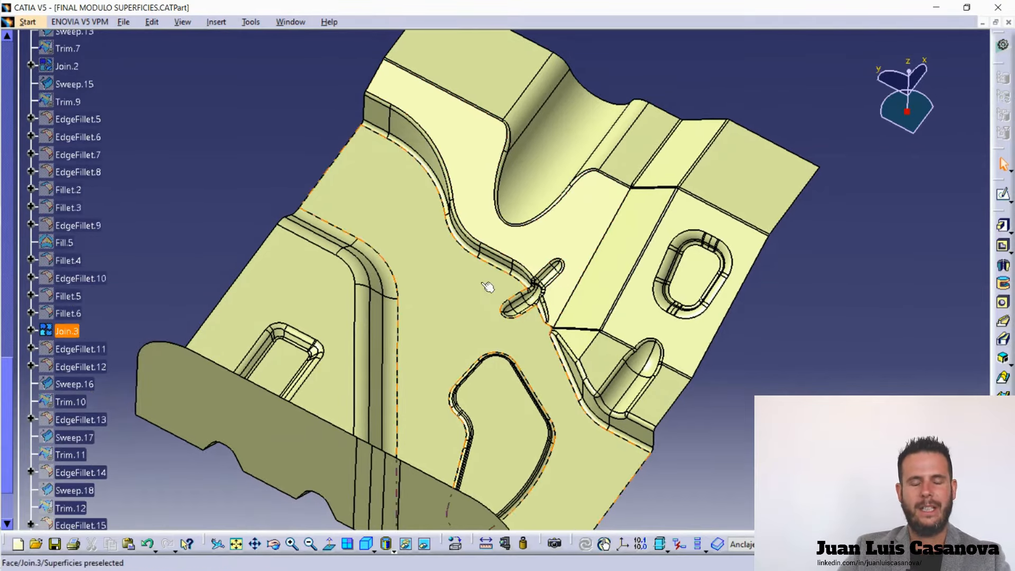
click(65, 331)
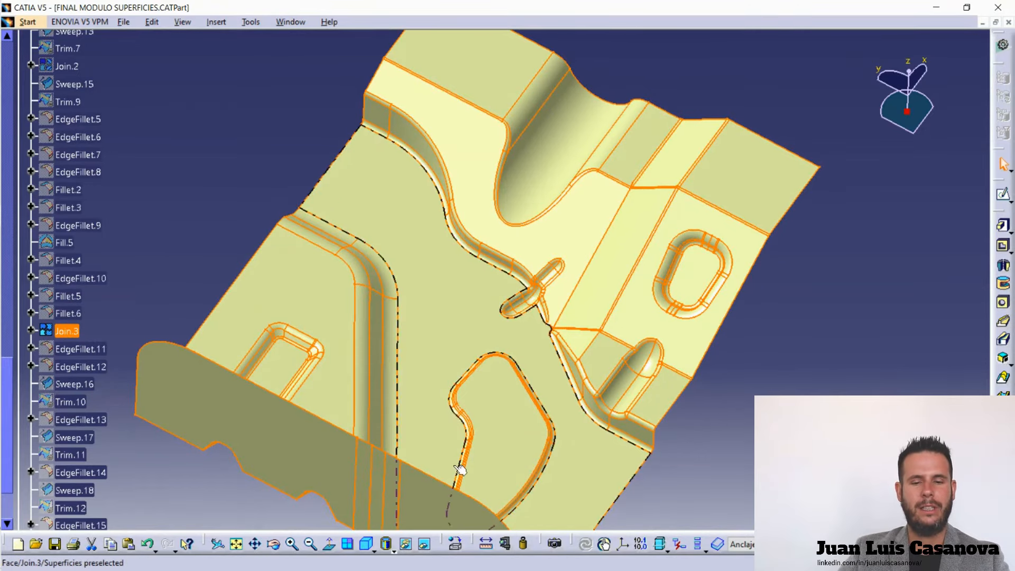
click(405, 544)
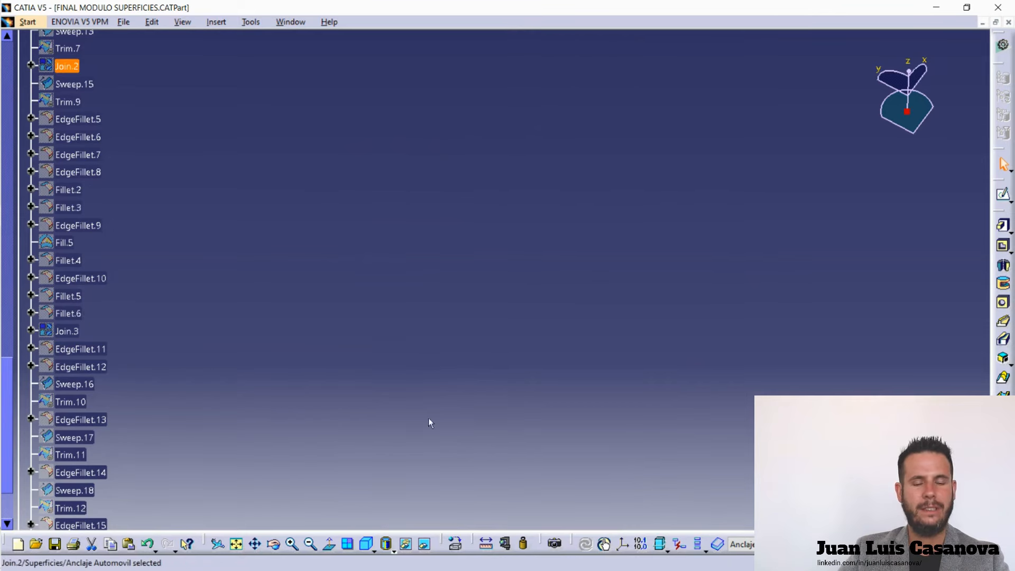
click(405, 544)
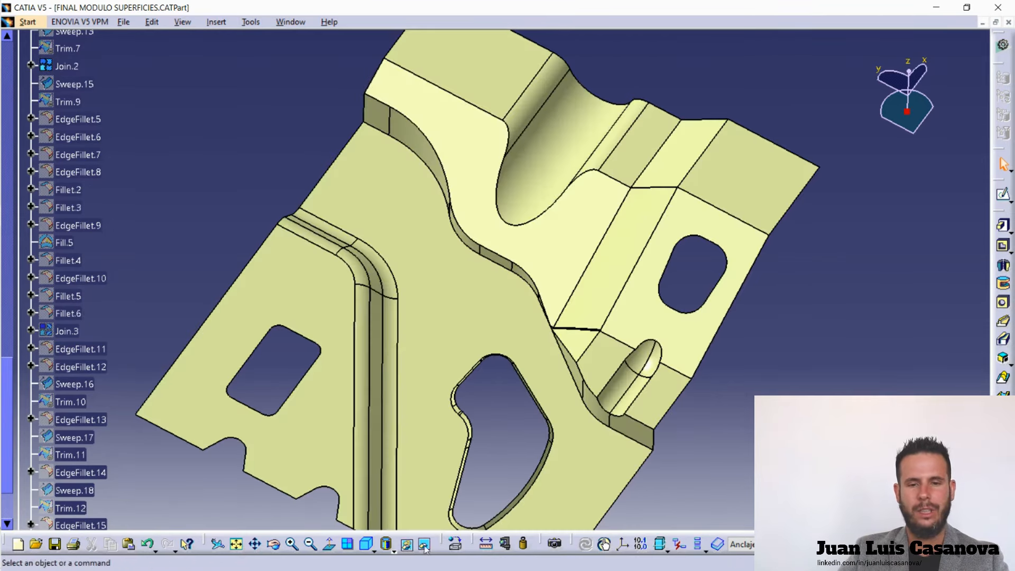
middle_drag(642, 475, 613, 446)
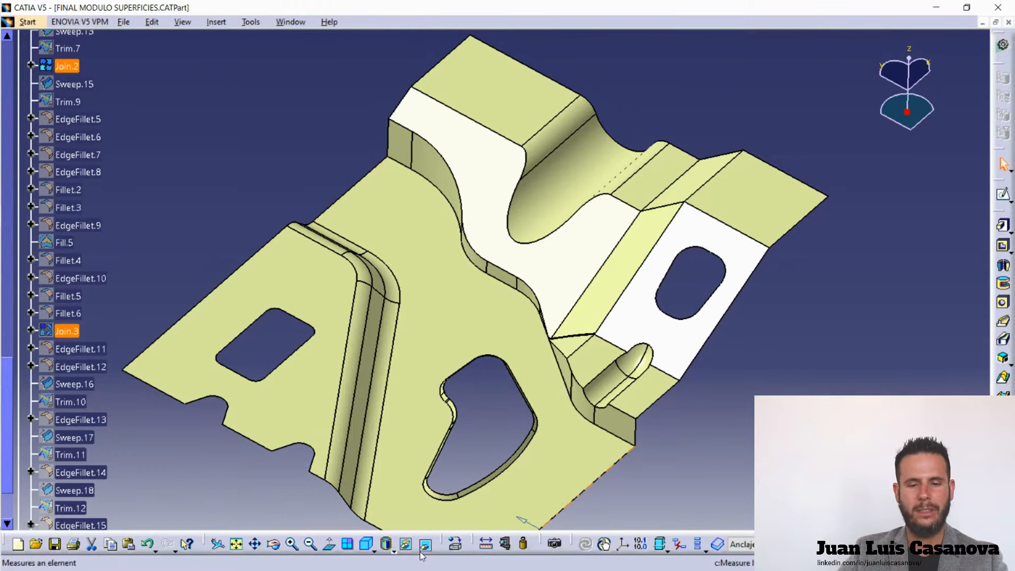
Bring Join.3 back in place of Join.2 for comparison, and return to showing only Join.2.
click(405, 543)
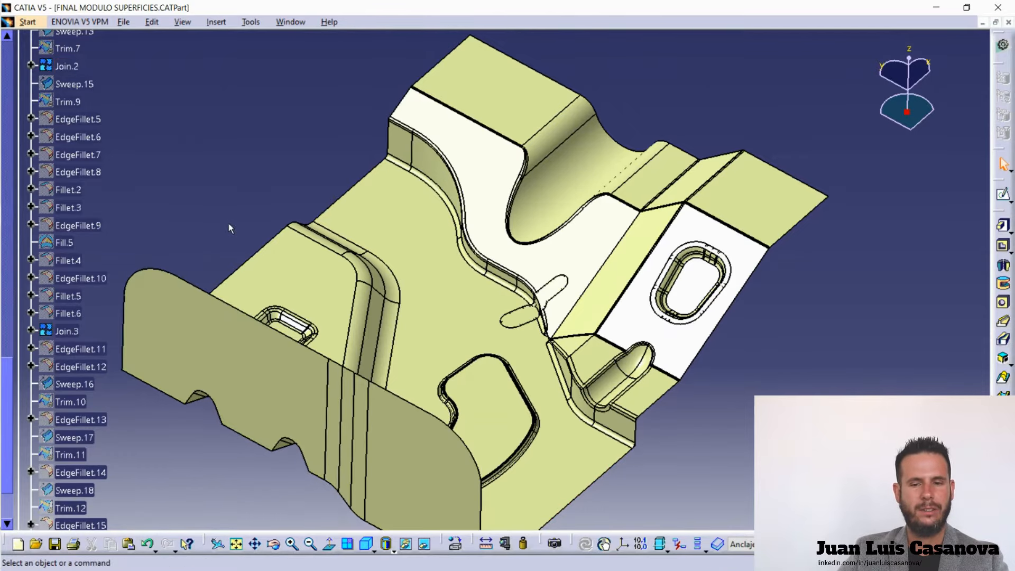
click(67, 66)
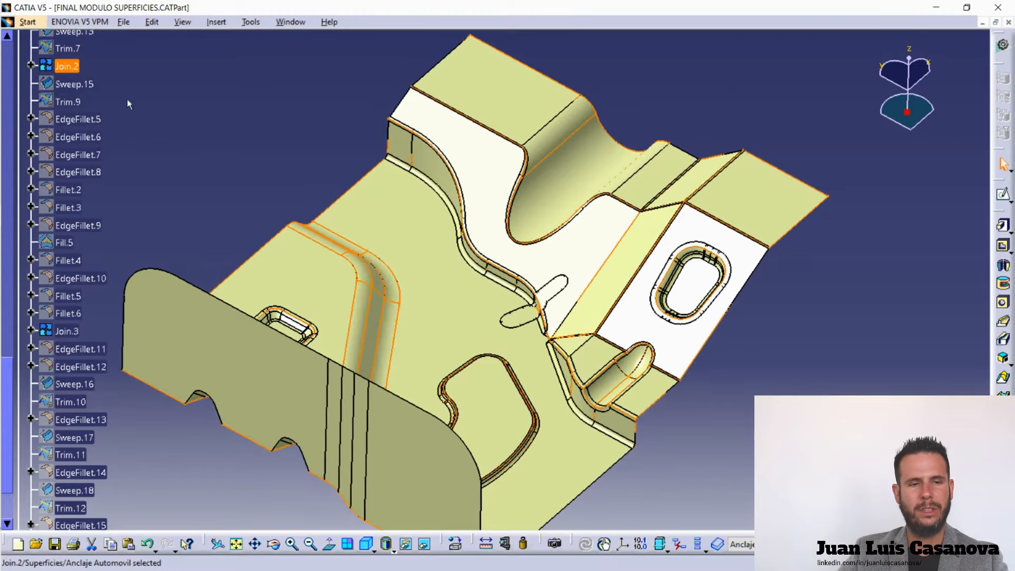
click(408, 544)
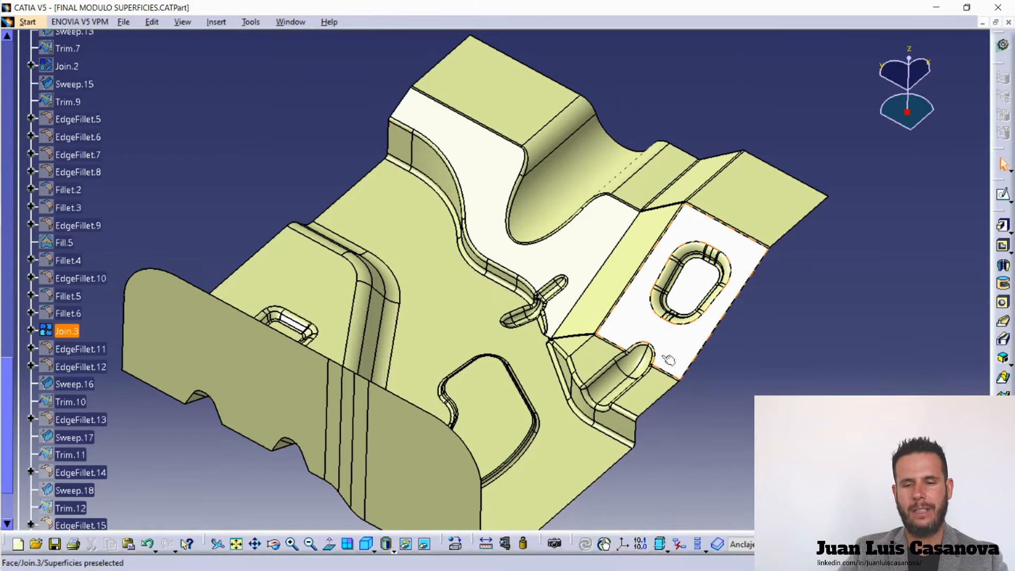
click(65, 330)
click(408, 545)
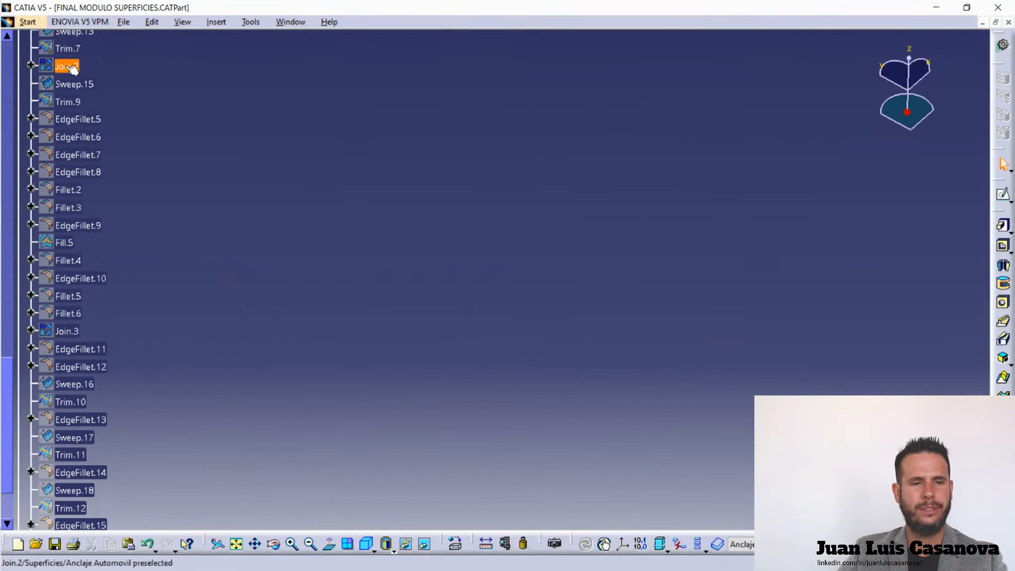
click(406, 544)
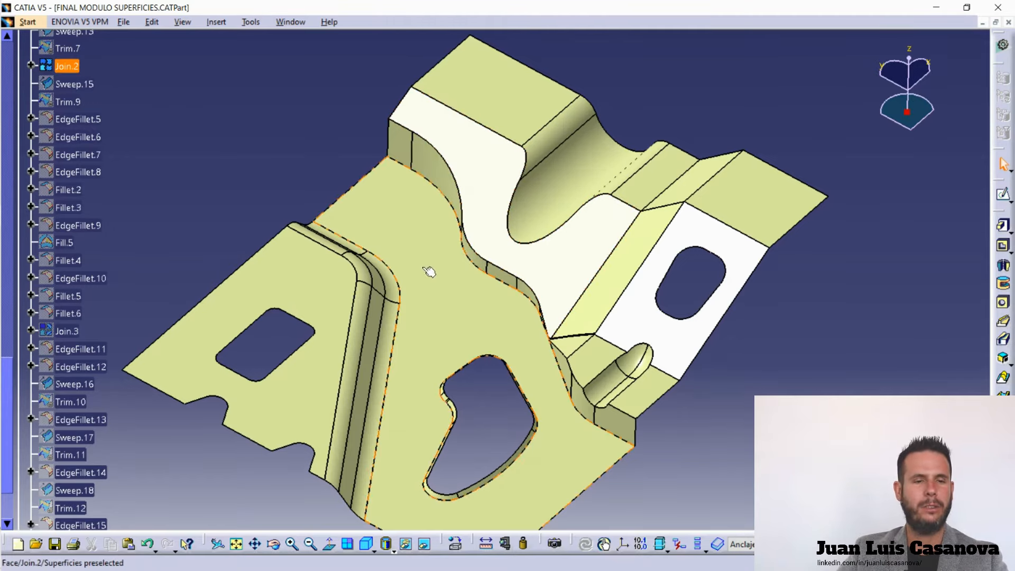
Preview a Thick Surface on Join.2 with a first offset of 0.3 mm.
click(65, 67)
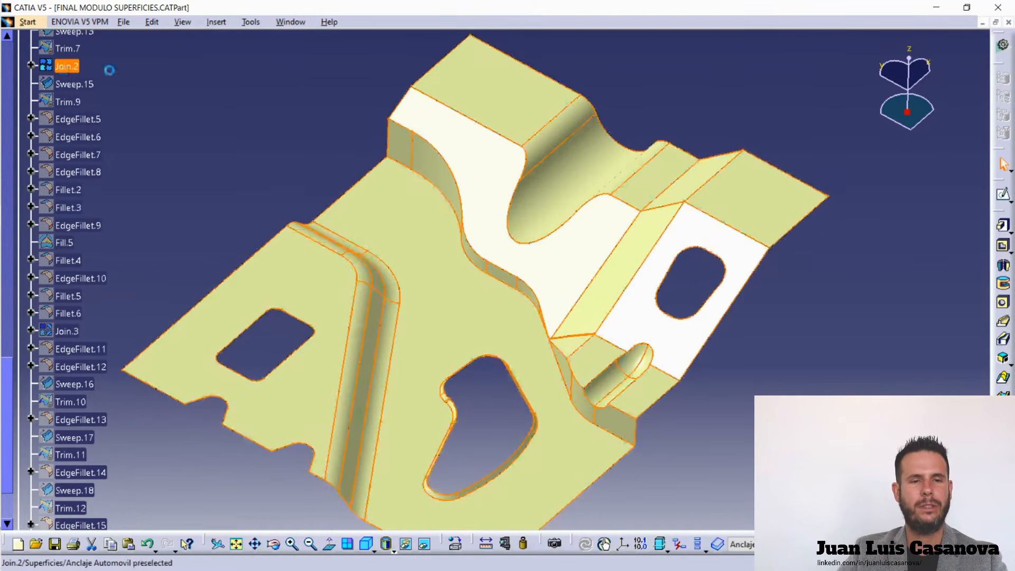
scroll(185, 176, down, 6)
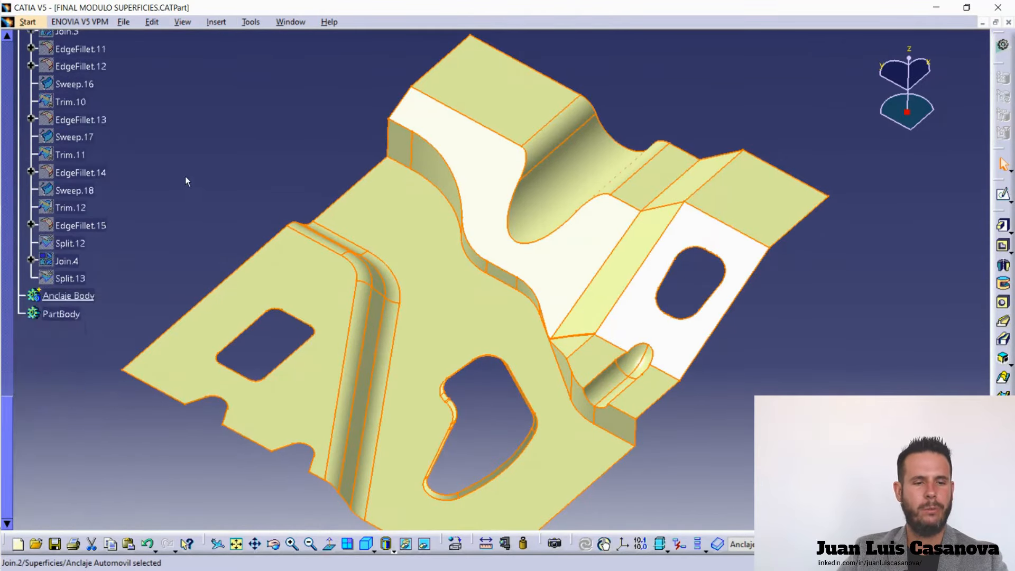
click(216, 22)
mouse_move(264, 200)
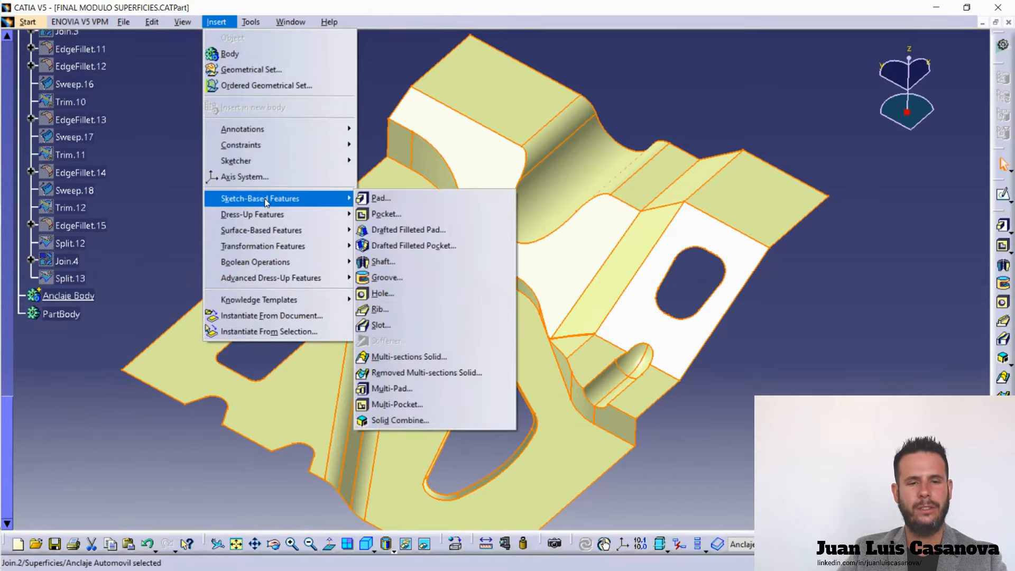
mouse_move(327, 230)
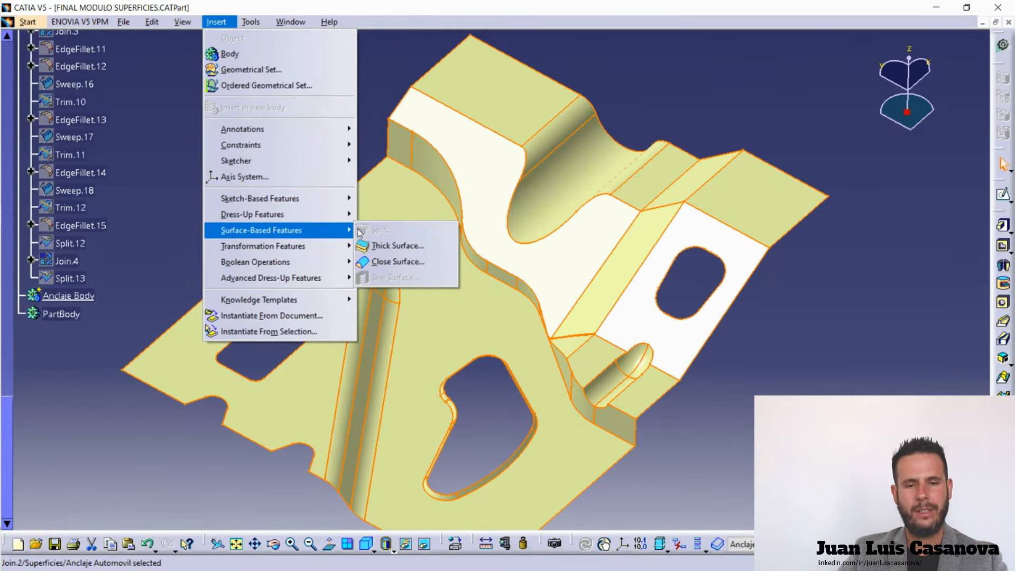
click(389, 246)
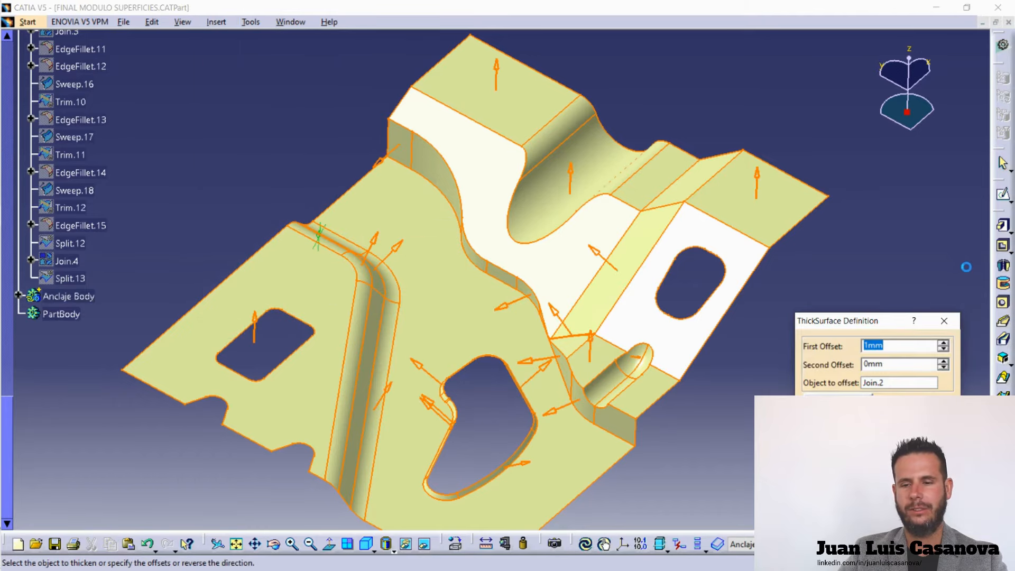
click(871, 347)
text(0,3)
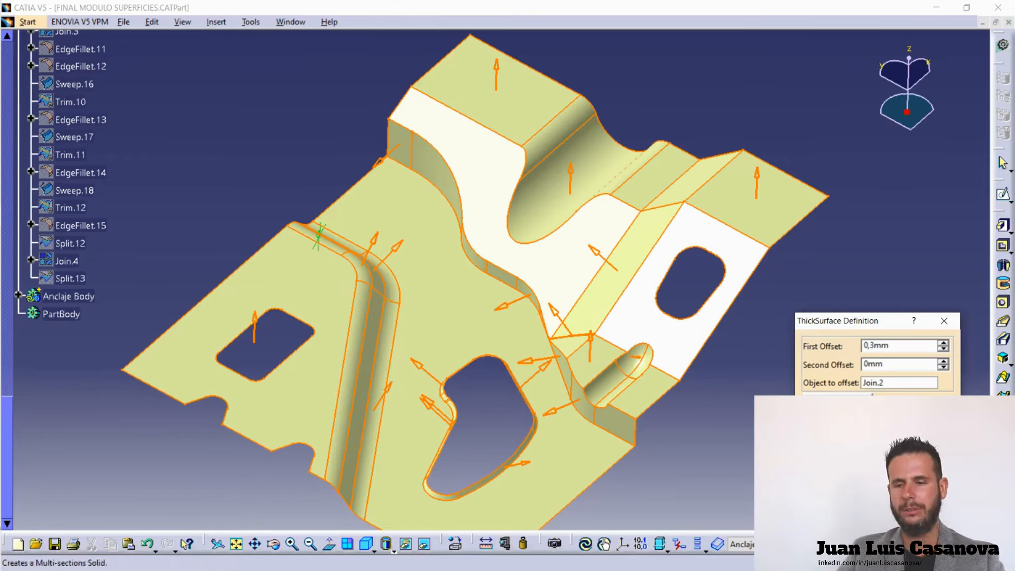
click(930, 426)
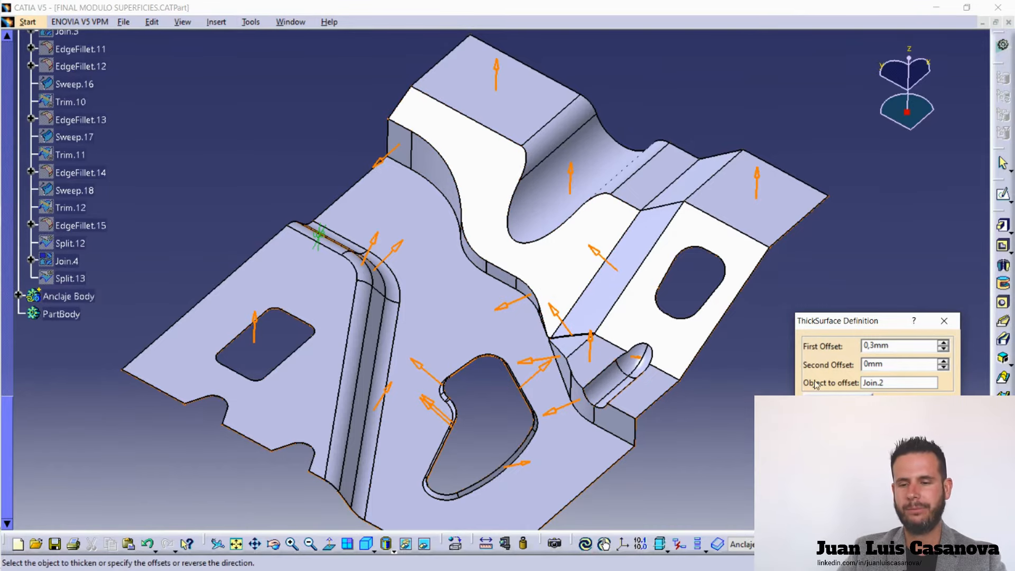
Try the 0.3 mm thickening of Join.2 in the reverse direction, examine the flagged face, and restore the original direction.
click(837, 401)
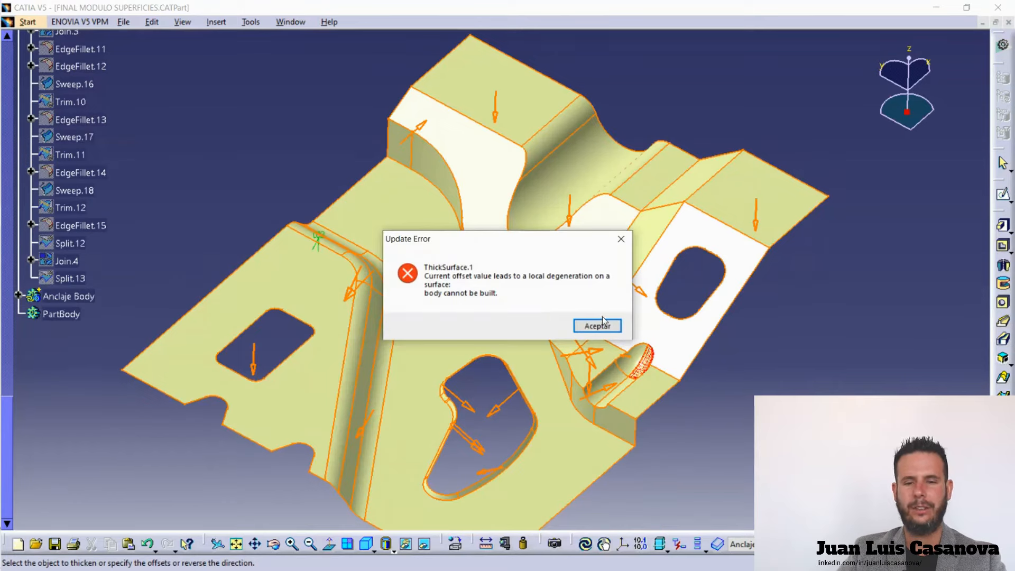
click(597, 325)
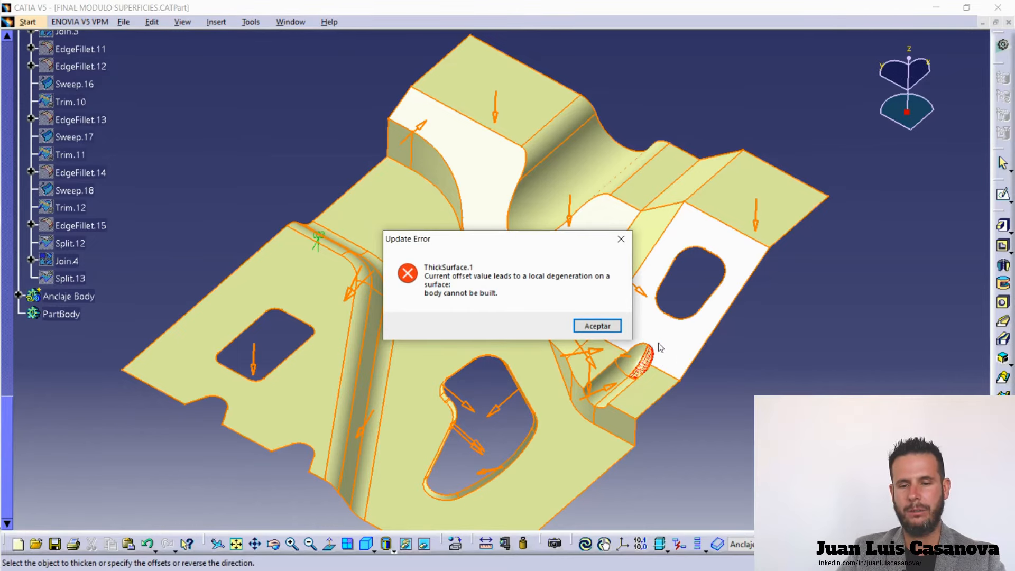
click(597, 325)
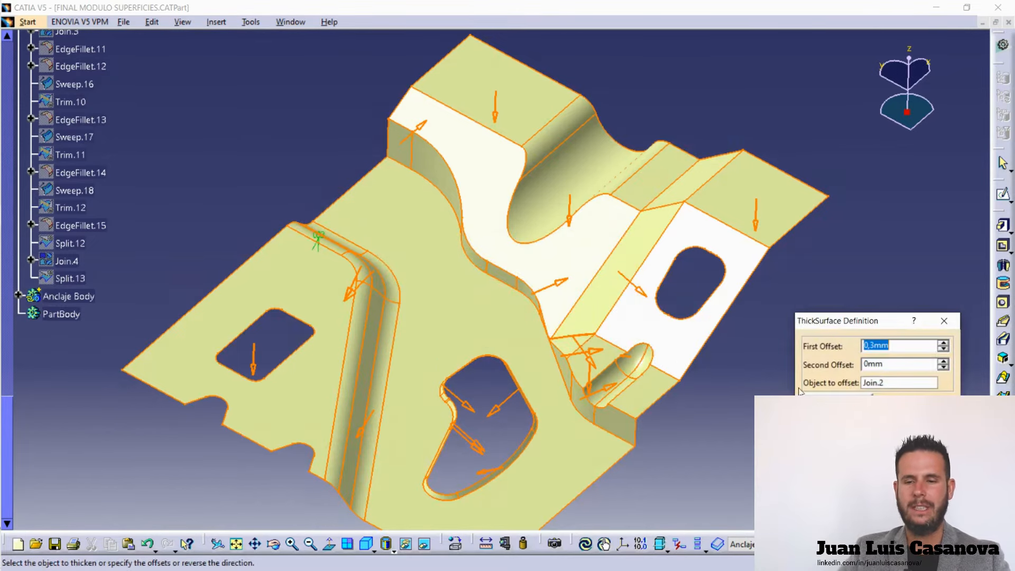
click(837, 400)
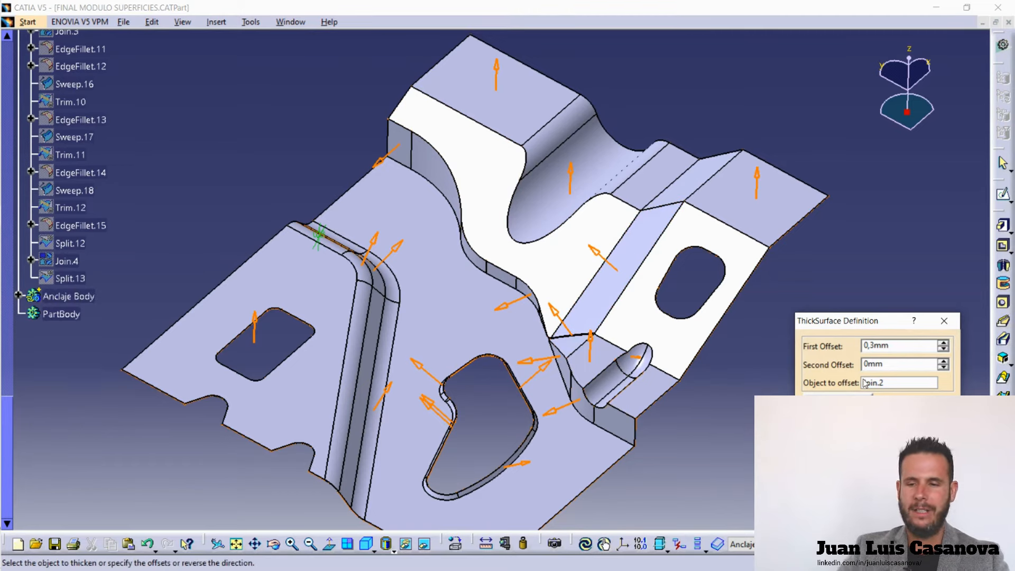
Retry thickening Join.2 with a different first offset and examine the face flagged by the error.
click(868, 345)
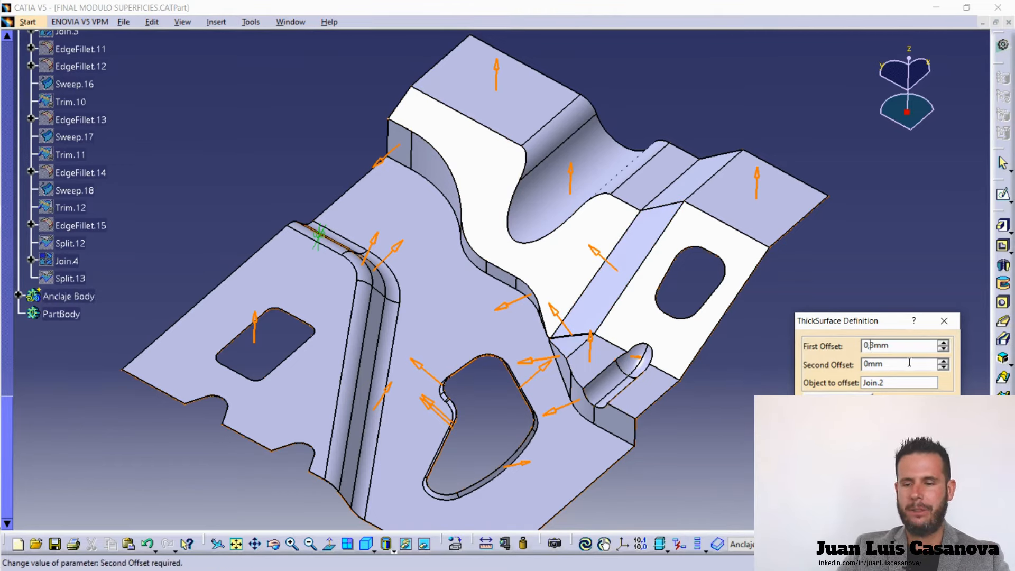
key(Delete)
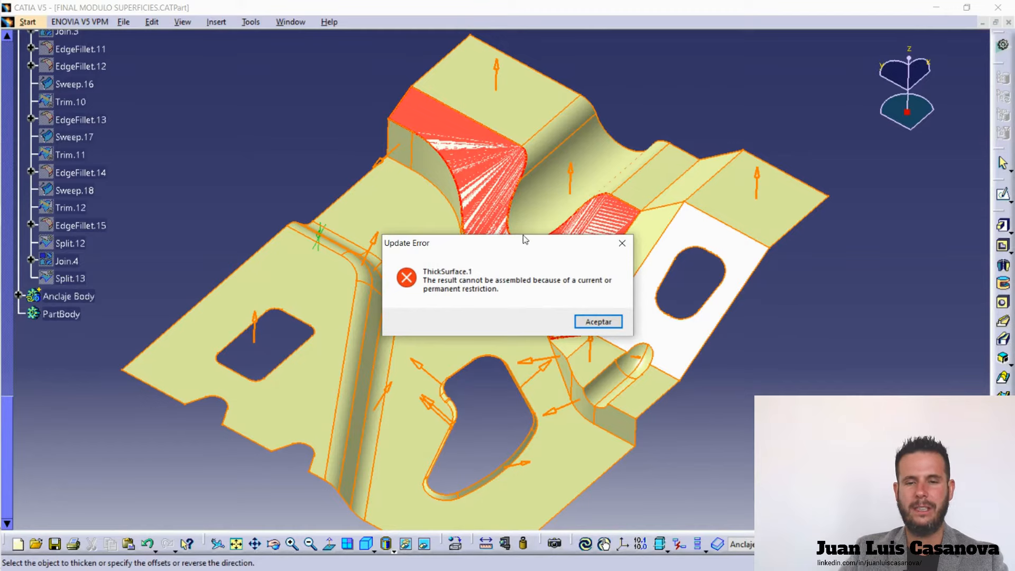
drag(504, 245, 771, 99)
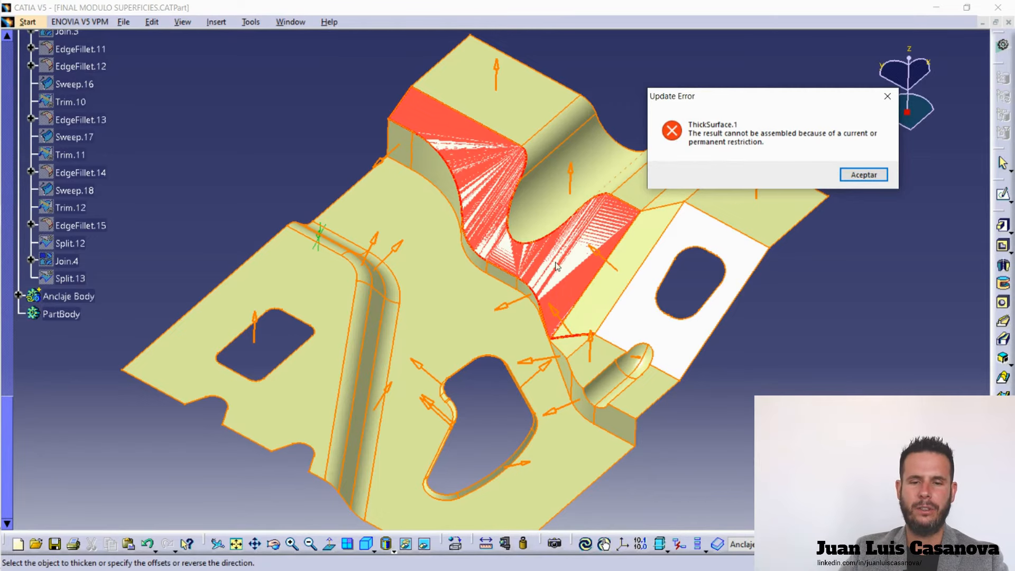
click(863, 175)
Preview the thickening of Join.2 with a first offset of 0.9 mm, inspect it, and cancel Thick Surface.
key(BackSpace)
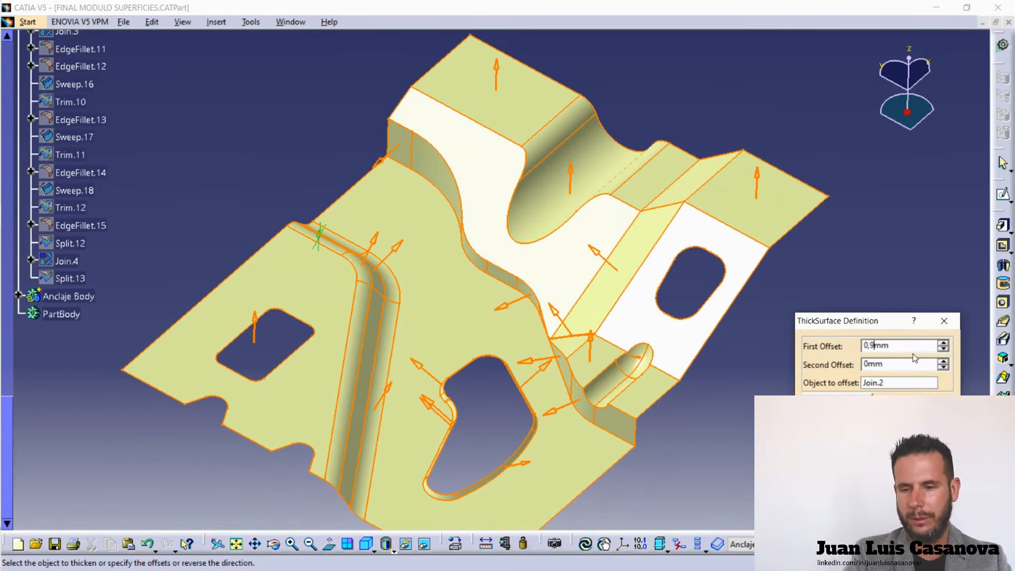
key(Return)
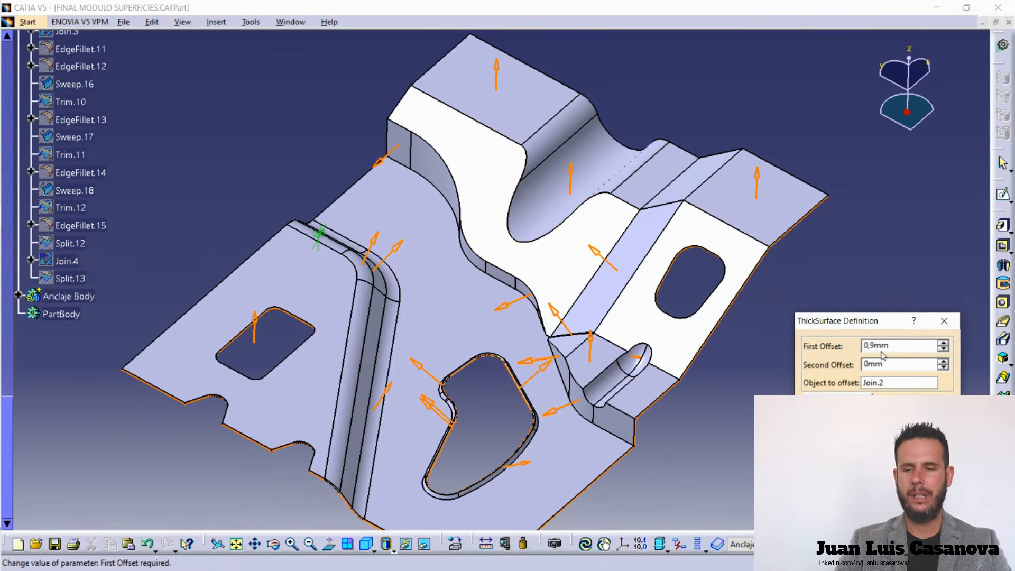
middle_drag(491, 157, 607, 382)
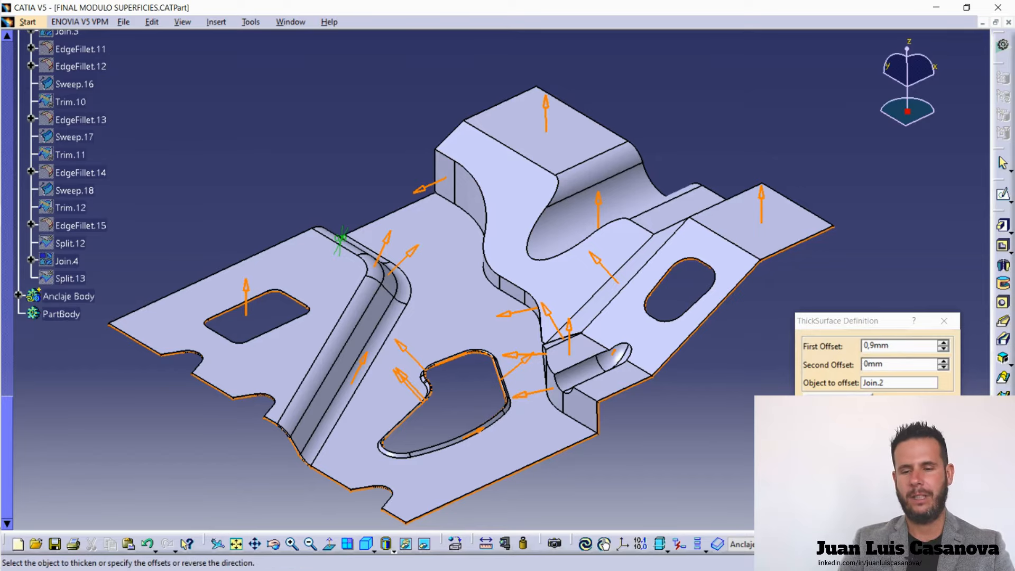
click(881, 426)
Switch to Anclaje de automovil NOE.CATPart and view the whole SEMI-FINAL bracket surface.
click(275, 23)
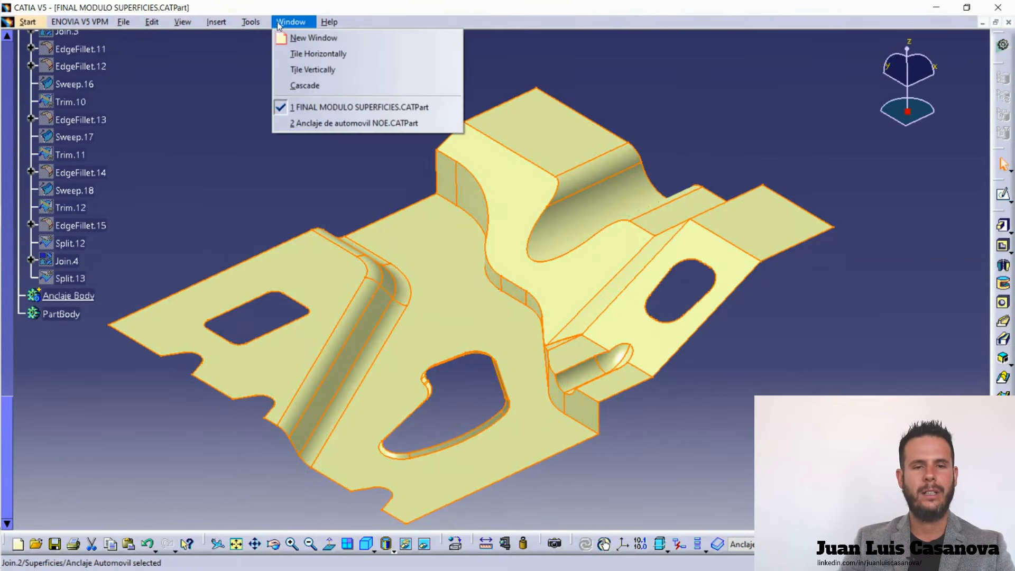
click(318, 123)
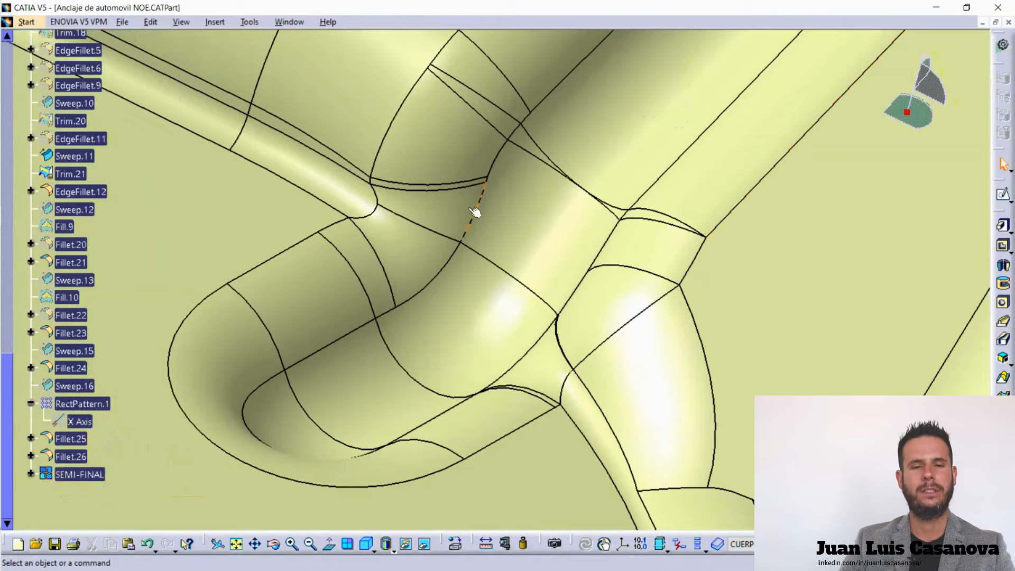
middle_drag(509, 280, 573, 516)
middle_drag(623, 407, 565, 364)
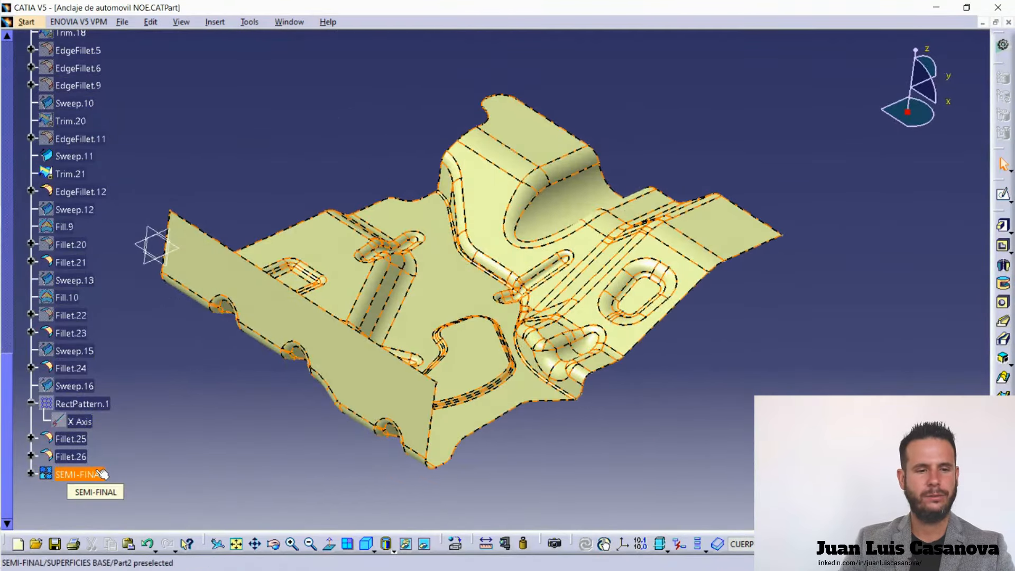
Show the ThickSurface.2 solid of the CUERPO body over the SEMI-FINAL surface, and hide it again.
scroll(102, 474, up, 15)
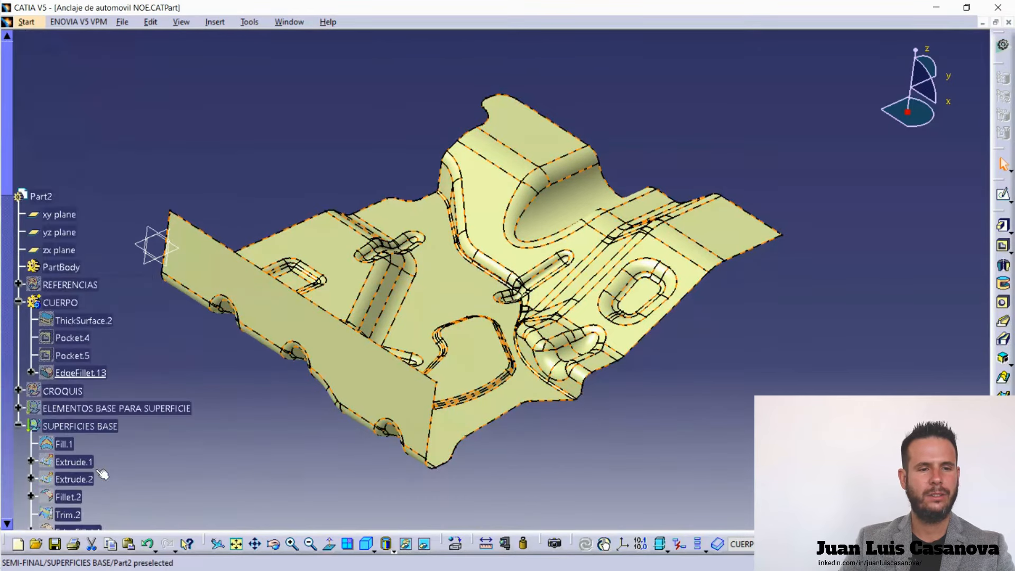
click(66, 304)
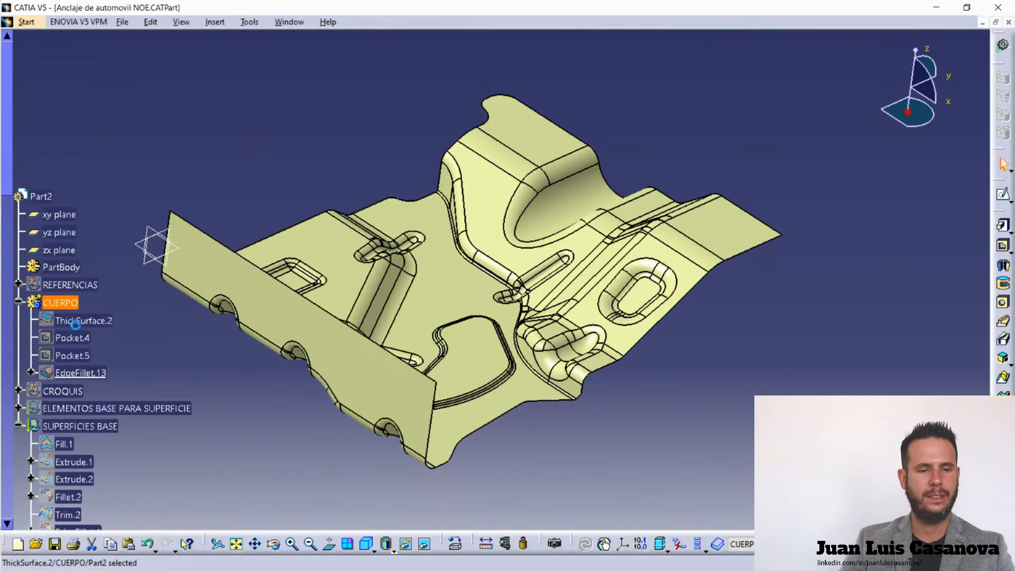
click(75, 321)
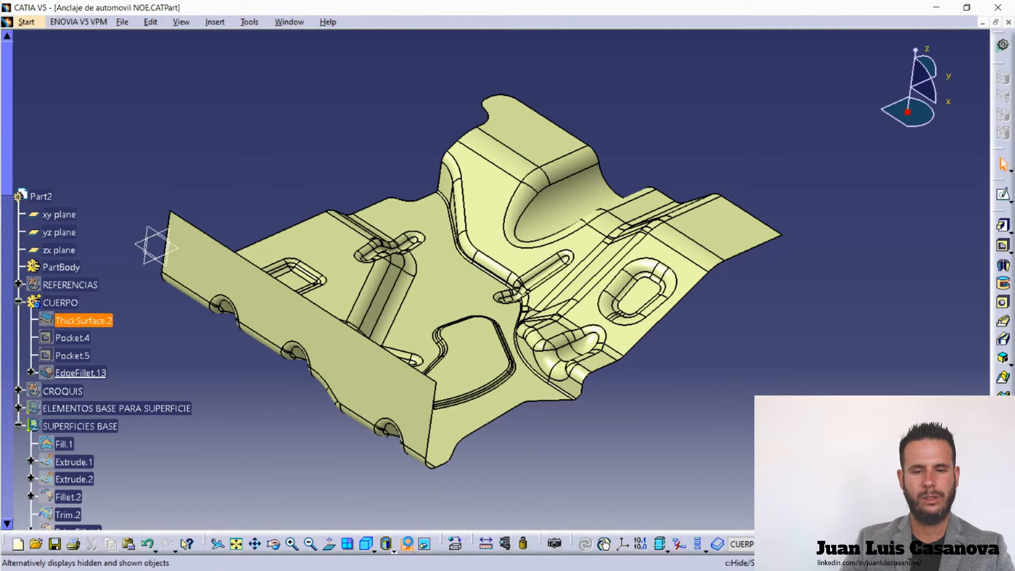
click(407, 544)
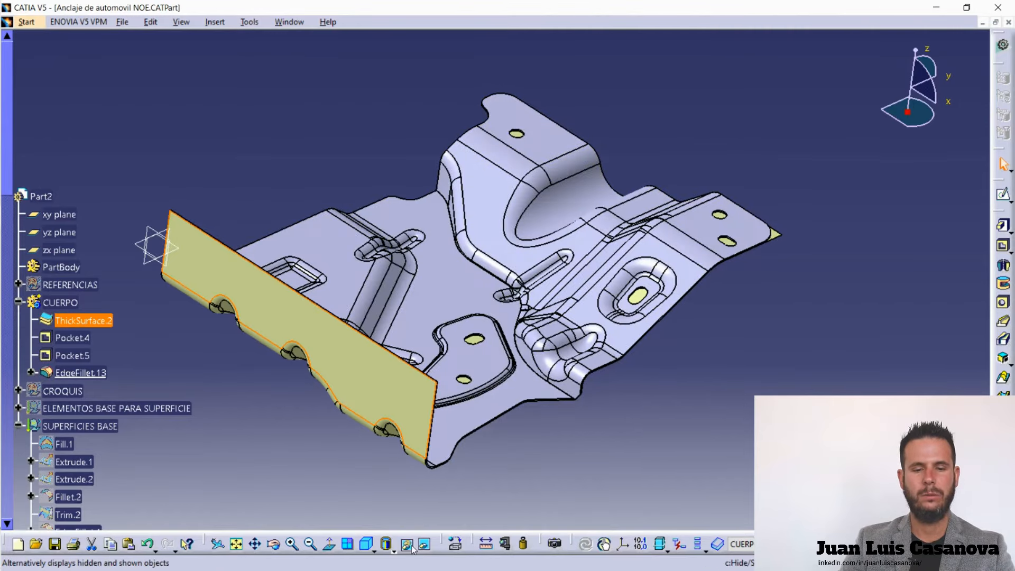
click(410, 546)
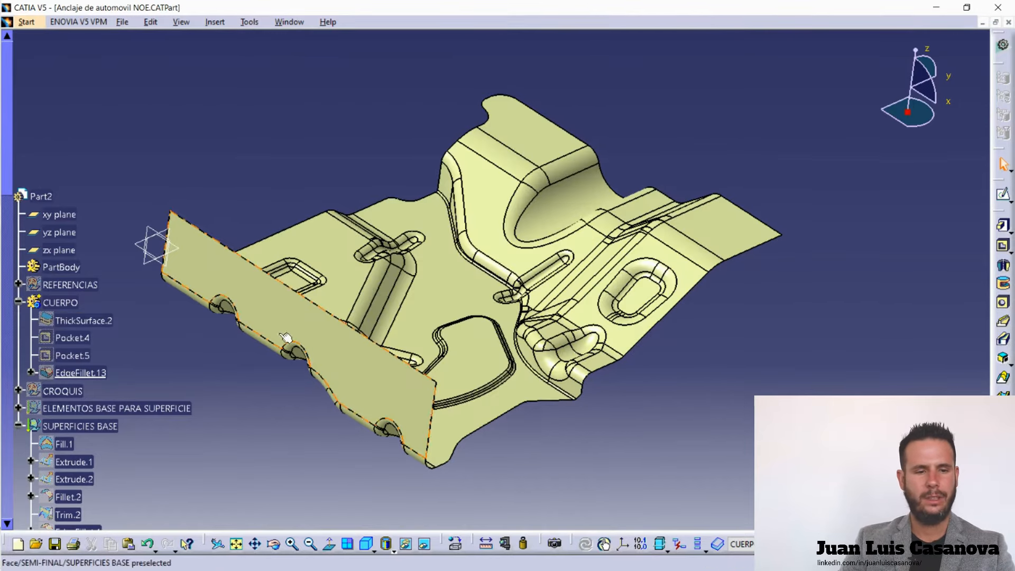
Show the ThickSurface.2 solid of the CUERPO body and hide the SEMI-FINAL surface.
click(285, 337)
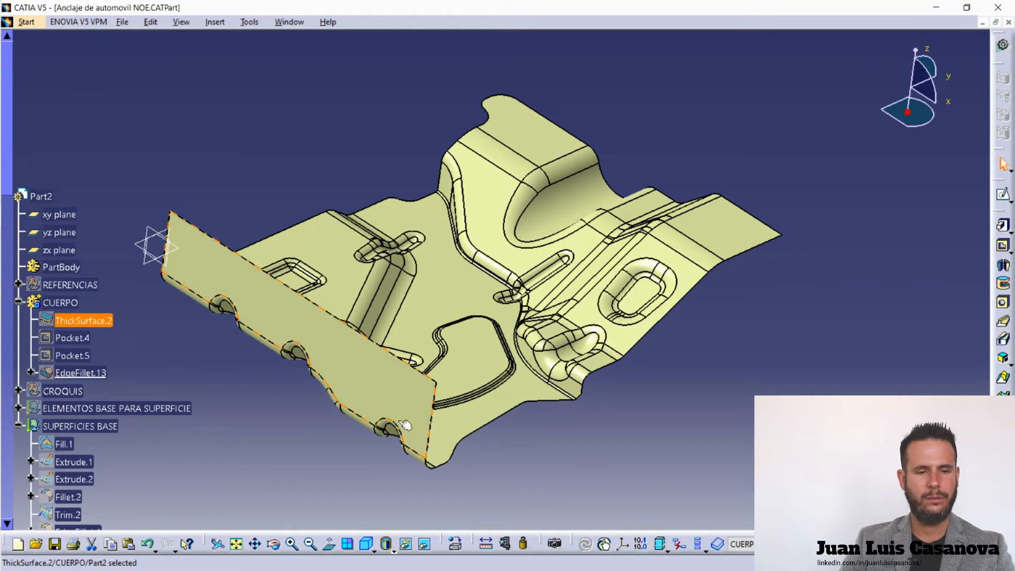
click(408, 543)
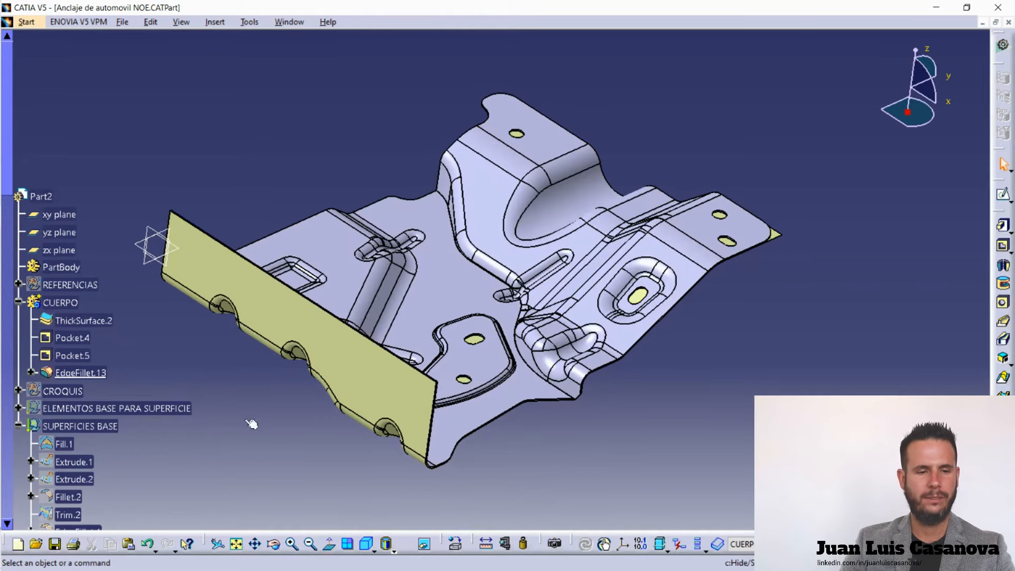
click(341, 355)
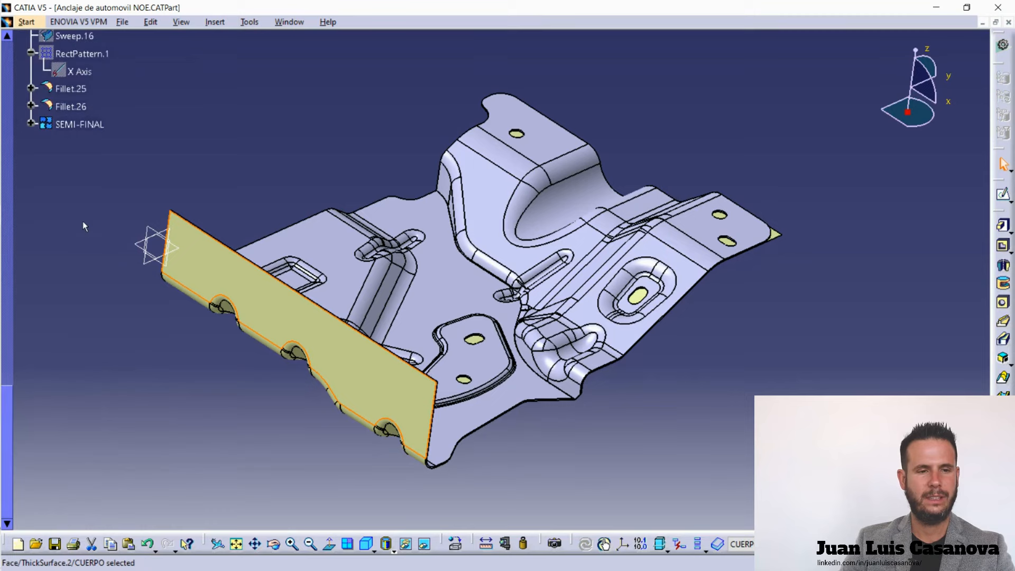
click(87, 273)
click(407, 544)
Try to set the first offset of ThickSurface.2 to 1 mm, and cancel the edit.
scroll(222, 345, up, 8)
scroll(221, 342, up, 10)
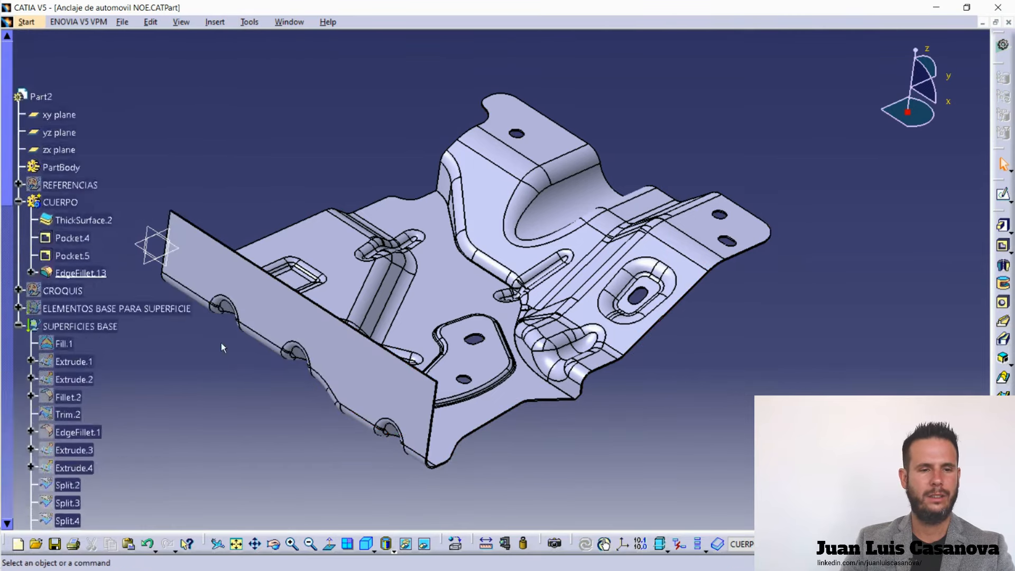
double_click(85, 370)
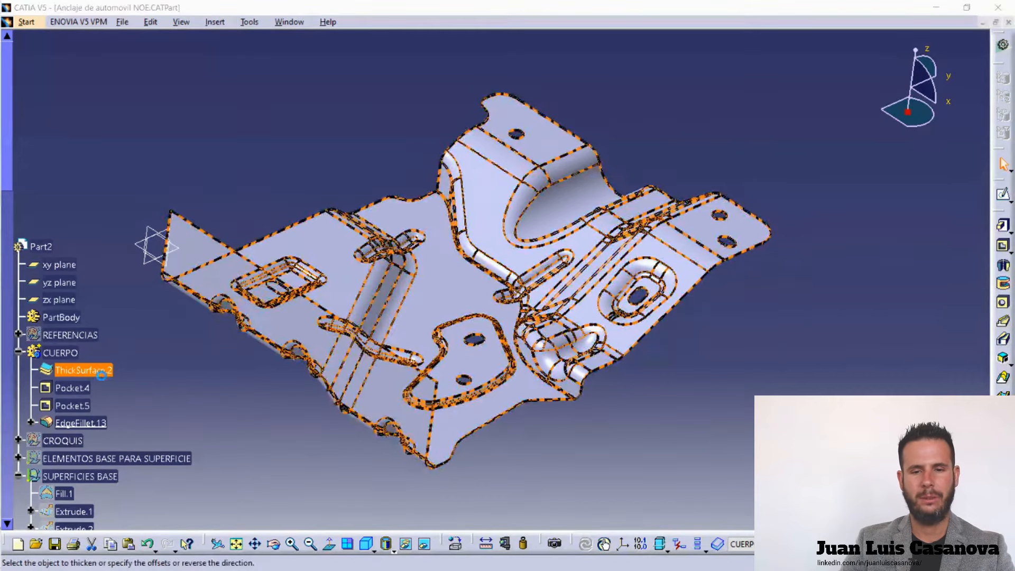
middle_drag(593, 259, 438, 207)
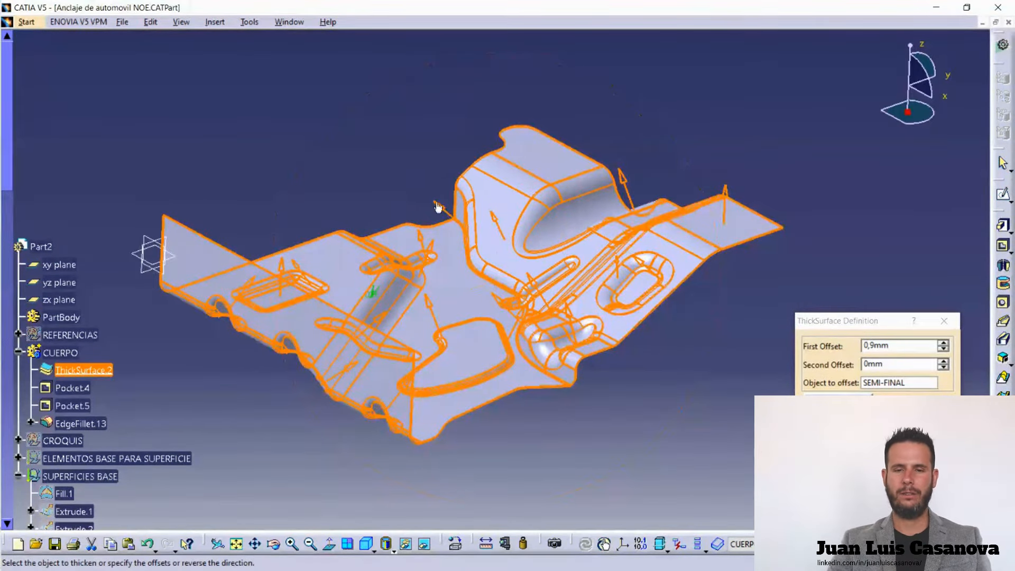
click(874, 345)
key(BackSpace)
key(BackSpace)
key(BackSpace)
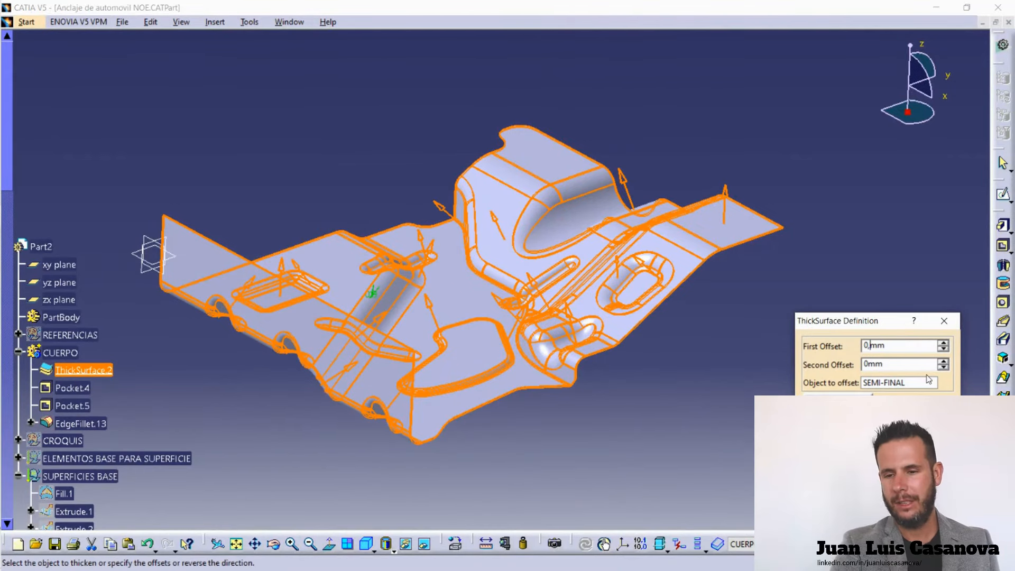
text(1)
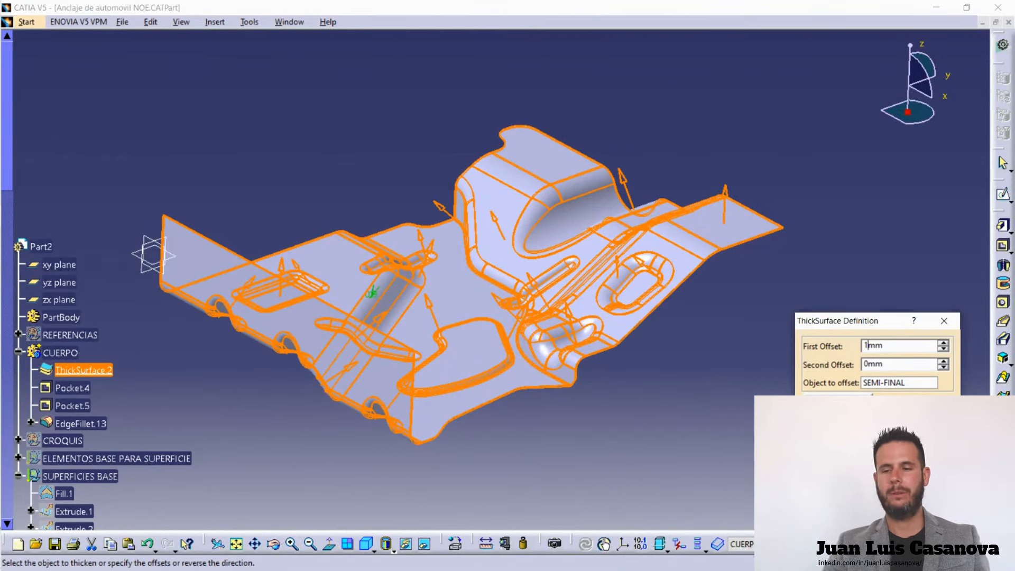
key(Return)
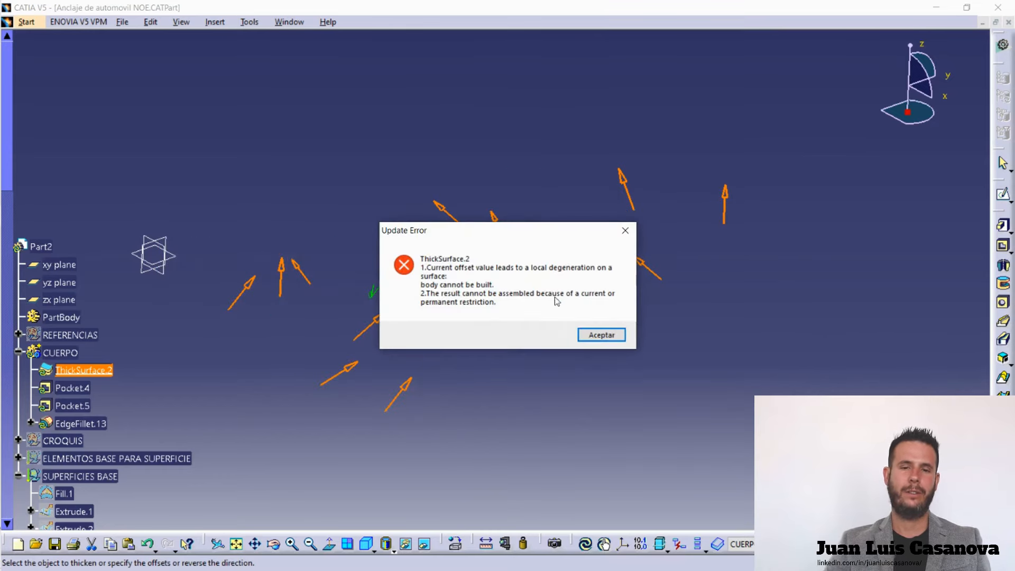
click(602, 335)
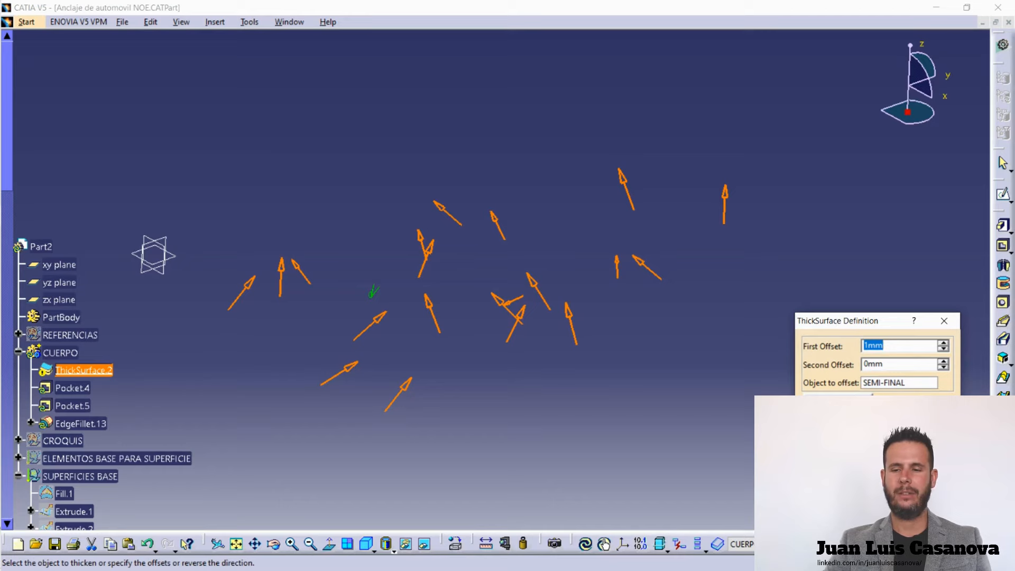
click(878, 426)
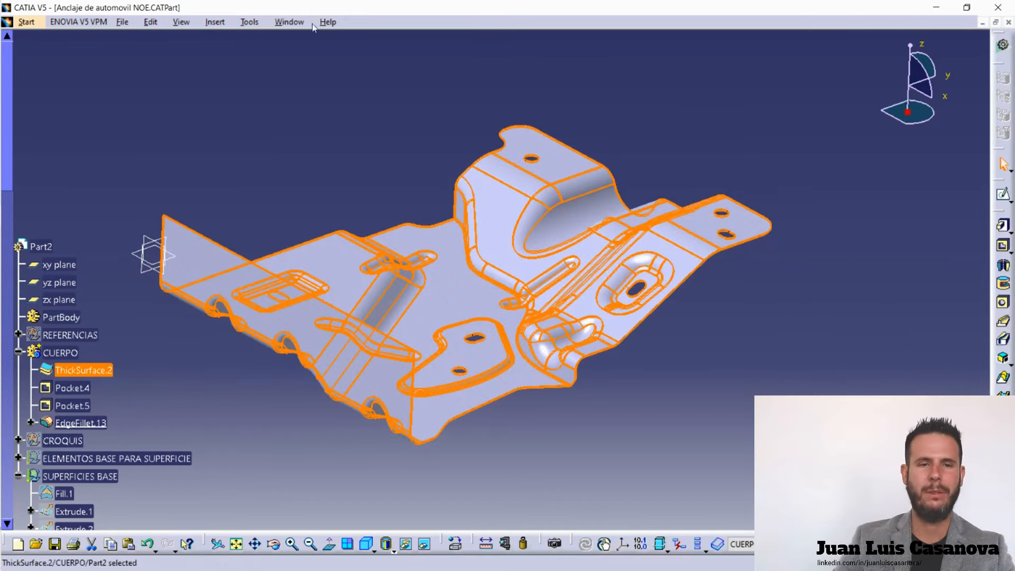
Switch to FINAL MODULO SUPERFICIES.CATPart and clear the selection of Join.2.
click(289, 22)
click(318, 108)
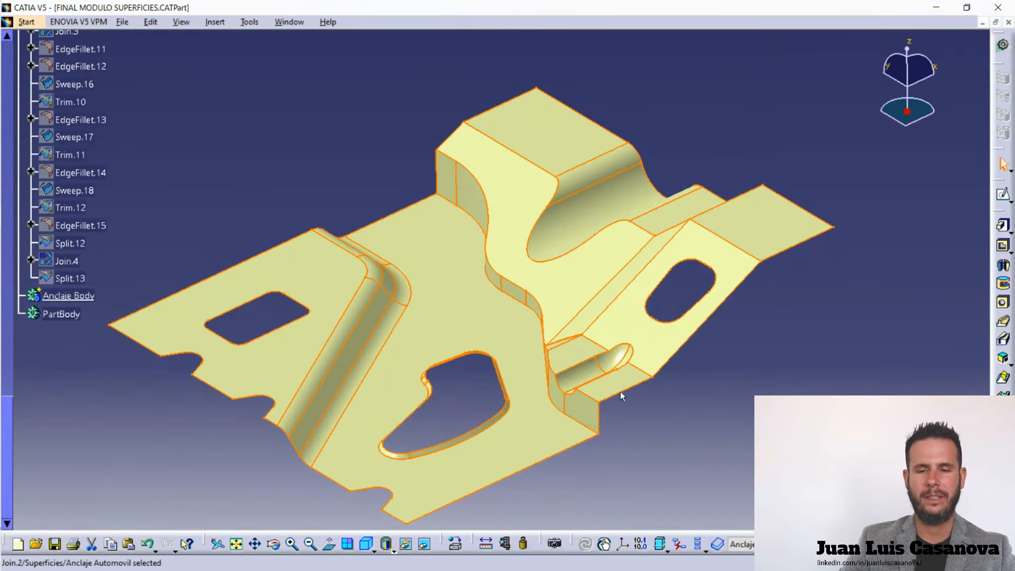
click(622, 417)
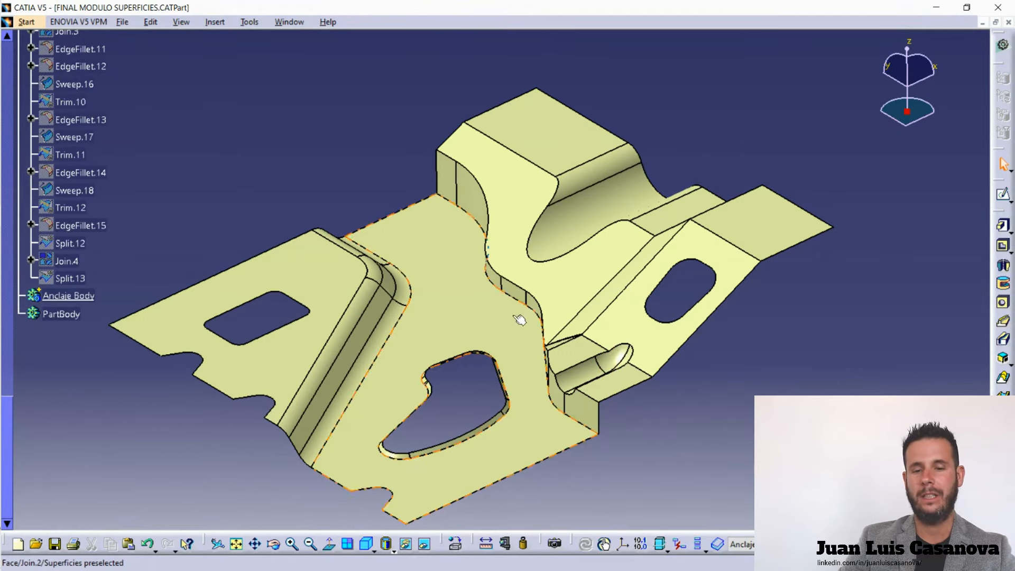
Show the hidden tubular surface Sweep.15 together with Join.2 and return to the visible space.
scroll(196, 171, up, 3)
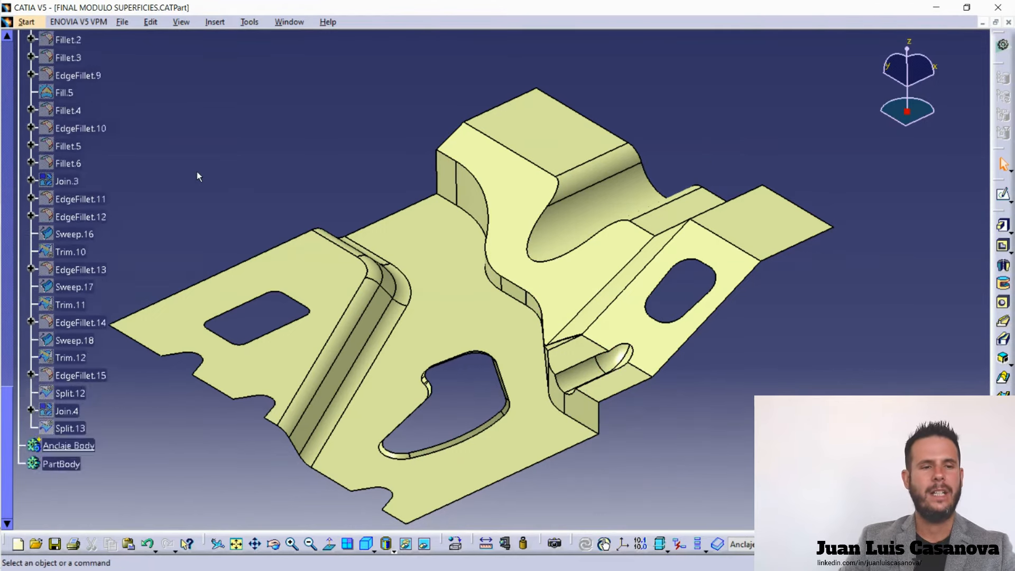
scroll(197, 174, up, 6)
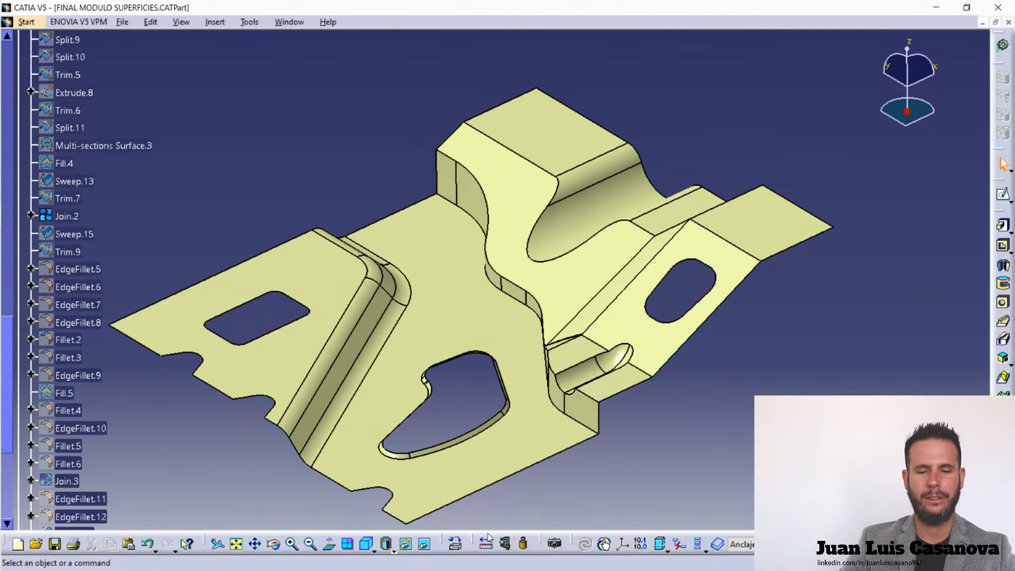
click(424, 543)
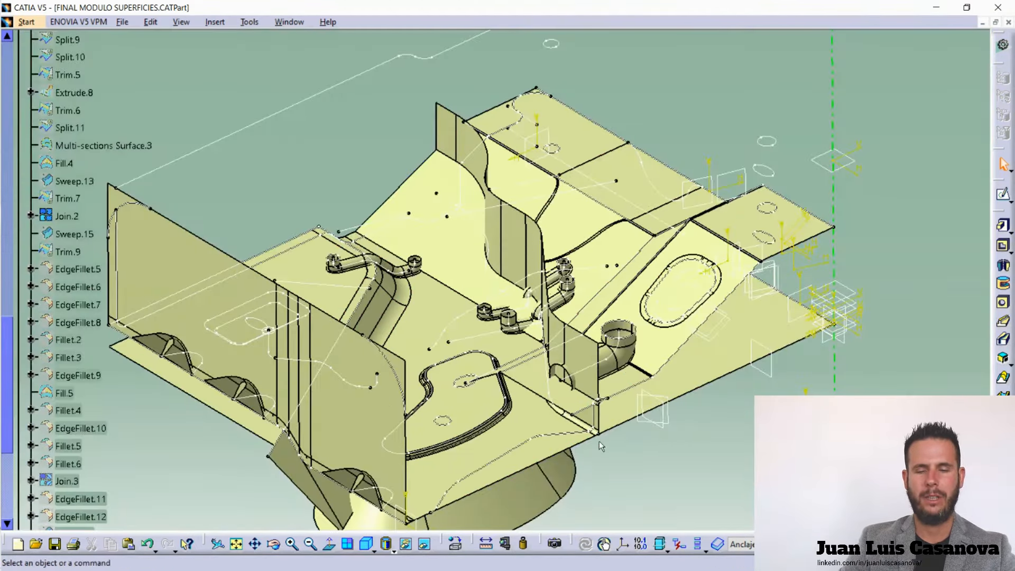
middle_drag(600, 304, 619, 201)
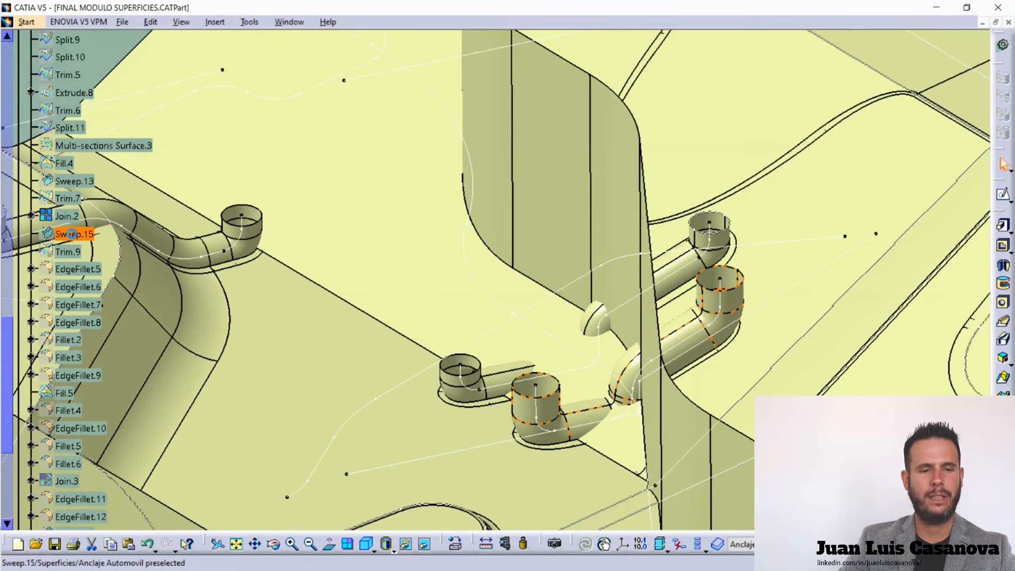
click(87, 235)
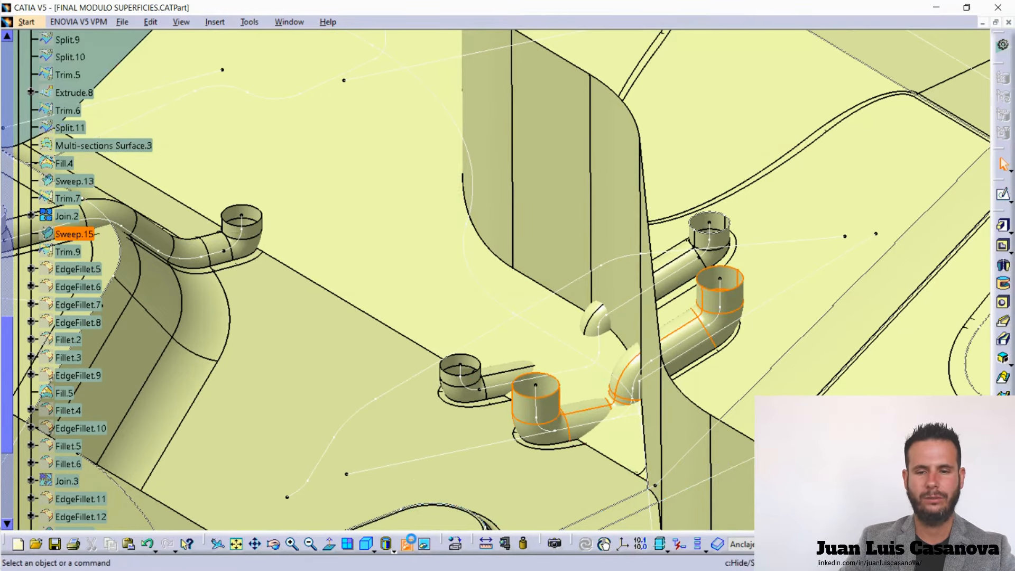
click(448, 546)
click(423, 548)
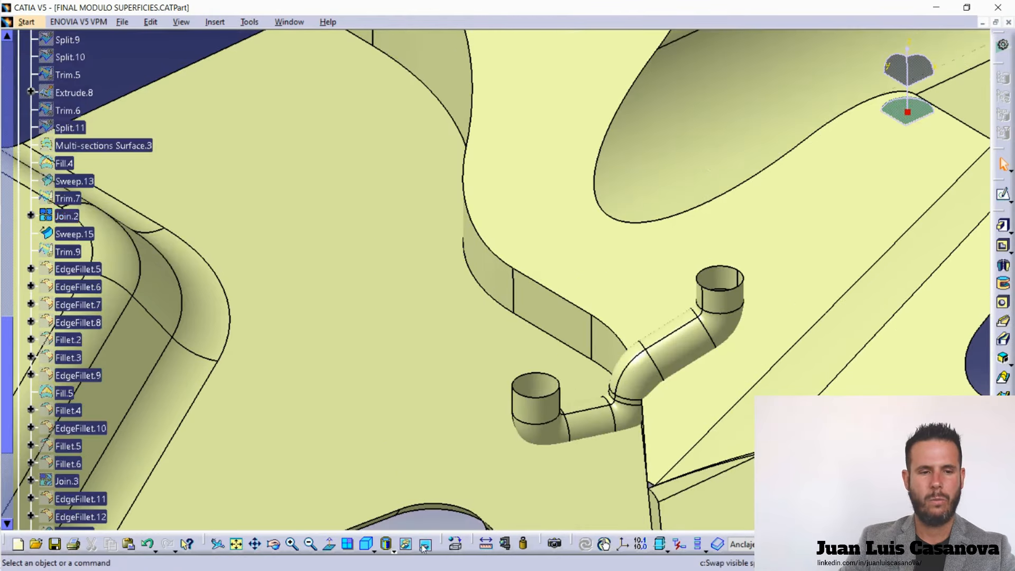
middle_drag(716, 358, 718, 454)
scroll(69, 264, down, 3)
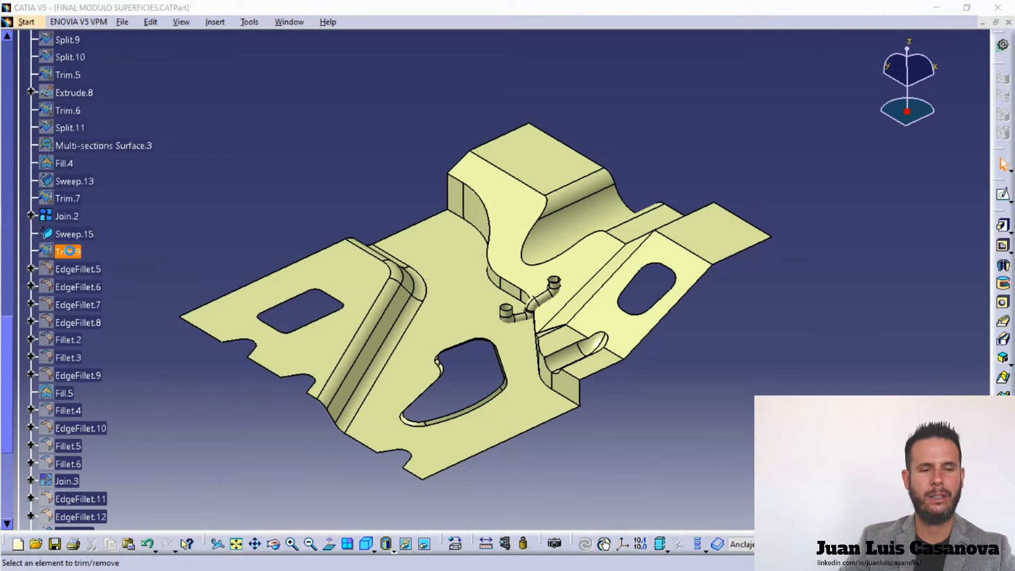
Review the definitions of Trim.9 and Sweep.15, closing each without changes.
double_click(69, 251)
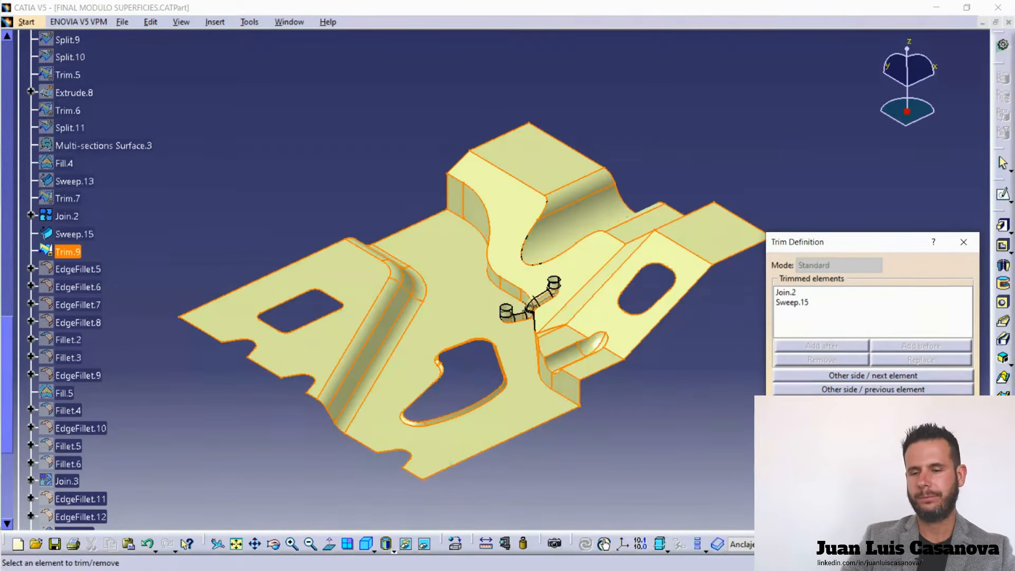
key(Escape)
middle_drag(559, 299, 584, 211)
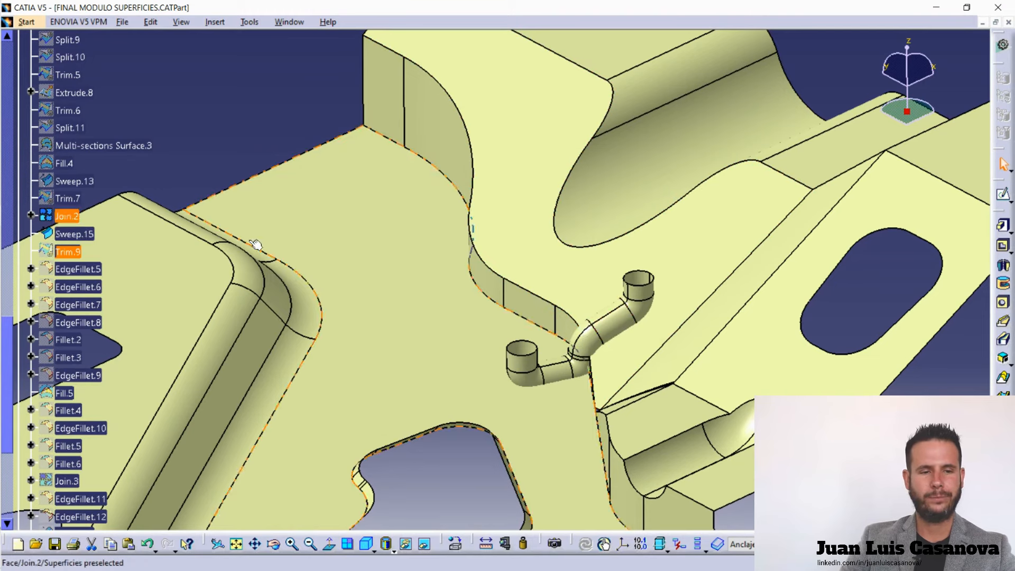
click(75, 233)
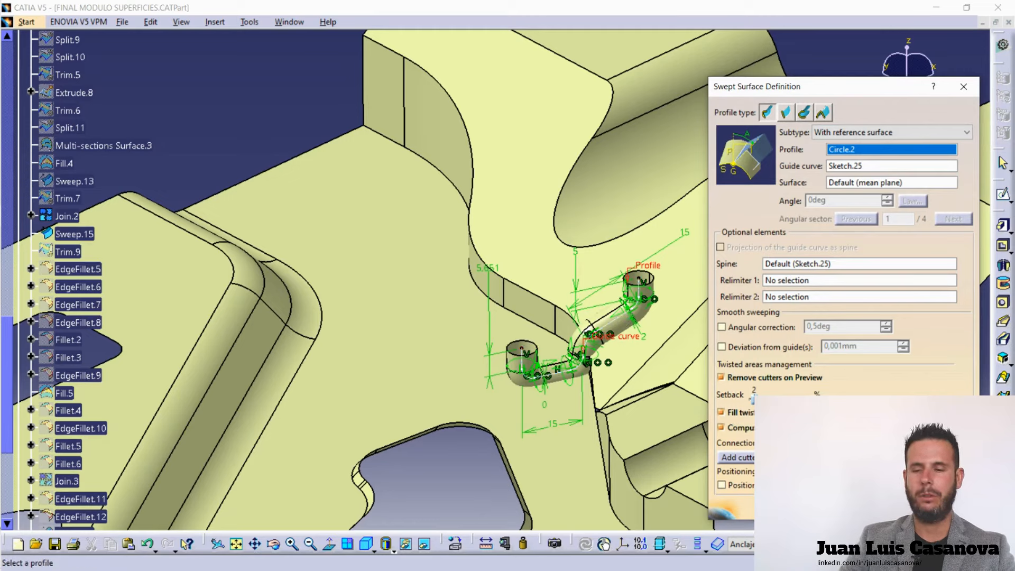
click(883, 505)
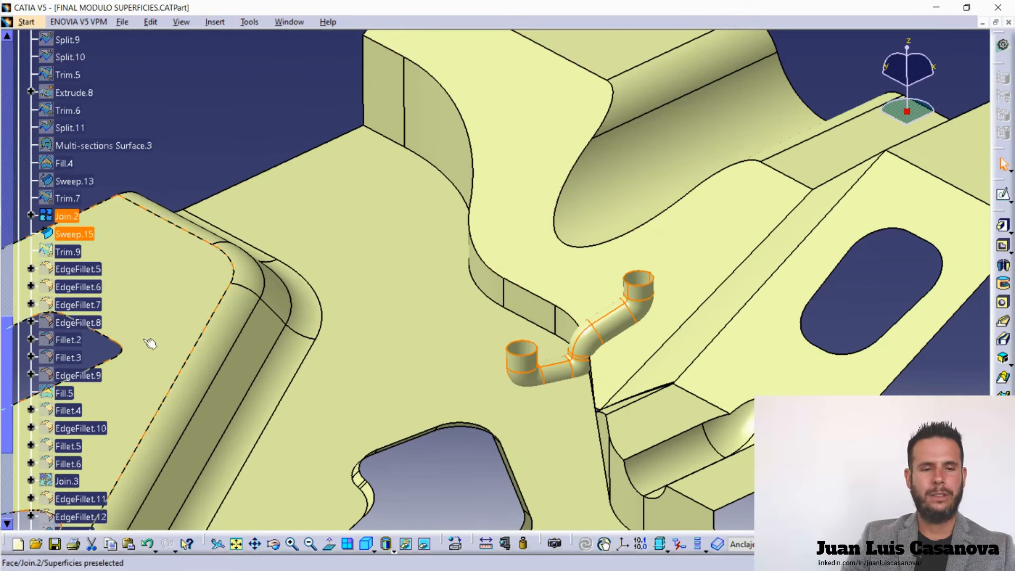
Start deleting Sweep.15, examine the dependent features highlighted in the tree, and cancel the deletion.
right_click(67, 236)
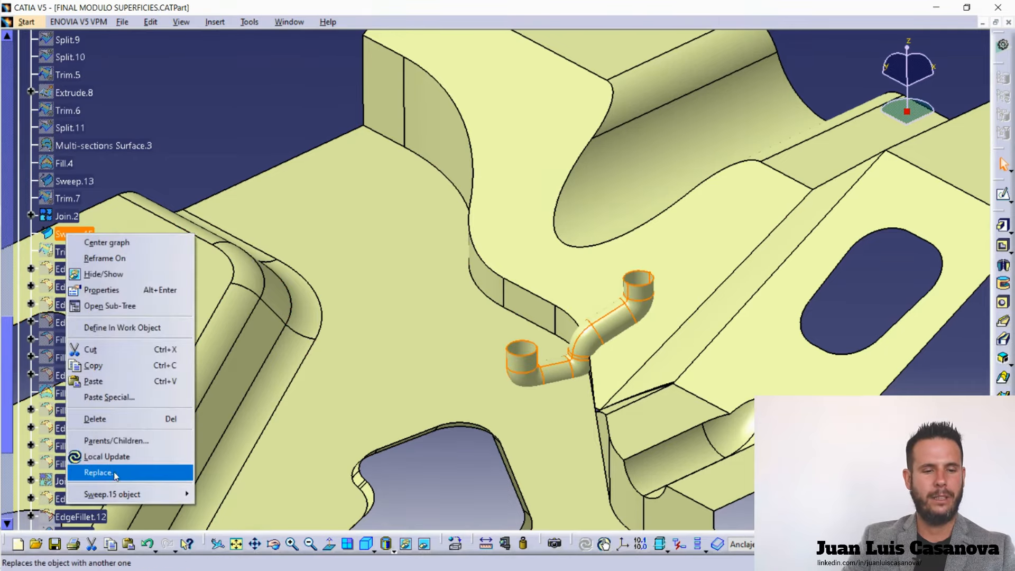
click(106, 419)
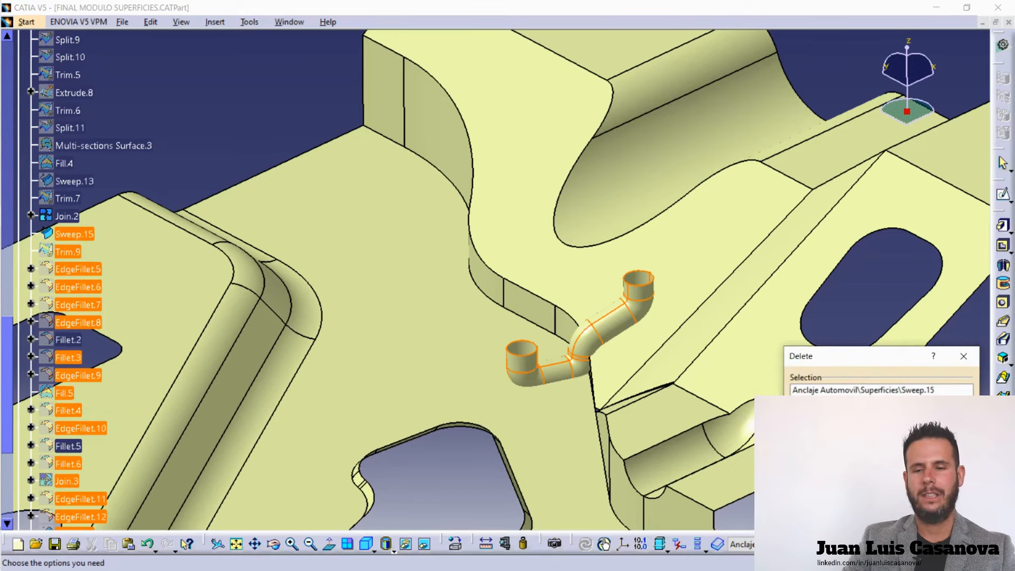
scroll(136, 379, down, 3)
scroll(99, 304, down, 4)
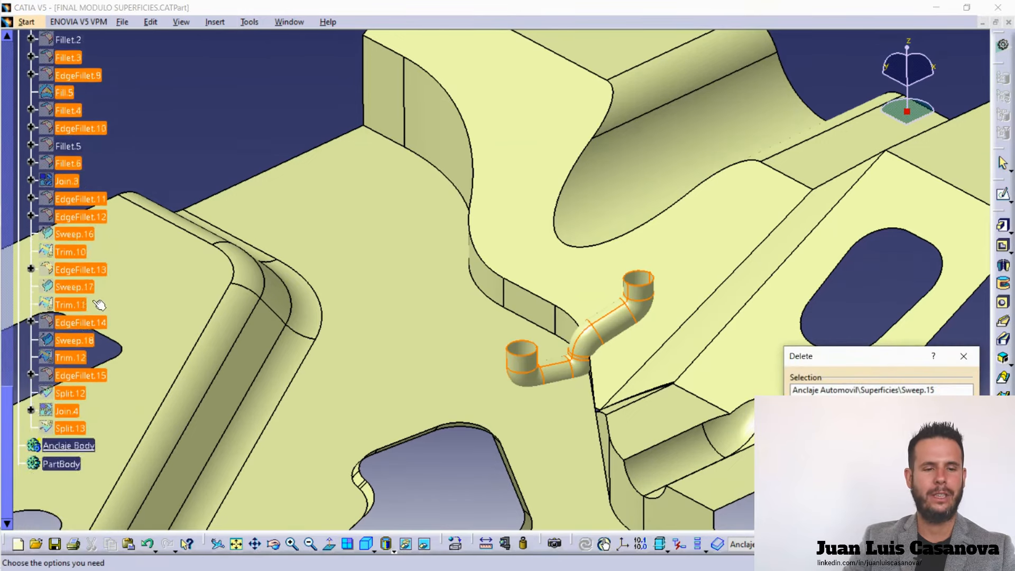
scroll(102, 316, up, 7)
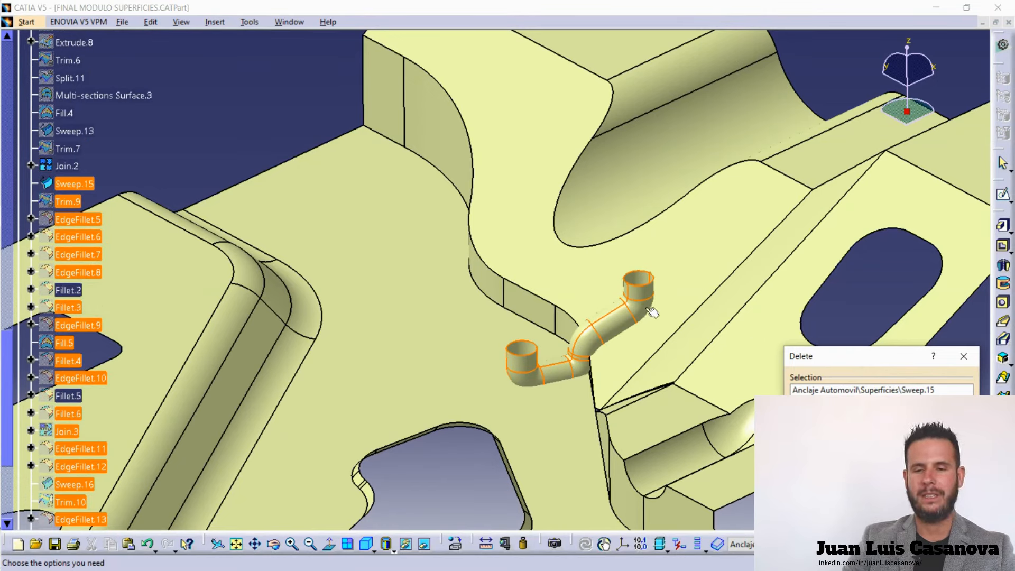
scroll(79, 183, down, 5)
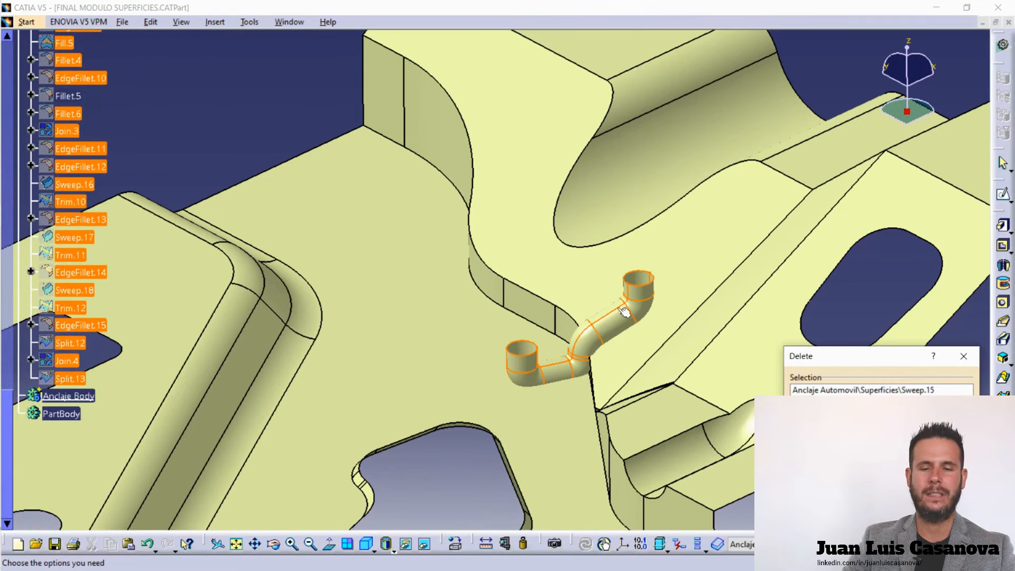
scroll(142, 157, up, 3)
scroll(87, 82, up, 3)
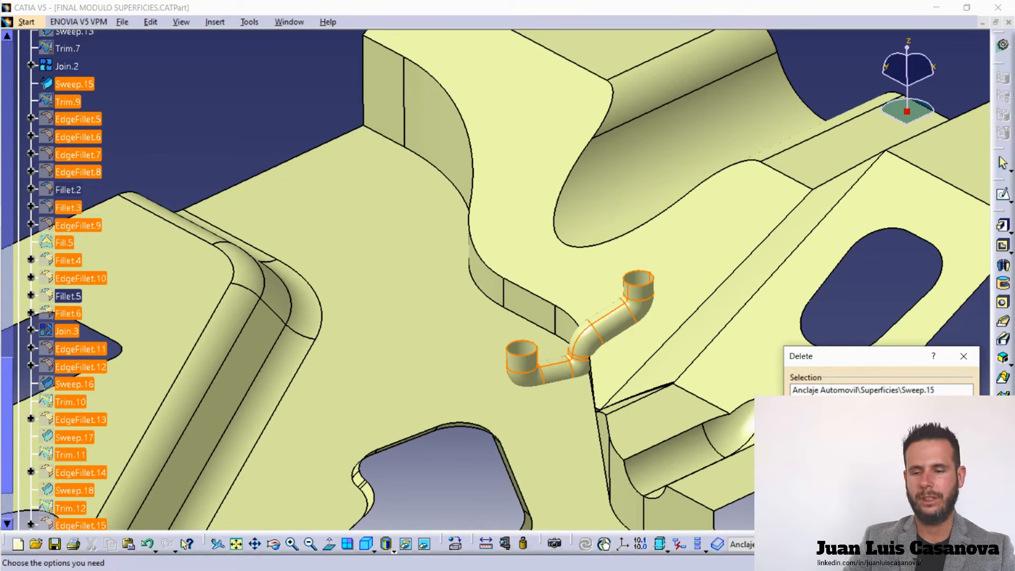
click(951, 473)
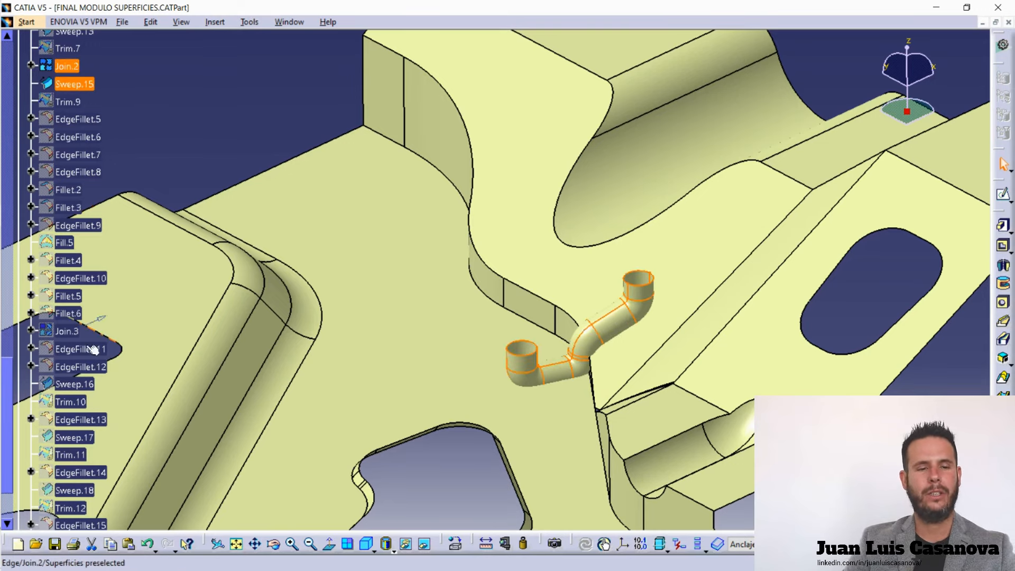
Display the parents and children graph of Sweep.15 with all of its children expanded.
right_click(75, 86)
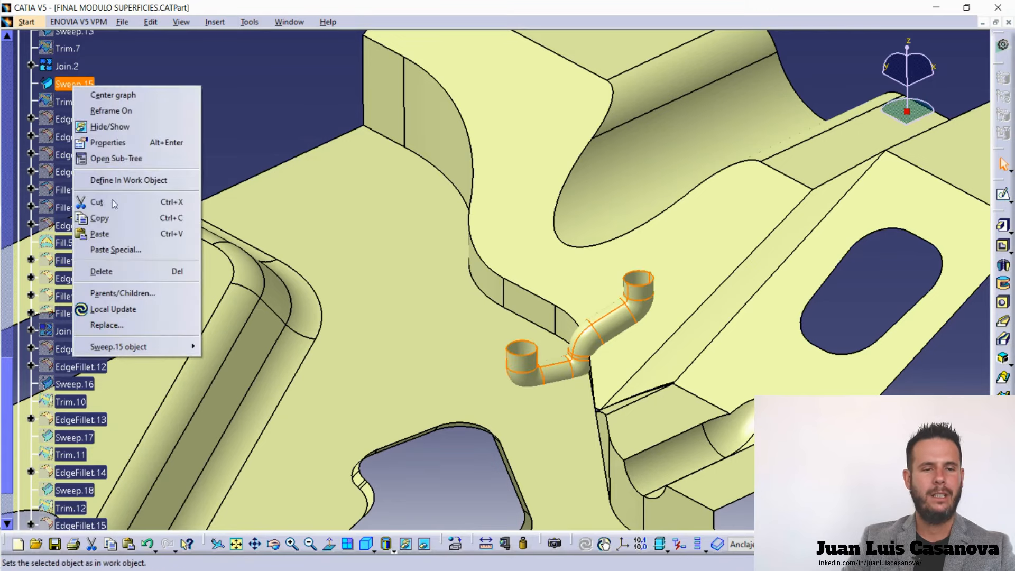
click(139, 293)
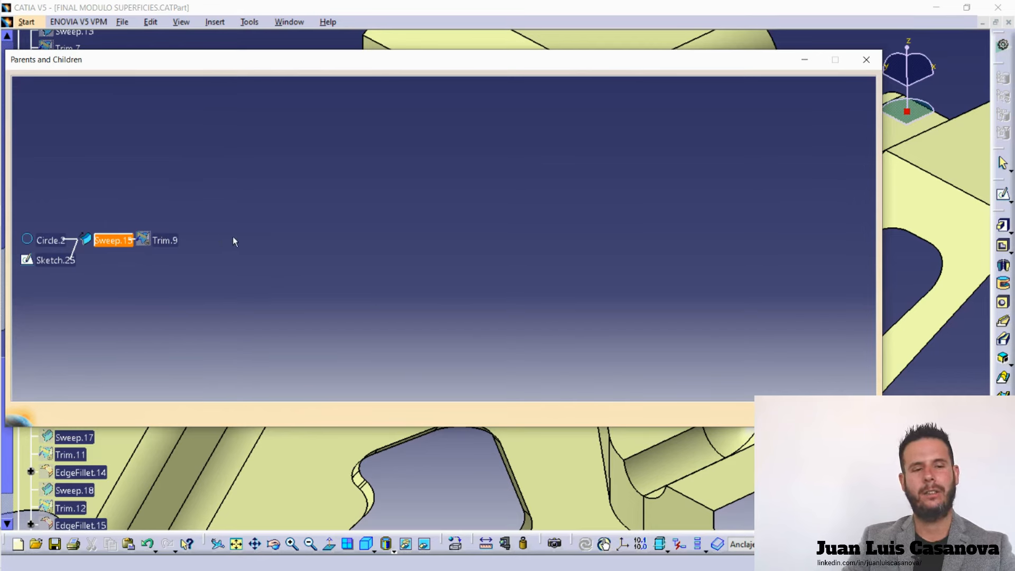
right_click(121, 244)
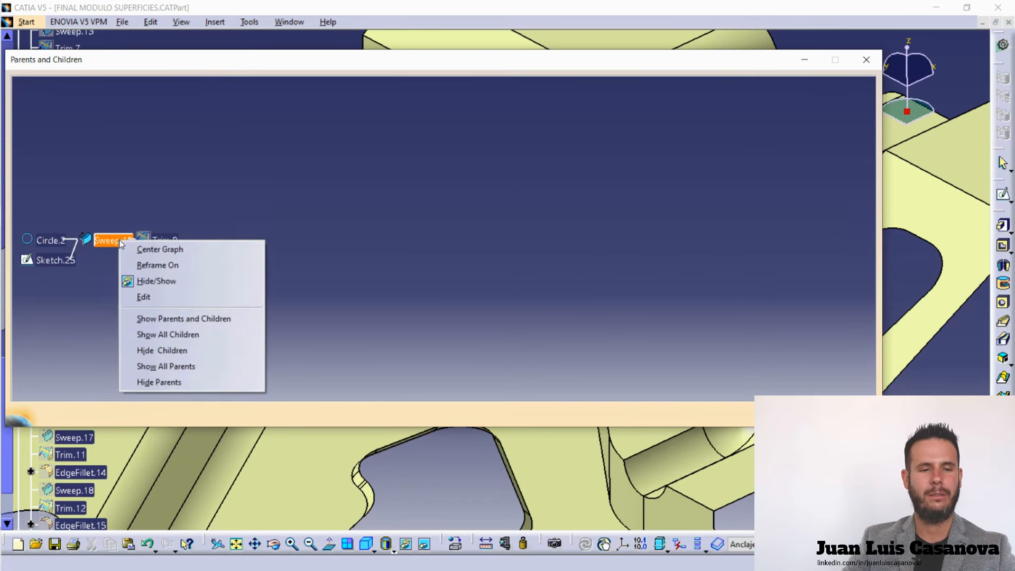
click(173, 334)
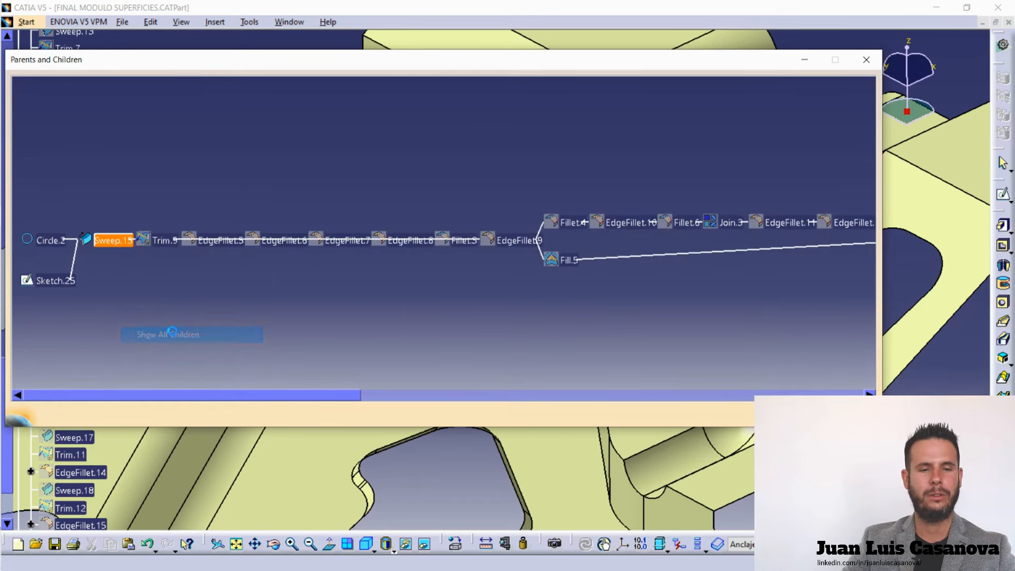